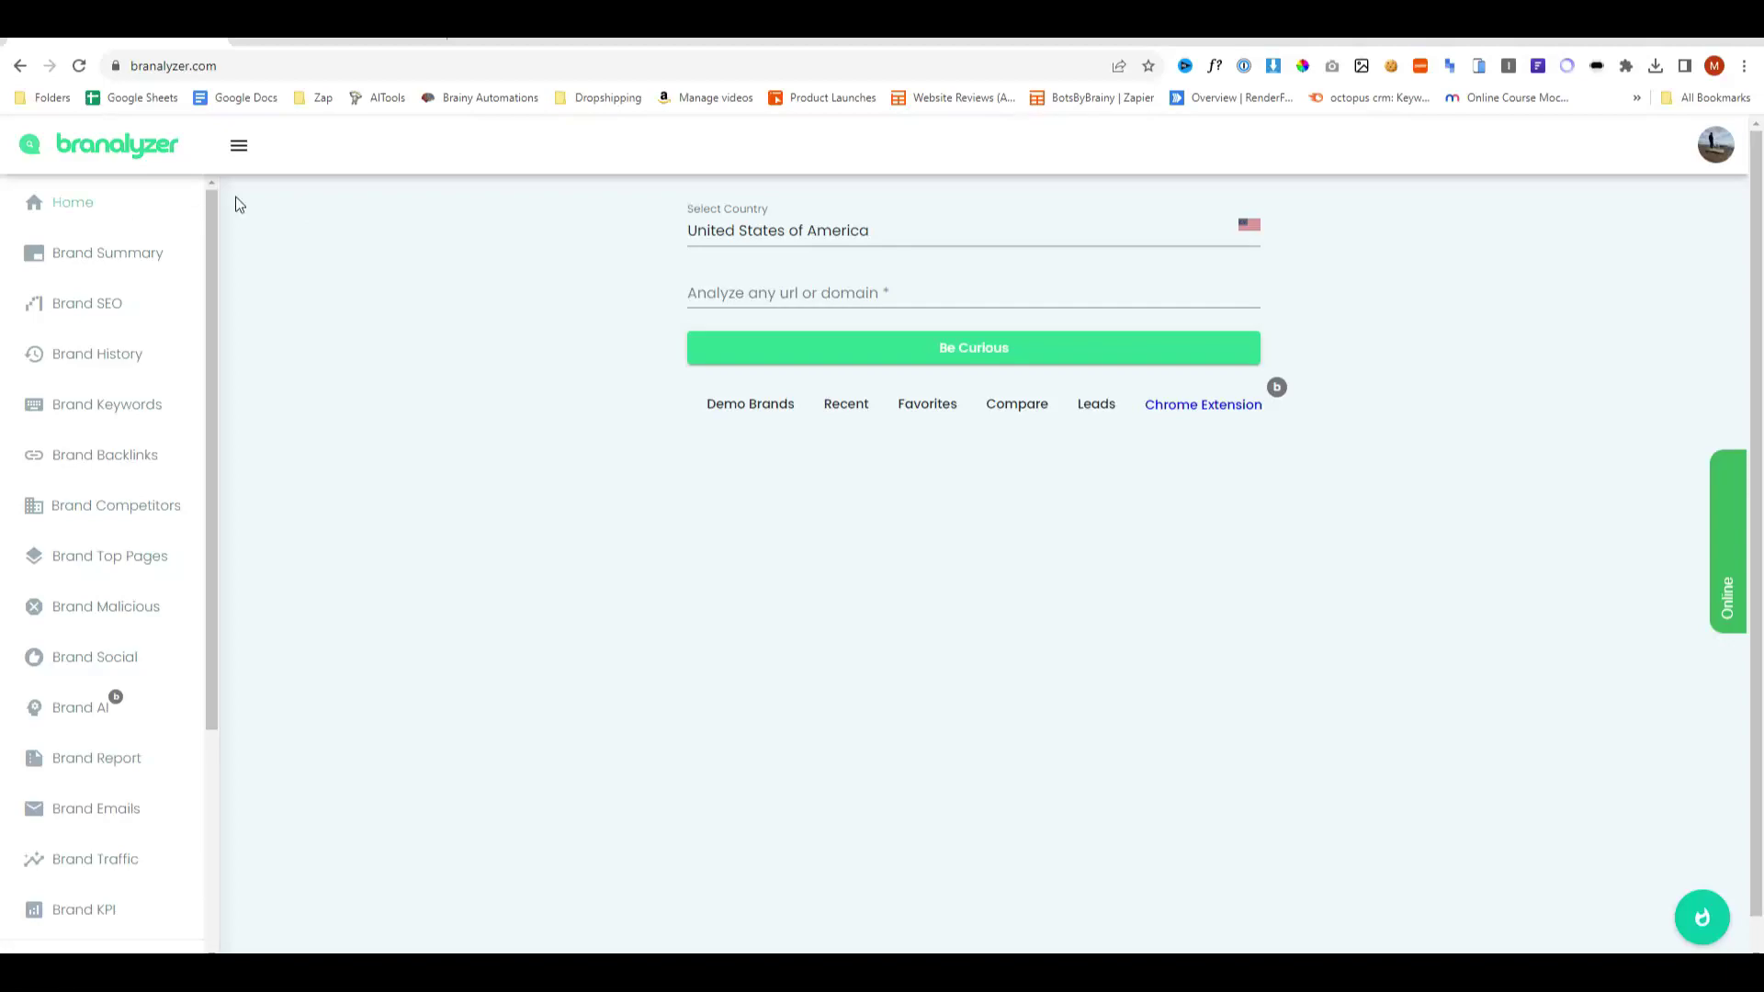
- Analyze tokapps.com to bring up its Brand Summary: Tokapps, Technology & Computing, social links
{"action": "scroll", "coordinate": [181, 258], "scroll_direction": "down", "scroll_amount": 1}
{"action": "scroll", "coordinate": [181, 257], "scroll_direction": "down", "scroll_amount": 2}
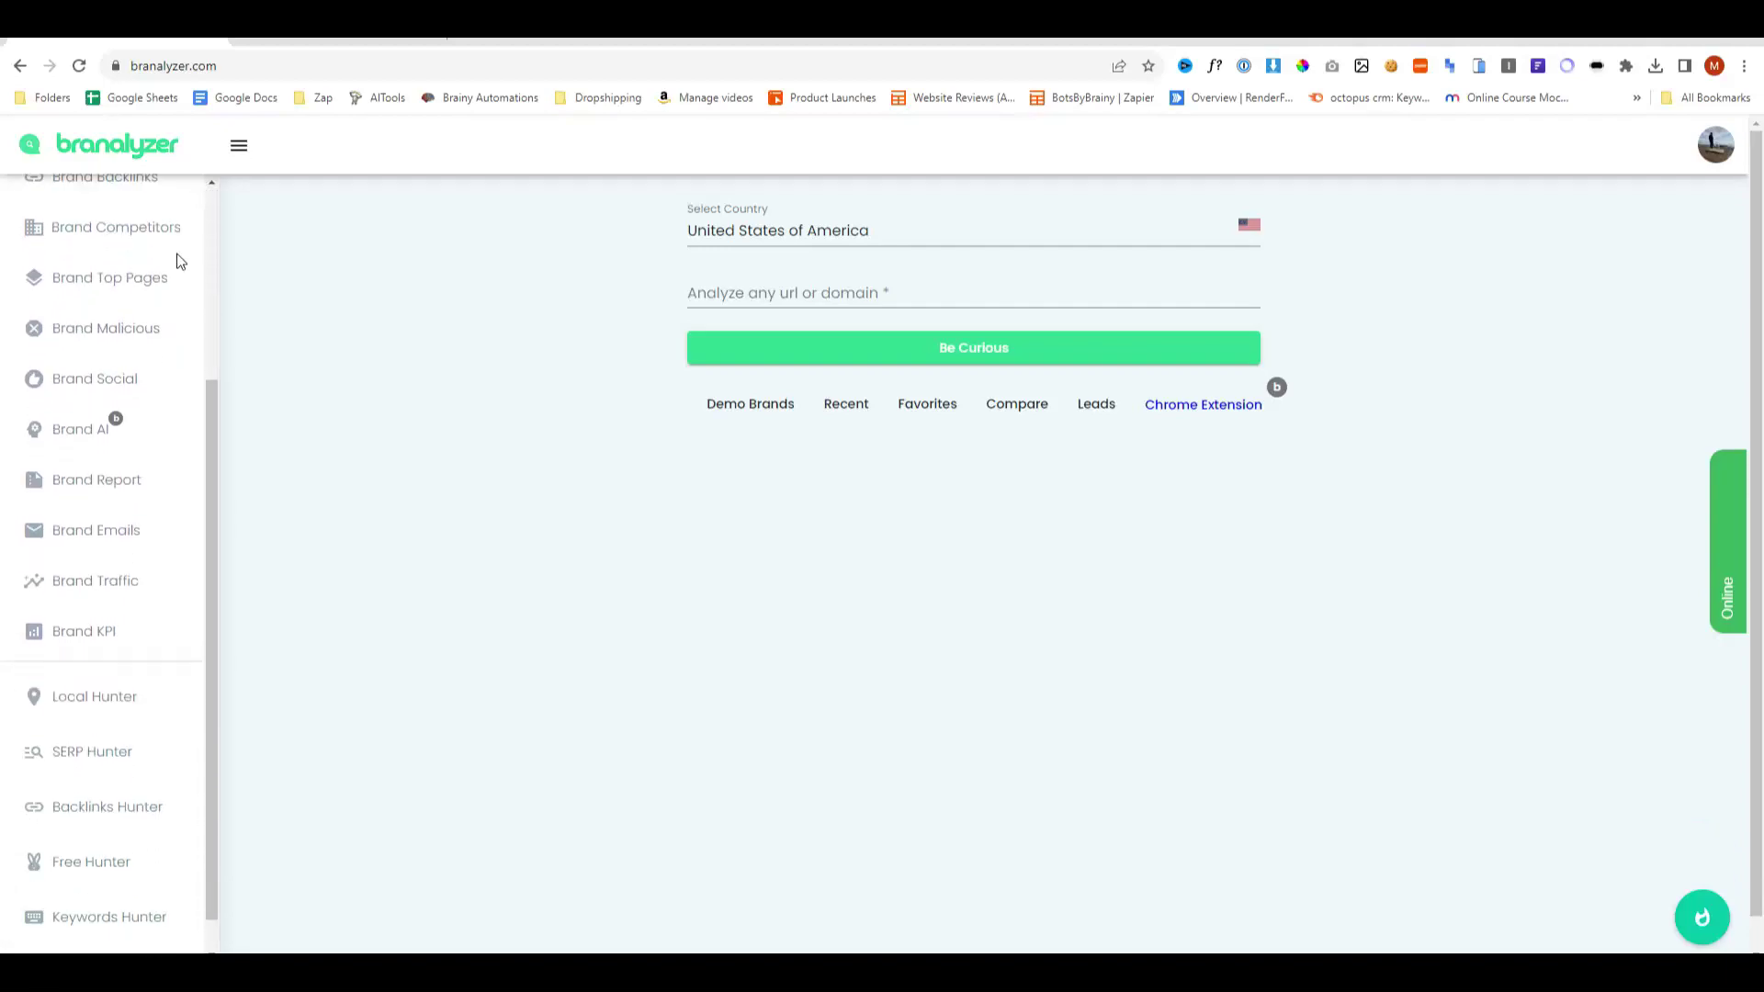
{"action": "scroll", "coordinate": [172, 299], "scroll_direction": "up", "scroll_amount": 3}
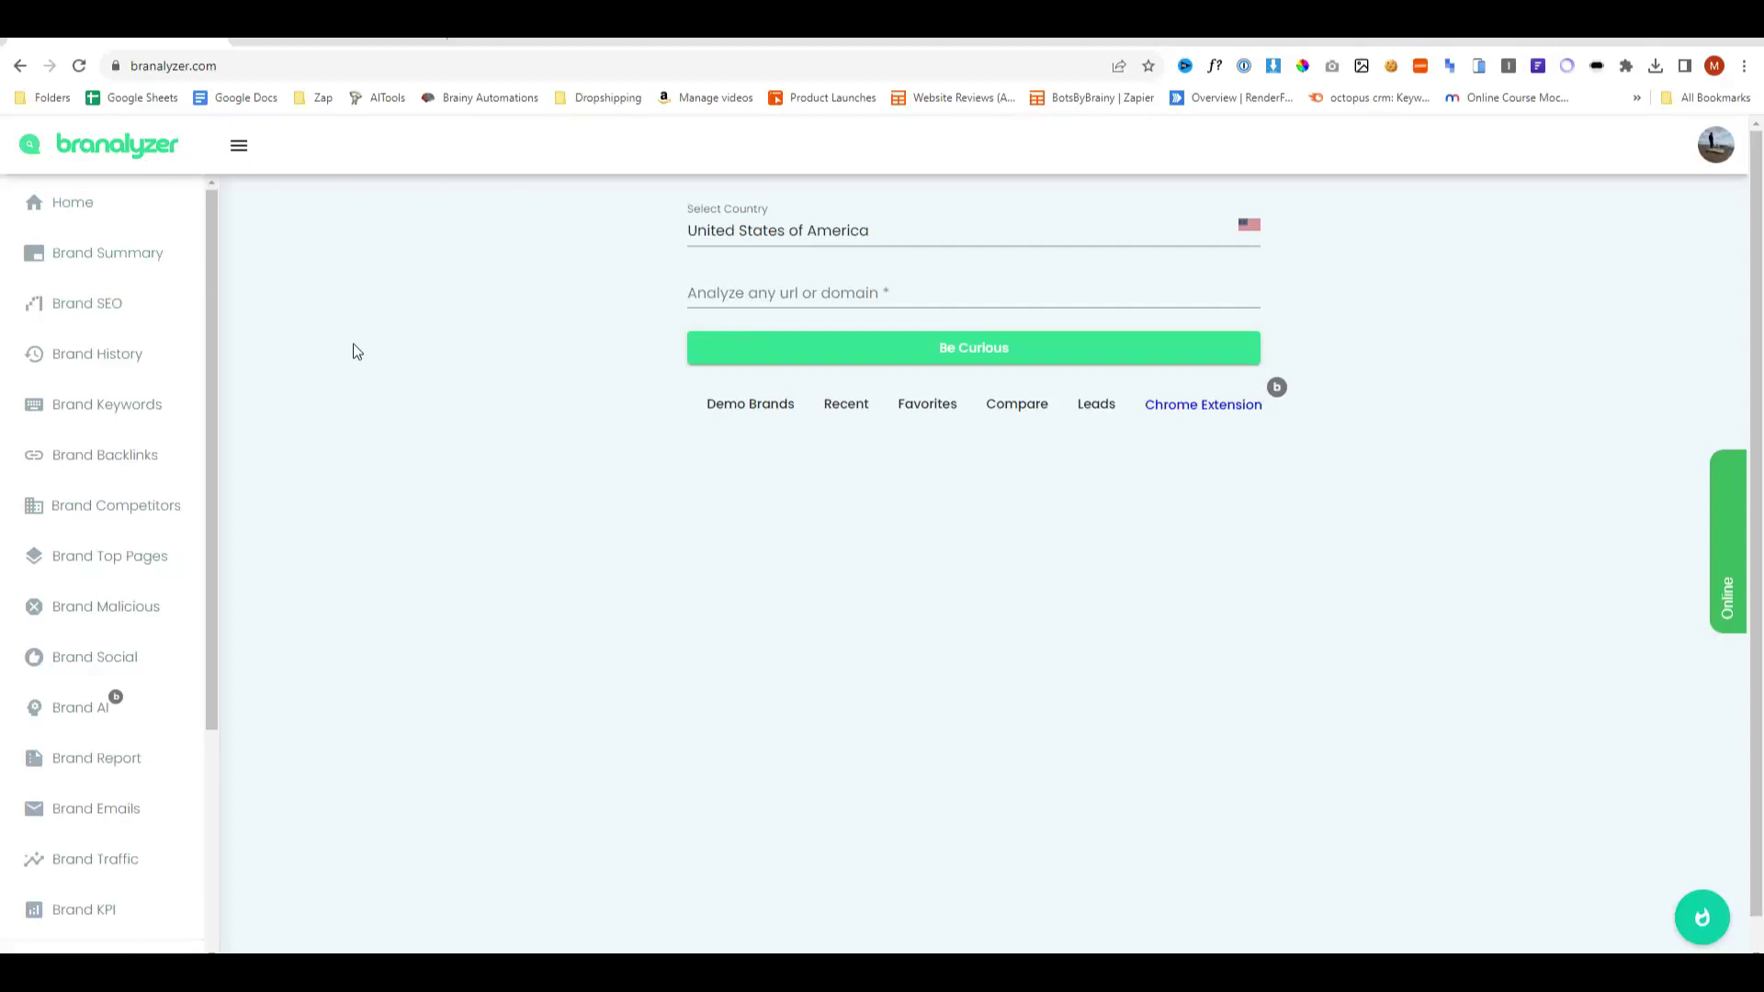
{"action": "left_click", "coordinate": [315, 66]}
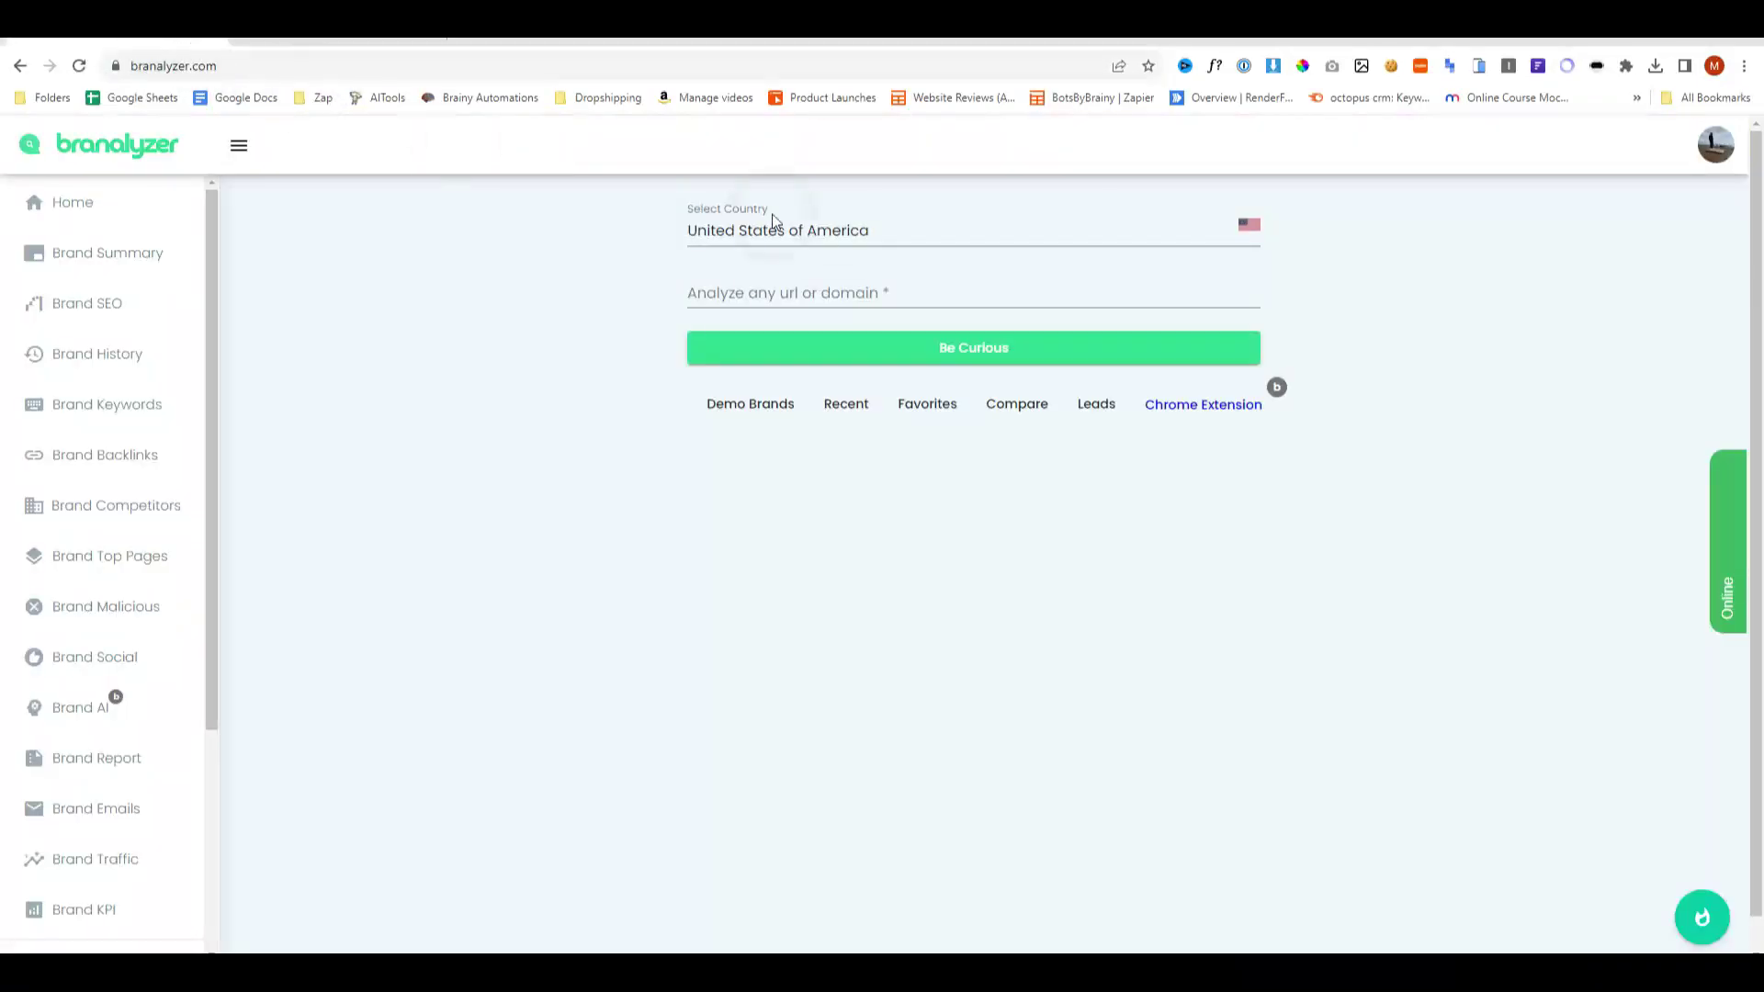
{"action": "left_click", "coordinate": [874, 285]}
{"action": "type", "text": "https://tokapps.com/"}
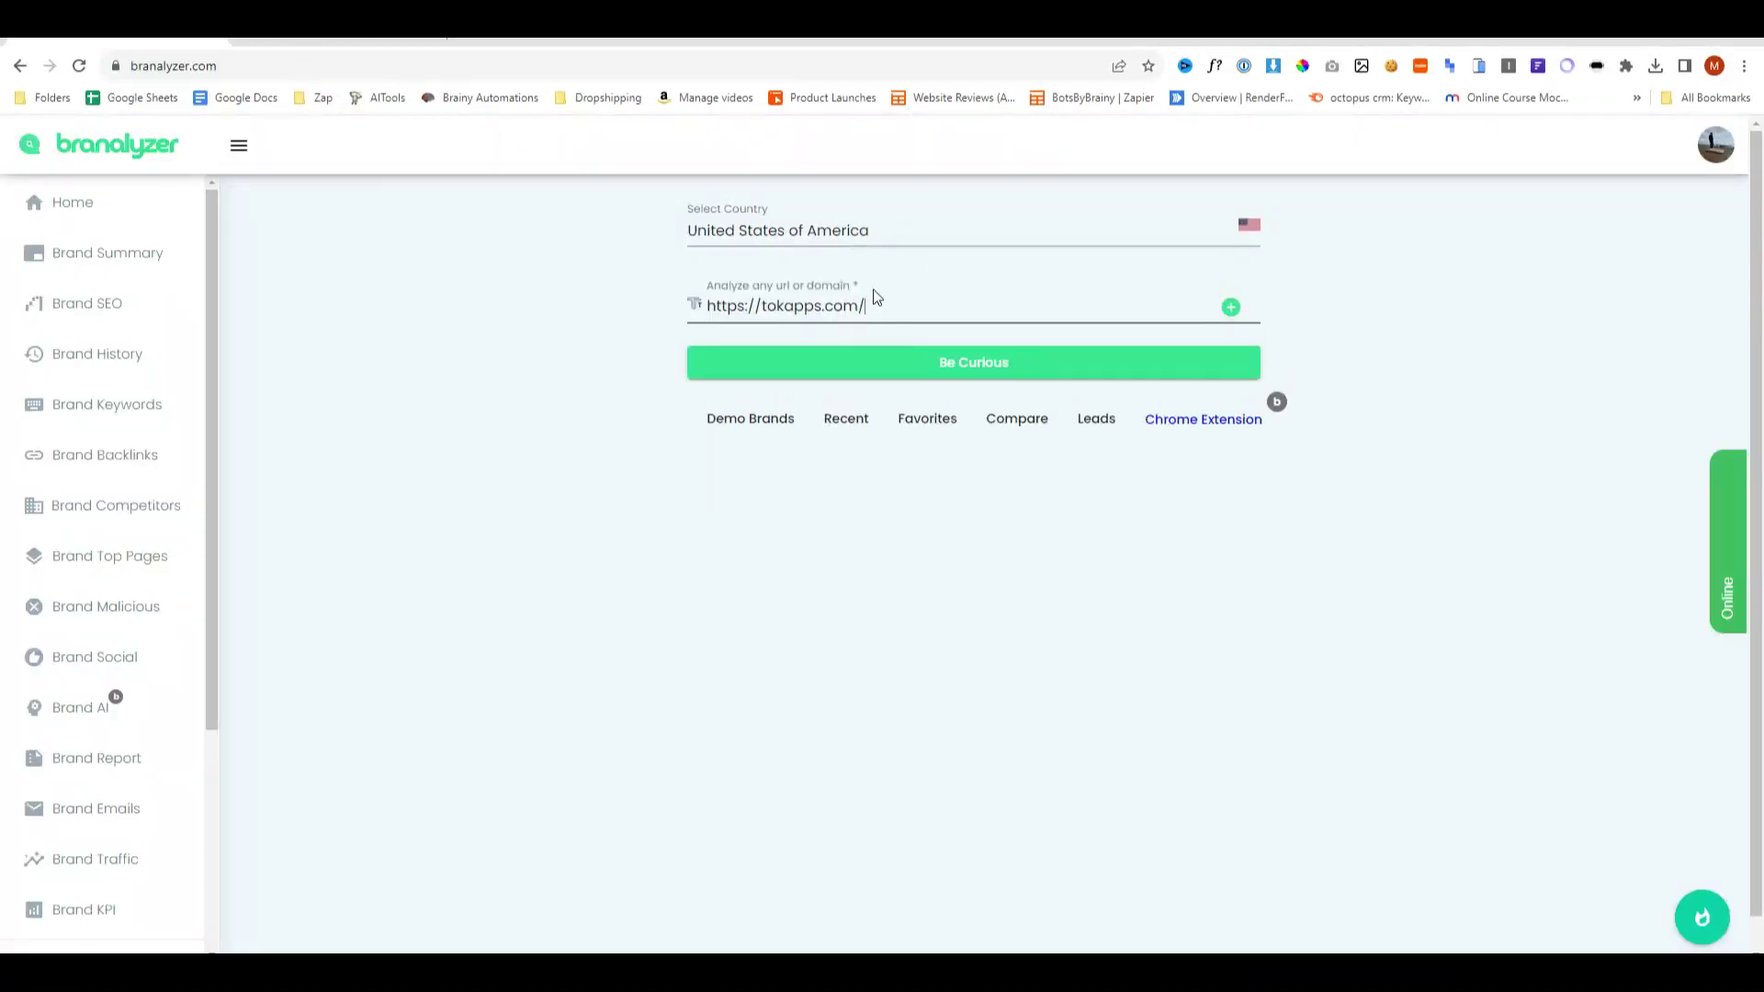
{"action": "left_click", "coordinate": [1020, 372]}
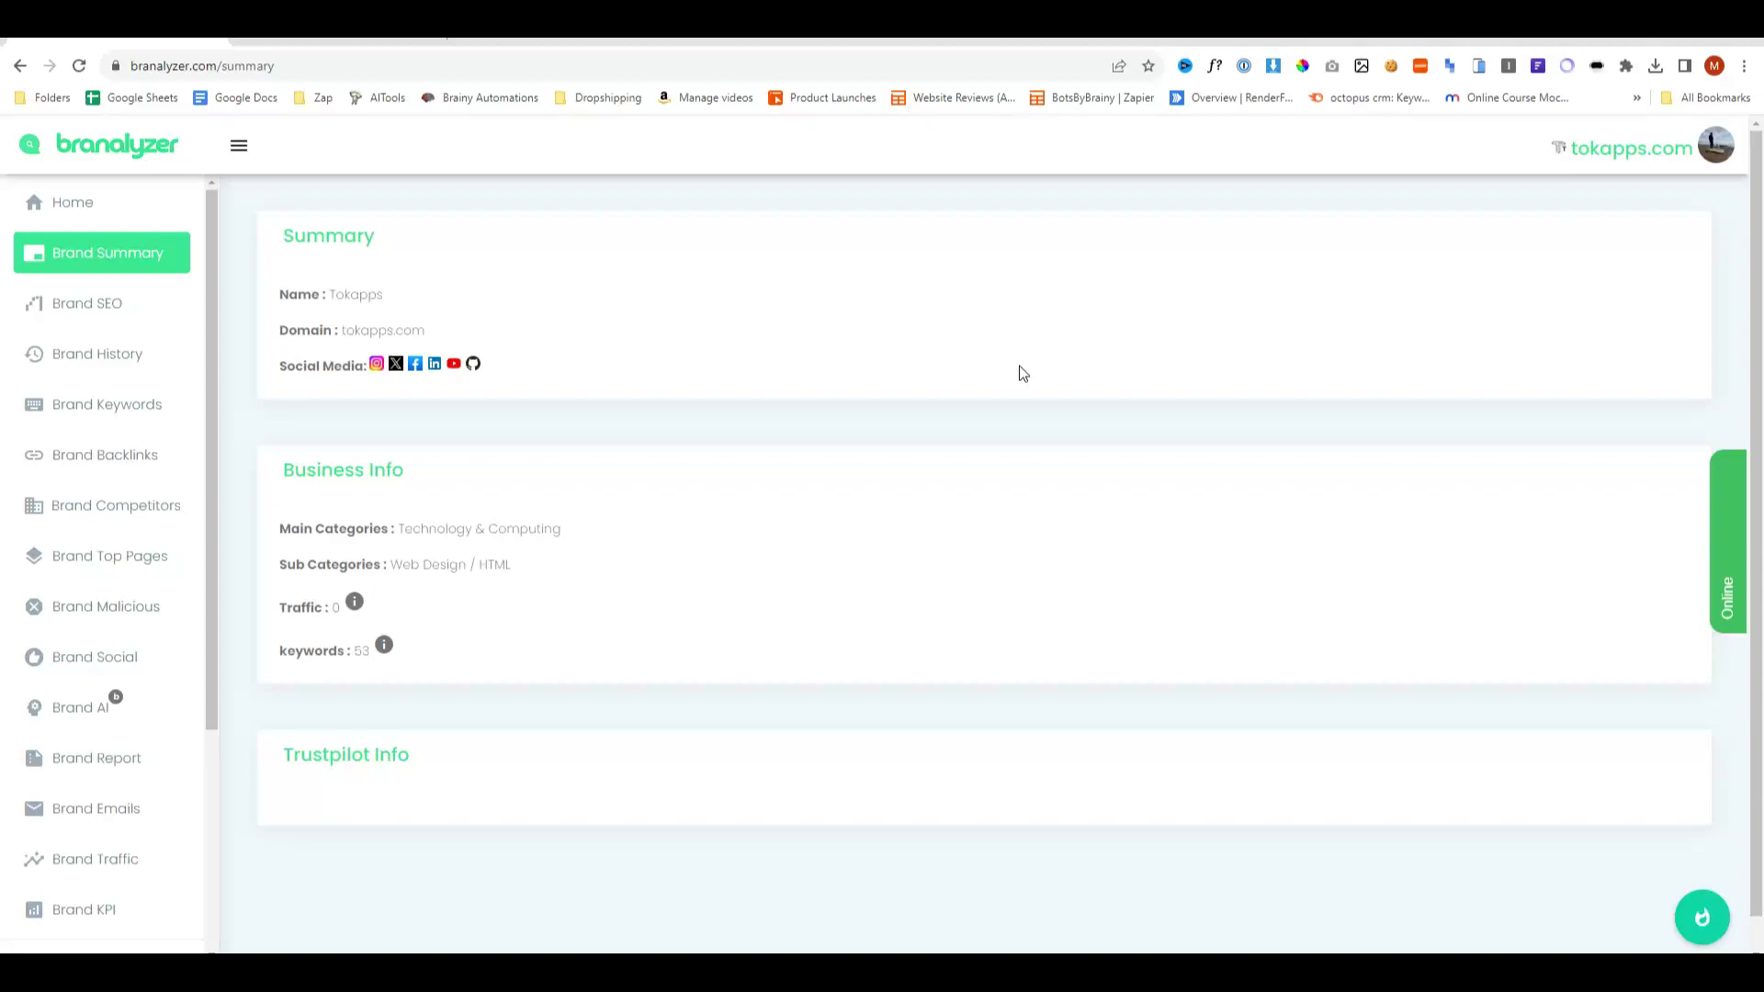
{"action": "scroll", "coordinate": [382, 333], "scroll_direction": "down", "scroll_amount": 1}
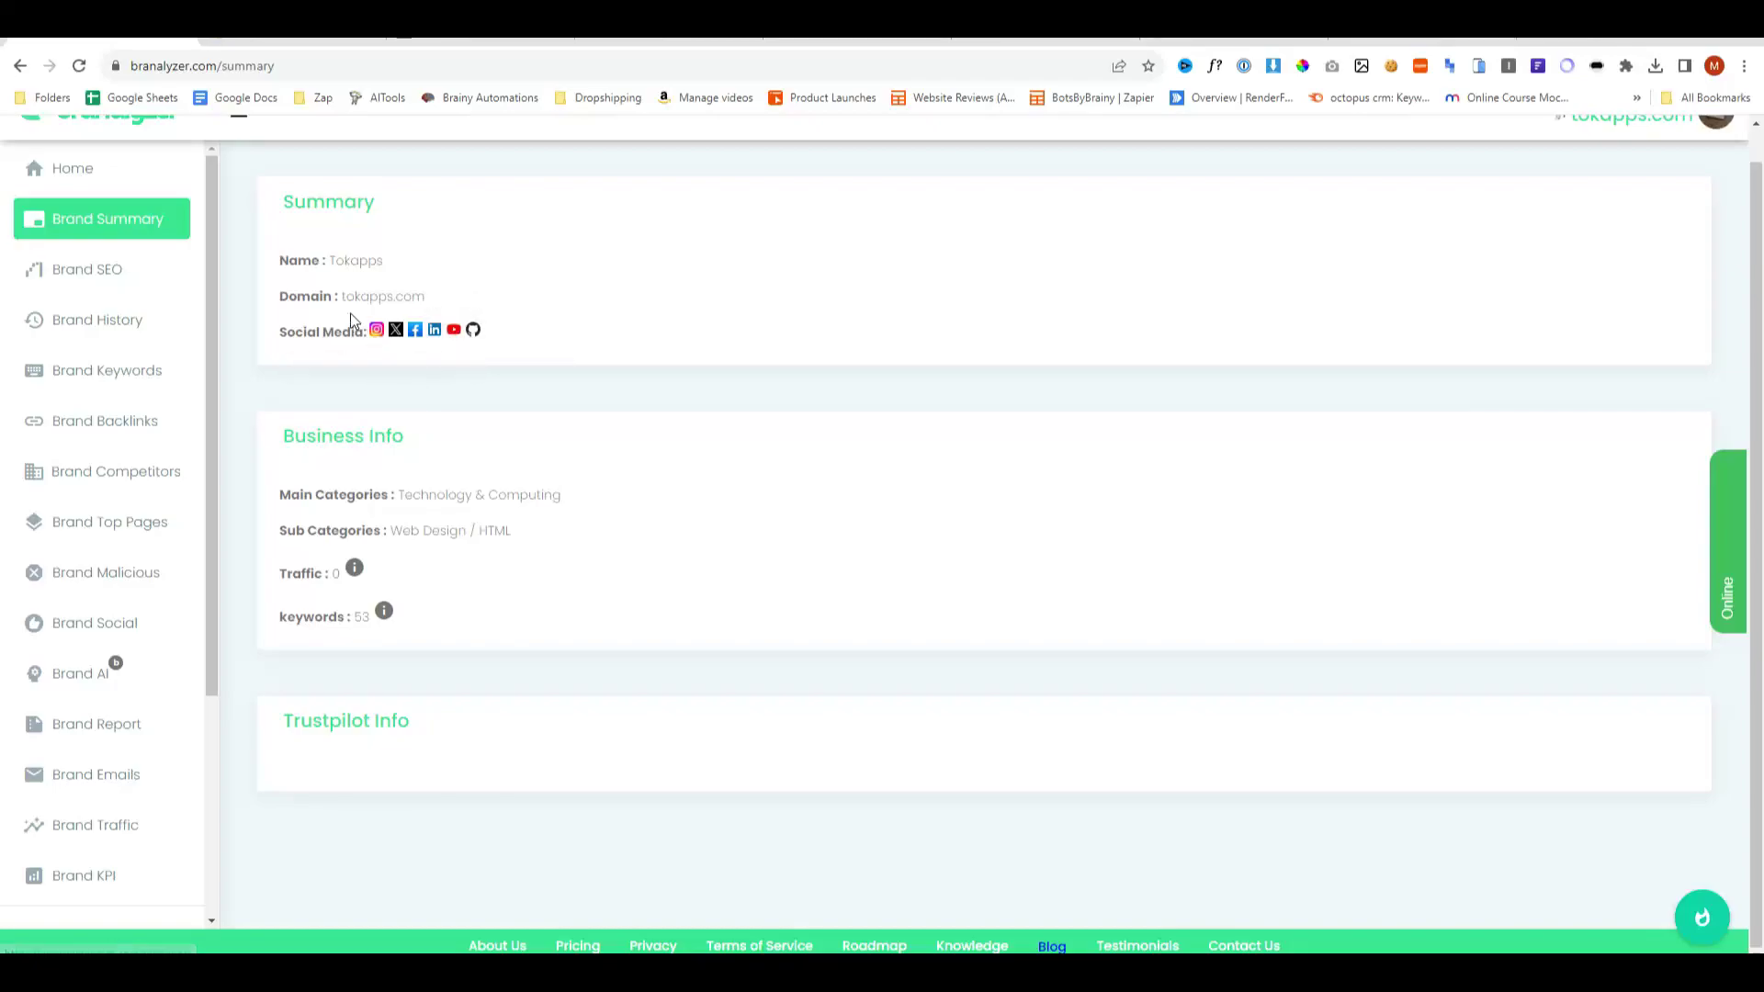
- Open the brand's social profiles, then close the Instagram, X, Facebook, LinkedIn, YouTube and GitHub tabs
{"action": "left_click", "coordinate": [376, 329]}
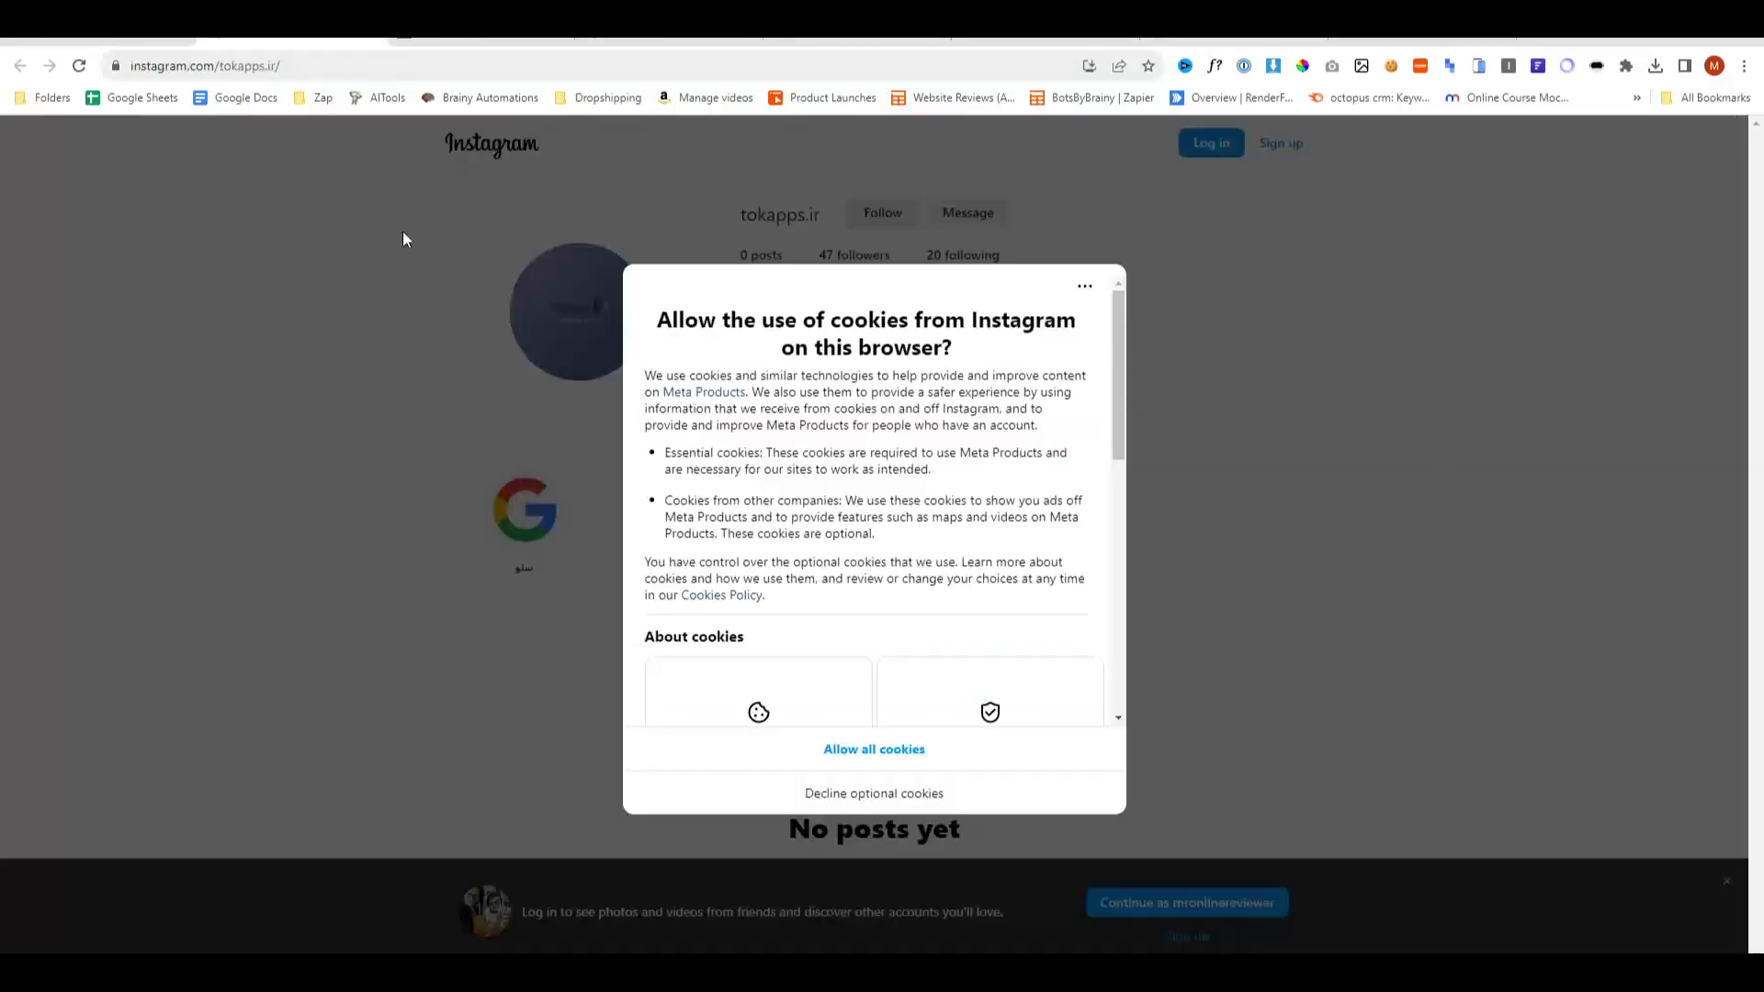
{"action": "left_click", "coordinate": [374, 42]}
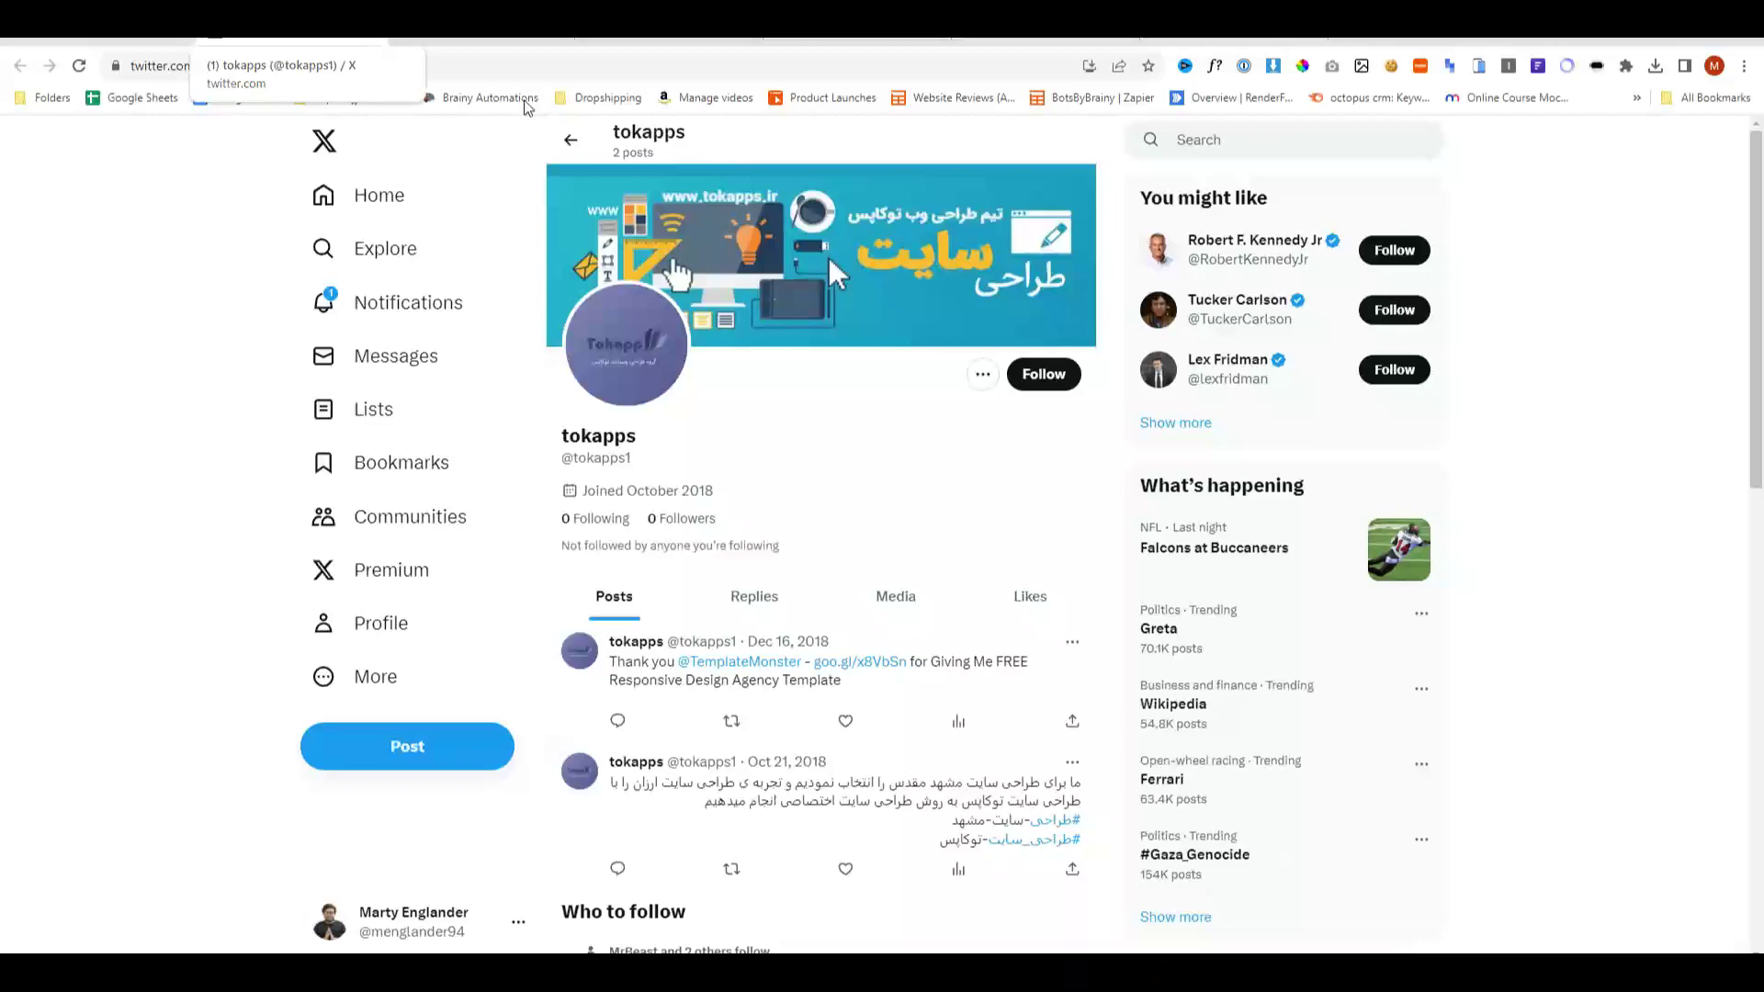
{"action": "left_click", "coordinate": [424, 43]}
{"action": "left_click", "coordinate": [425, 43]}
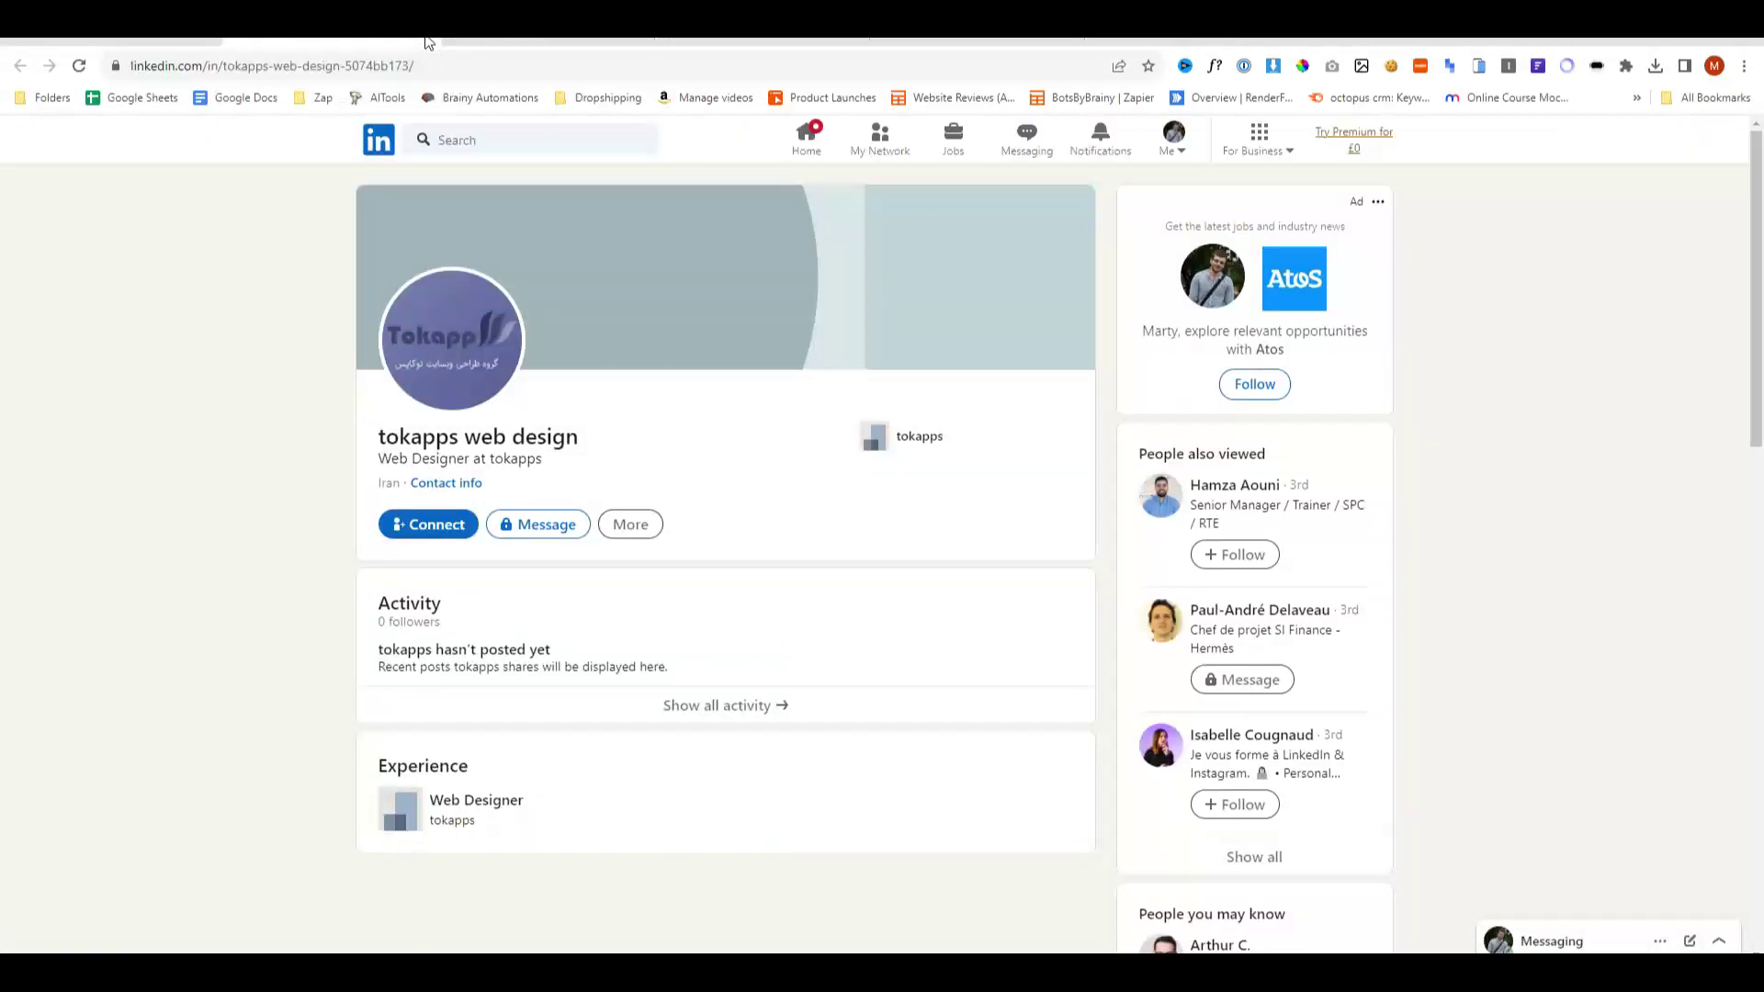
{"action": "left_click", "coordinate": [424, 43]}
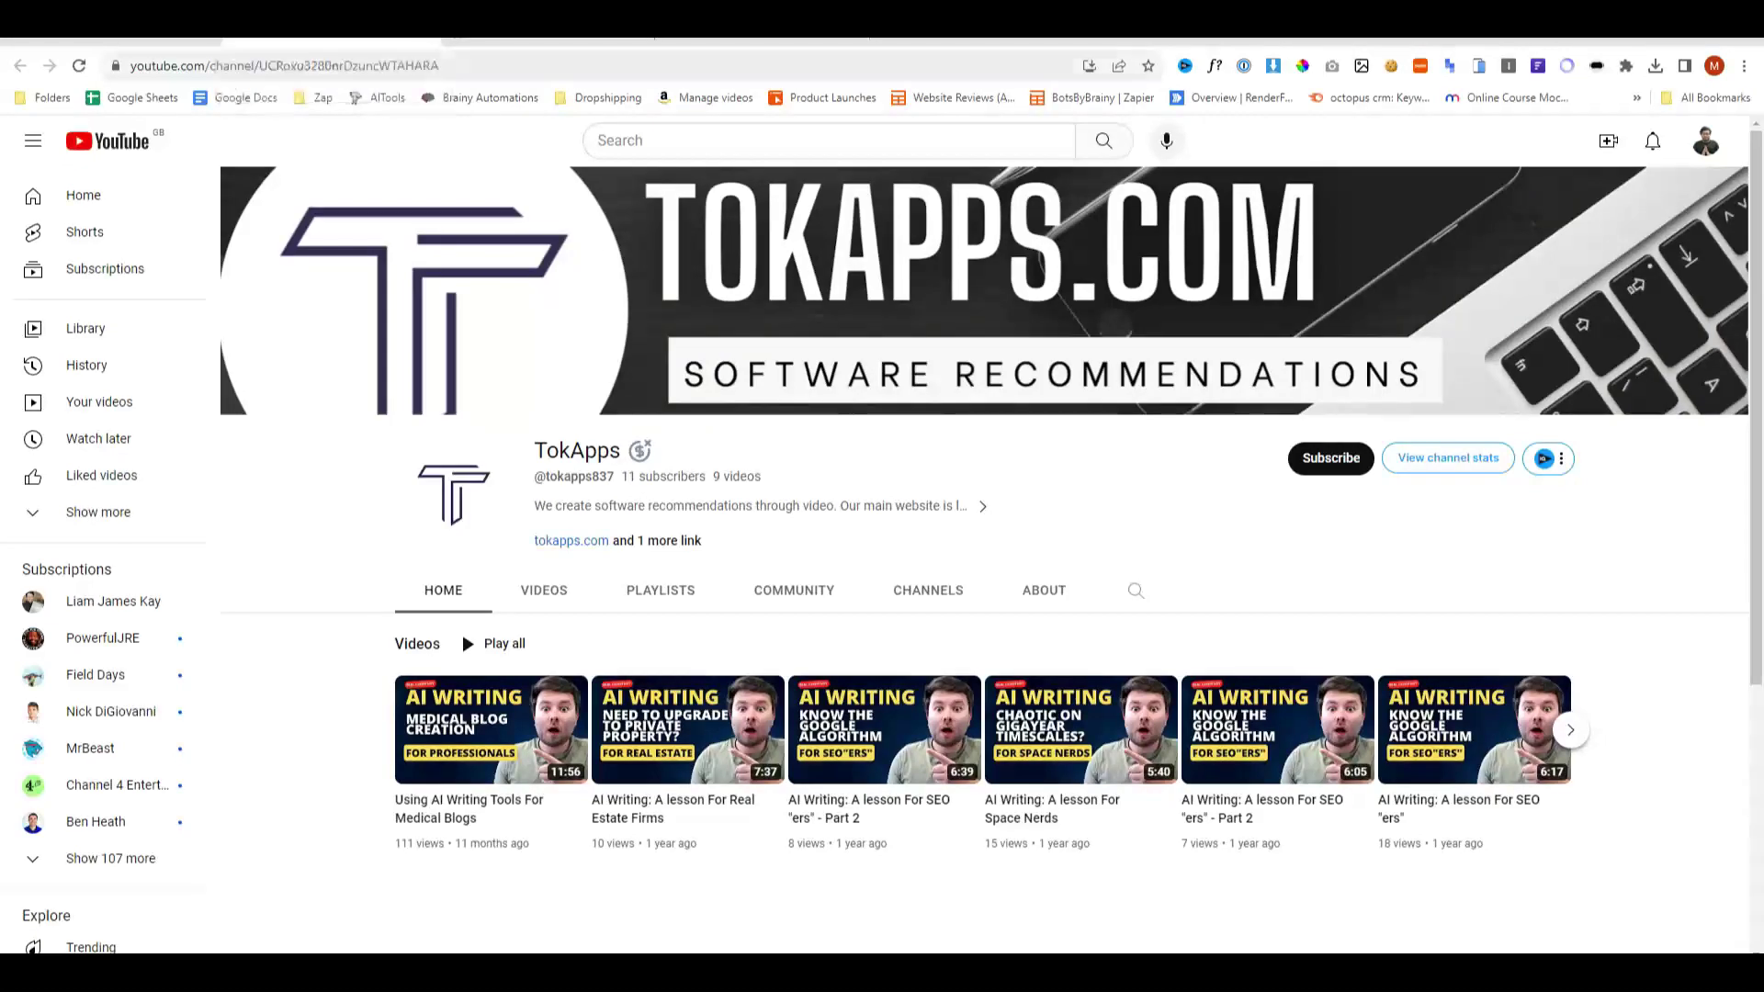
{"action": "left_click", "coordinate": [424, 44]}
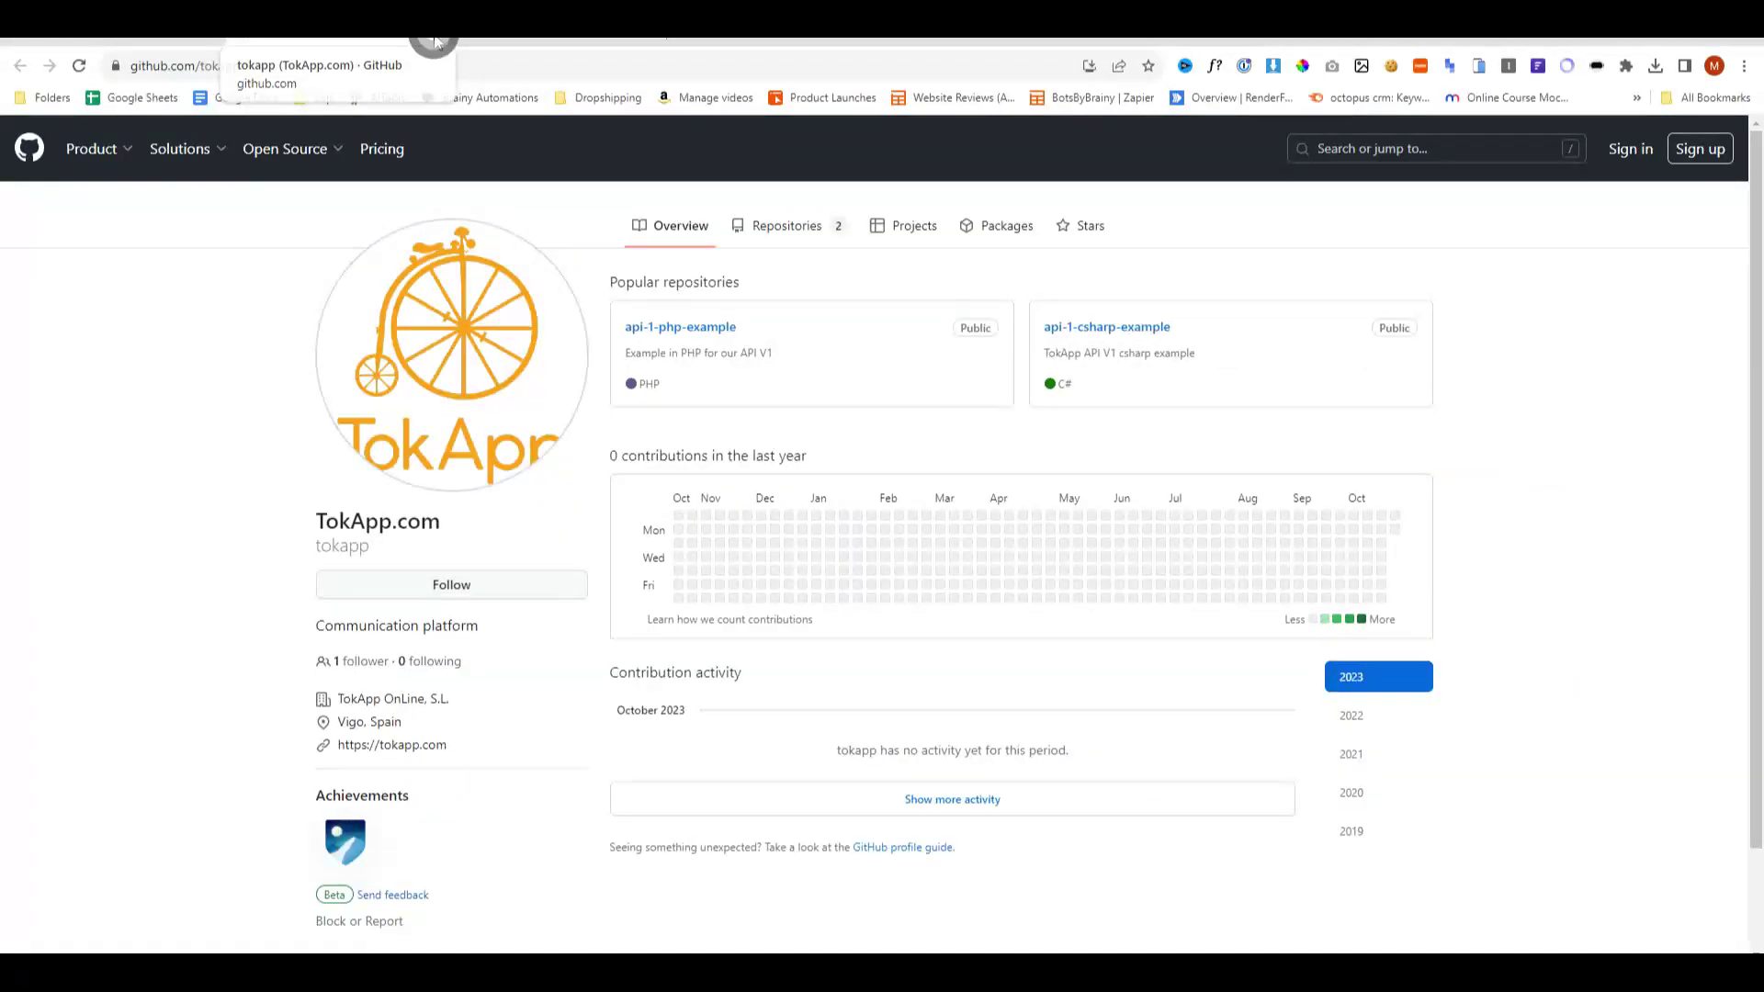
{"action": "left_click", "coordinate": [438, 42]}
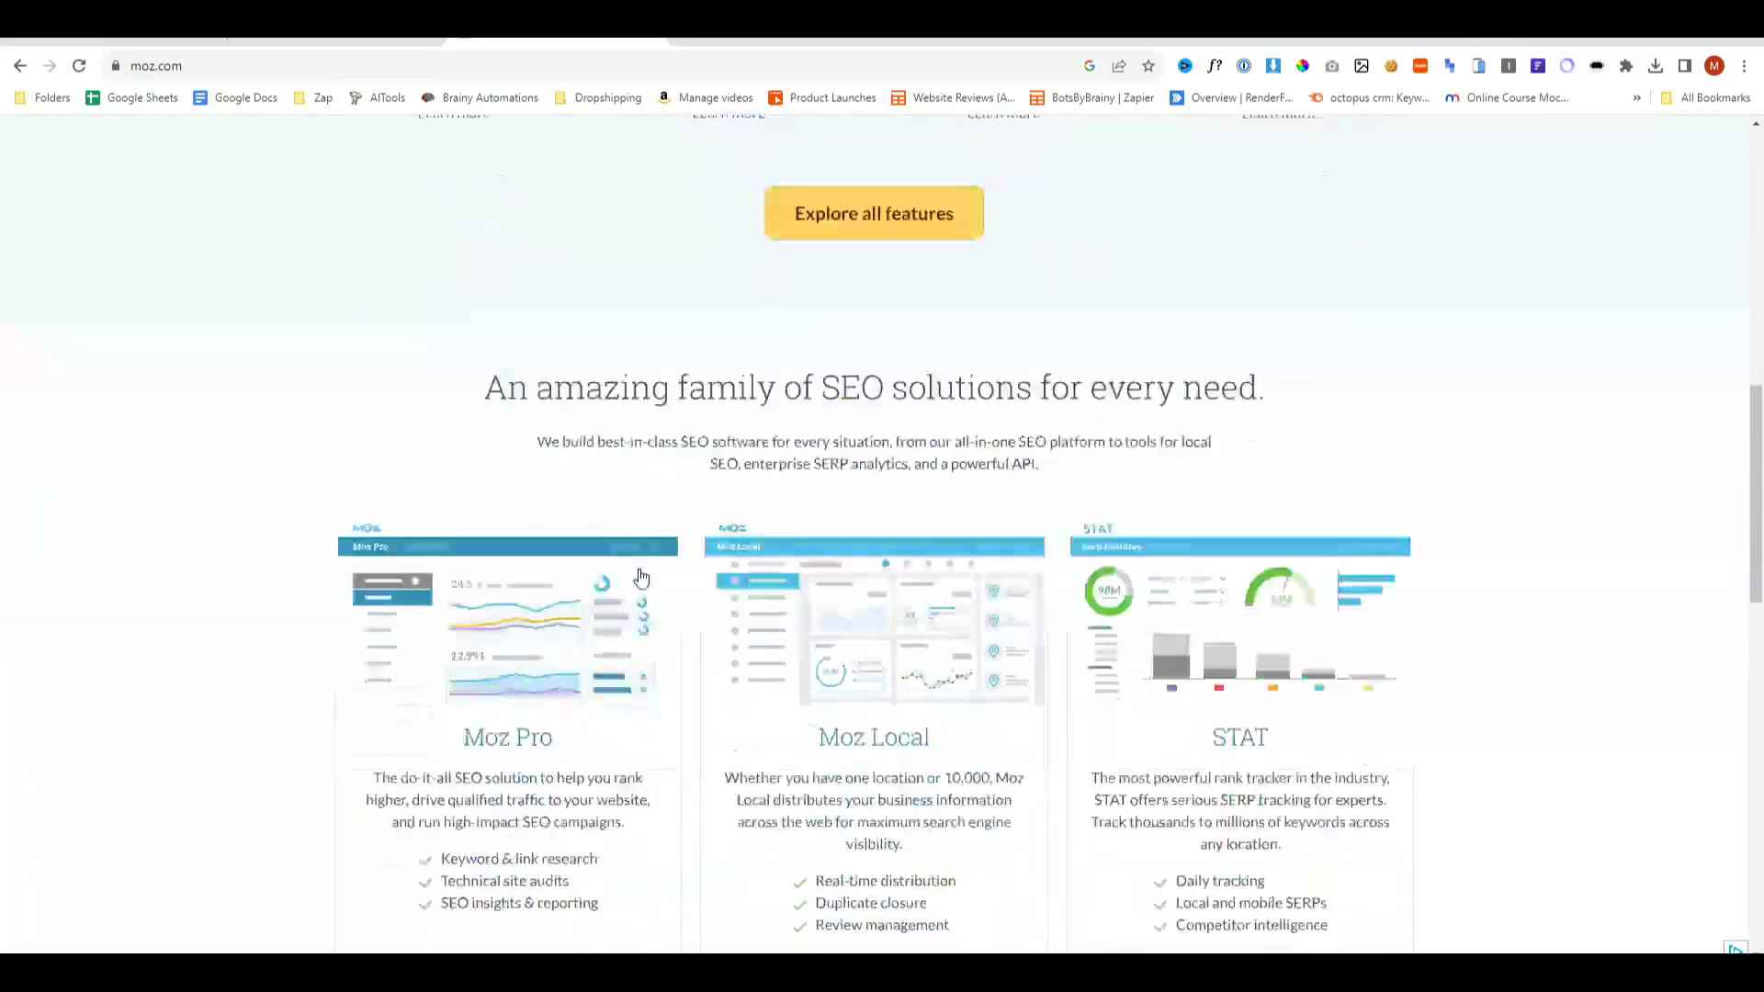
- Open the Moz Pro product page on moz.com and scroll through its pricing cards
{"action": "scroll", "coordinate": [638, 579], "scroll_direction": "up", "scroll_amount": 10}
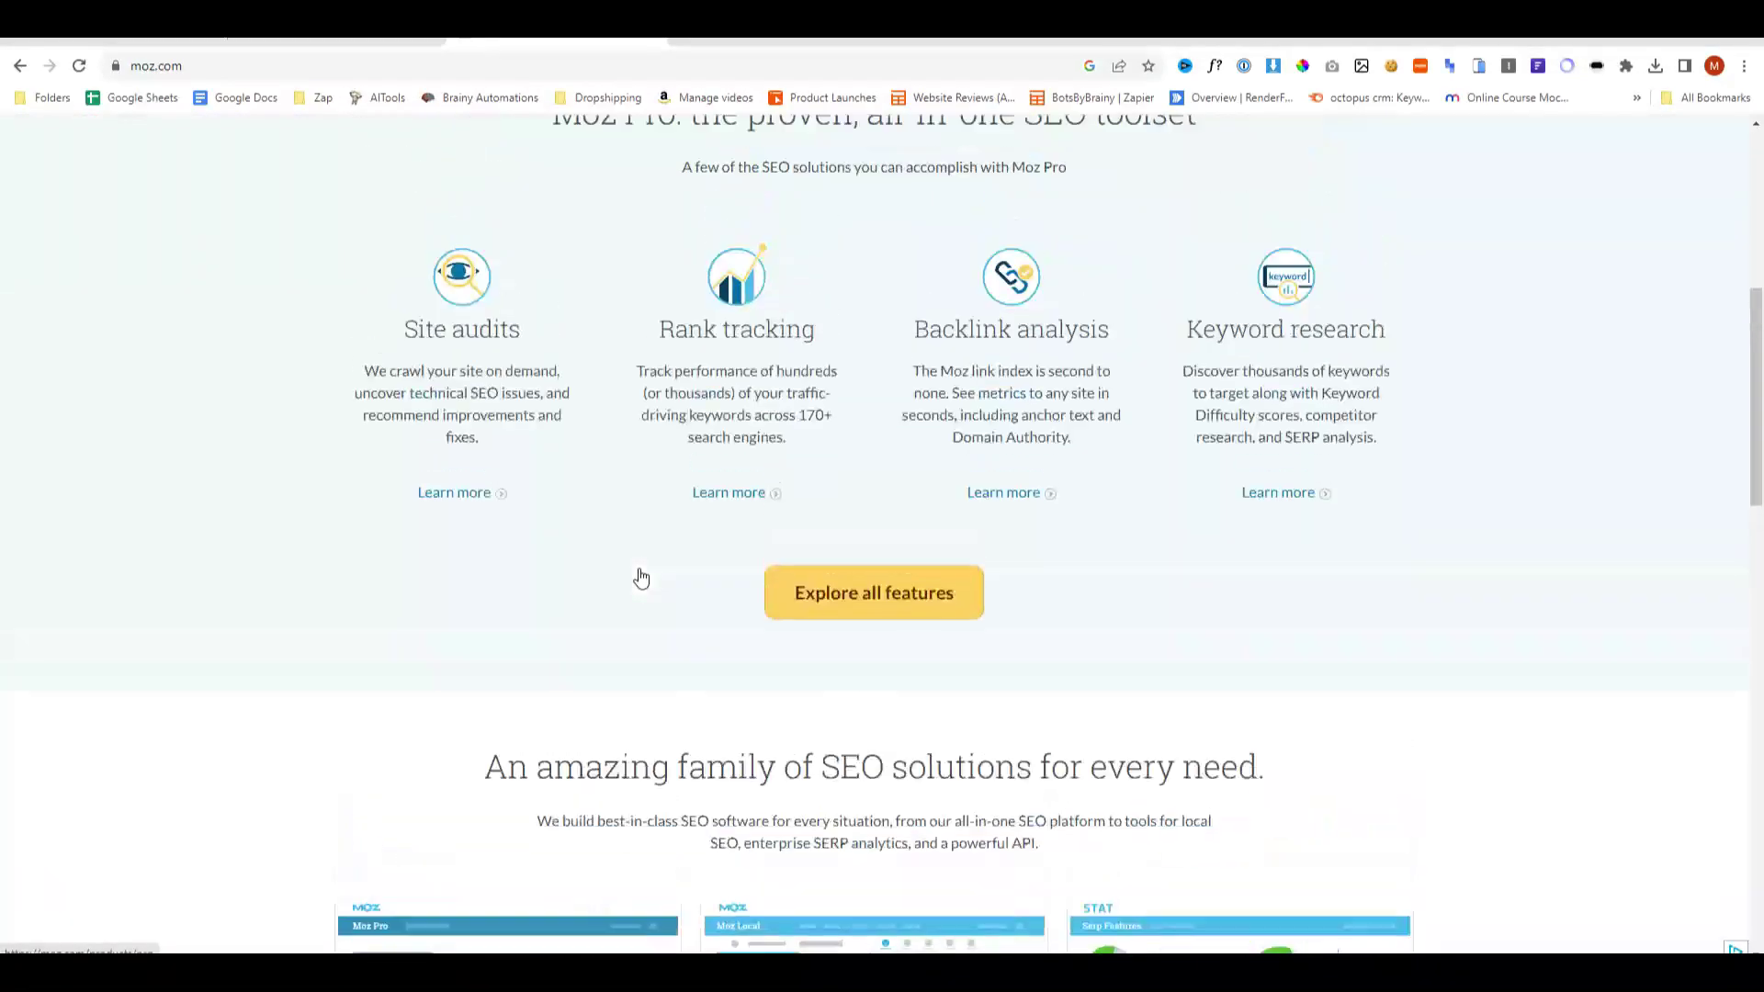
{"action": "left_click", "coordinate": [611, 138]}
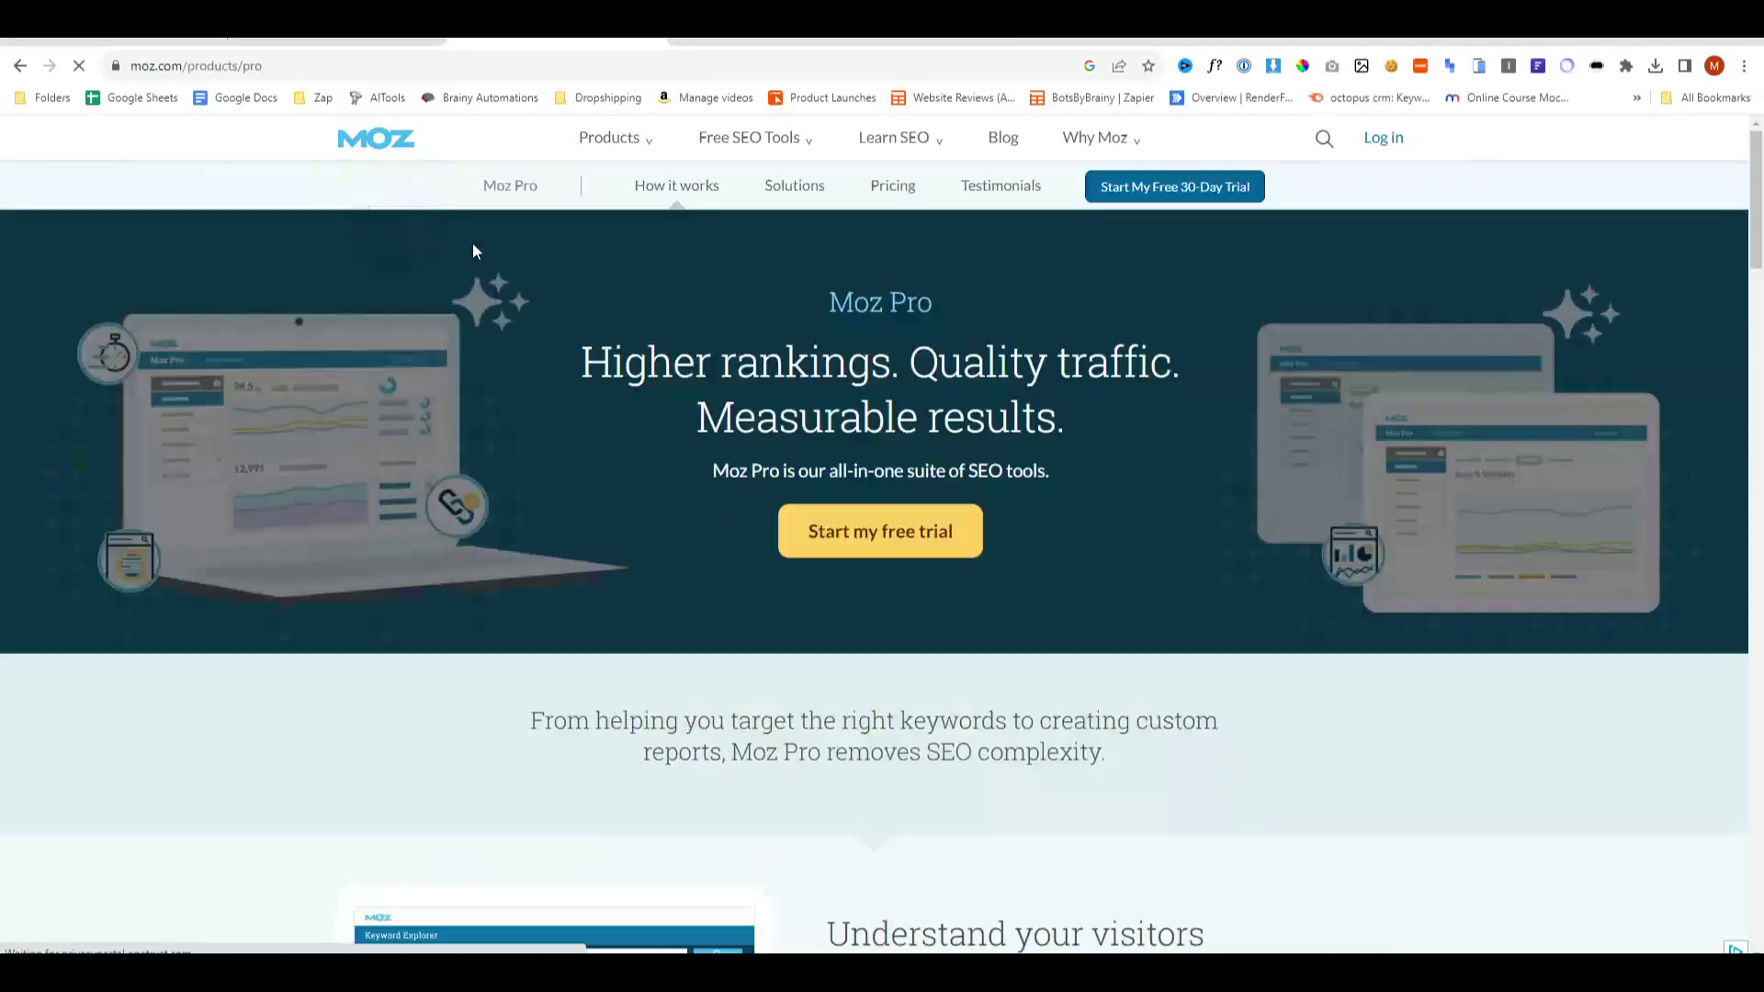
{"action": "scroll", "coordinate": [1303, 500], "scroll_direction": "down", "scroll_amount": 8}
{"action": "scroll", "coordinate": [1305, 504], "scroll_direction": "down", "scroll_amount": 10}
{"action": "scroll", "coordinate": [1075, 500], "scroll_direction": "up", "scroll_amount": 2}
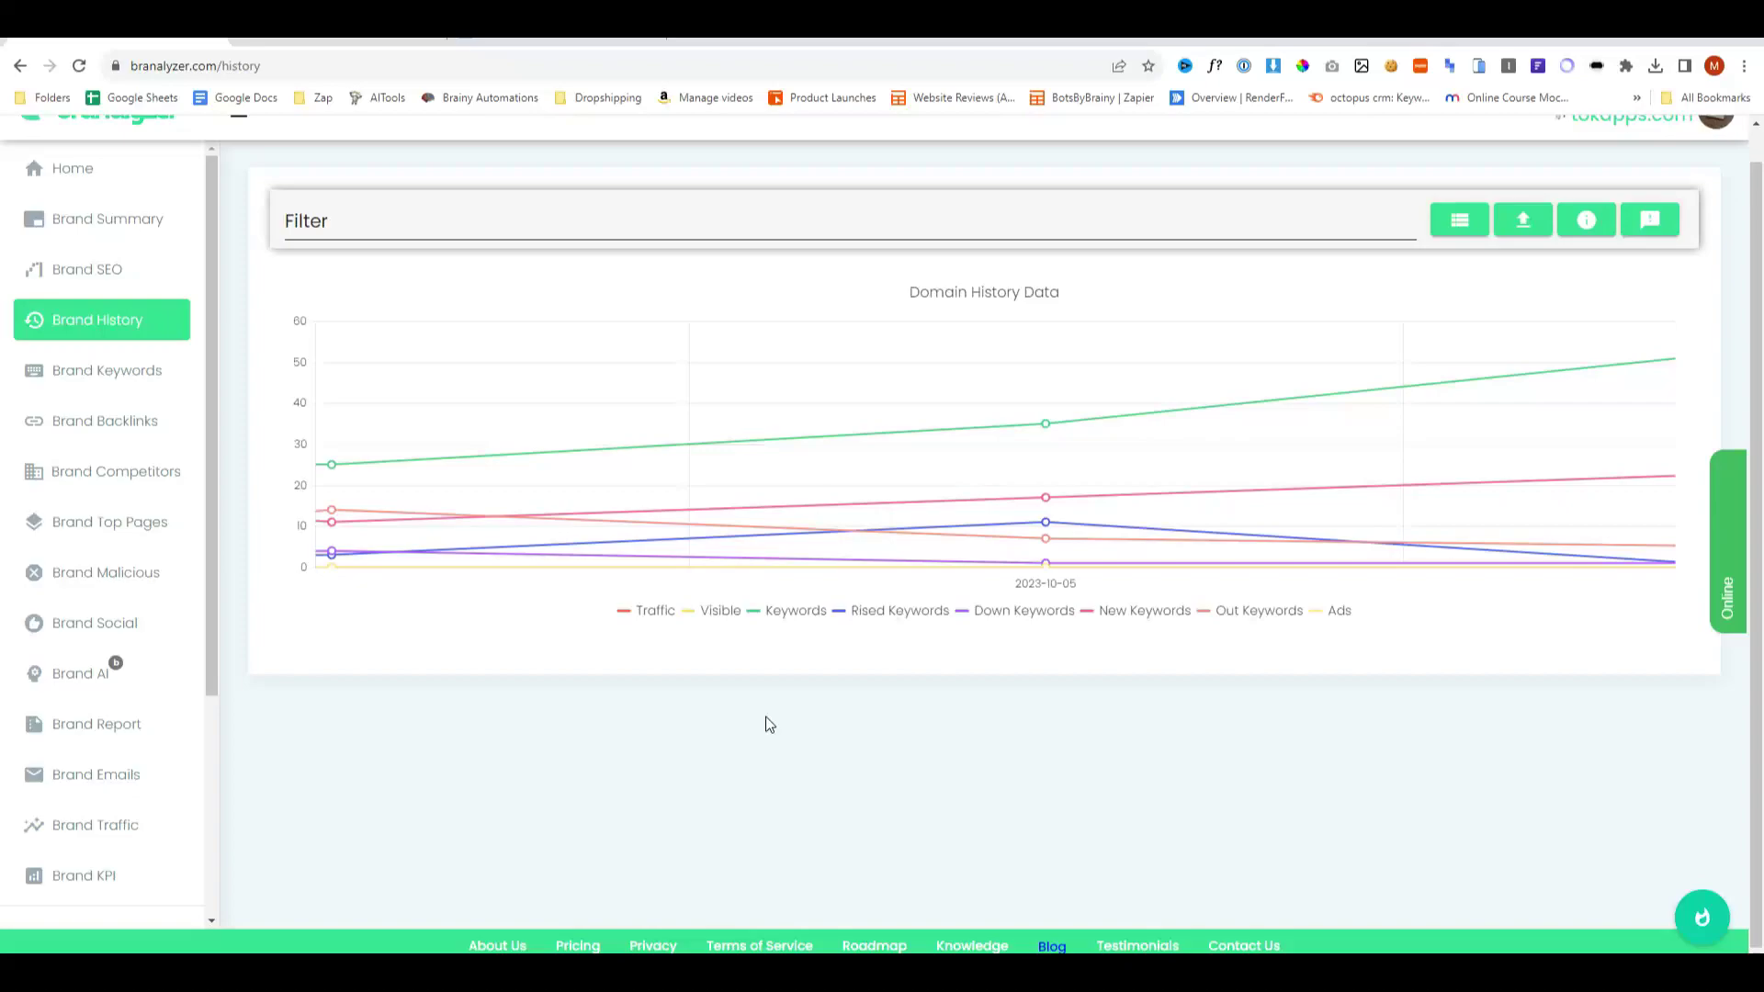
- Toggle the tokapps.com brand history between chart and table view, ending on the table
{"action": "left_click", "coordinate": [1458, 223]}
{"action": "left_click", "coordinate": [1465, 234]}
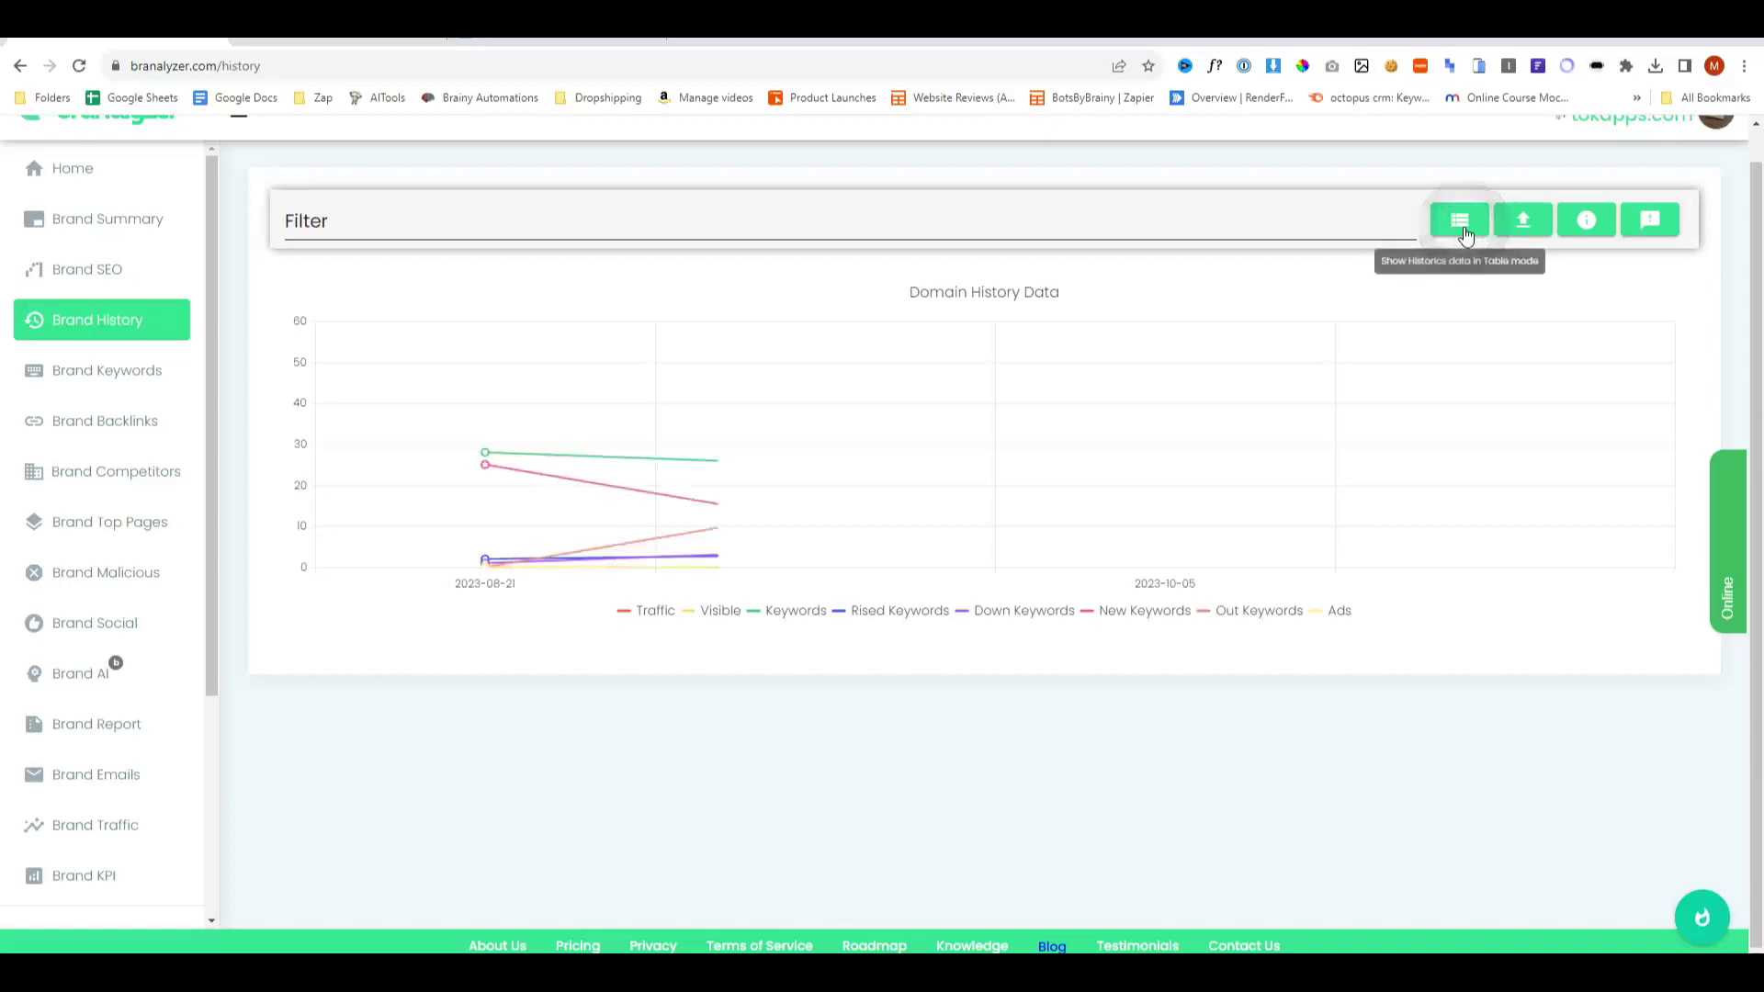
{"action": "left_click", "coordinate": [1466, 235]}
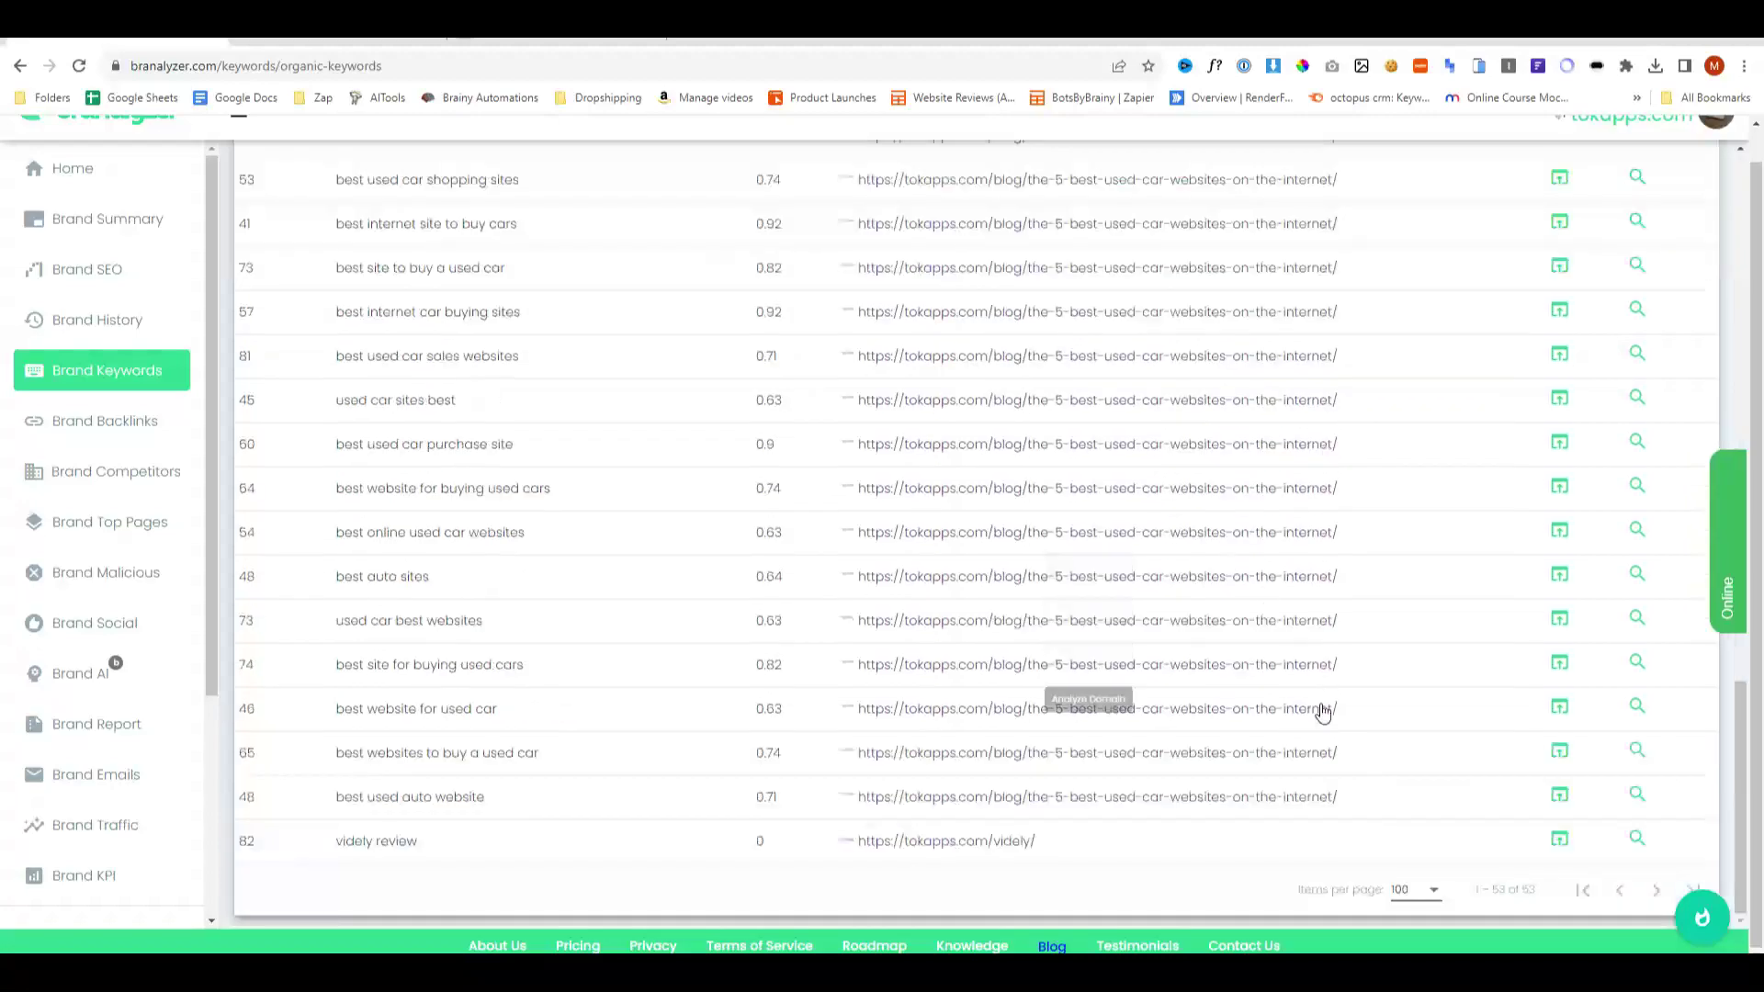
- Show the Ads Keywords list for tokapps.com in Brand Keywords
{"action": "scroll", "coordinate": [1315, 708], "scroll_direction": "up", "scroll_amount": 5}
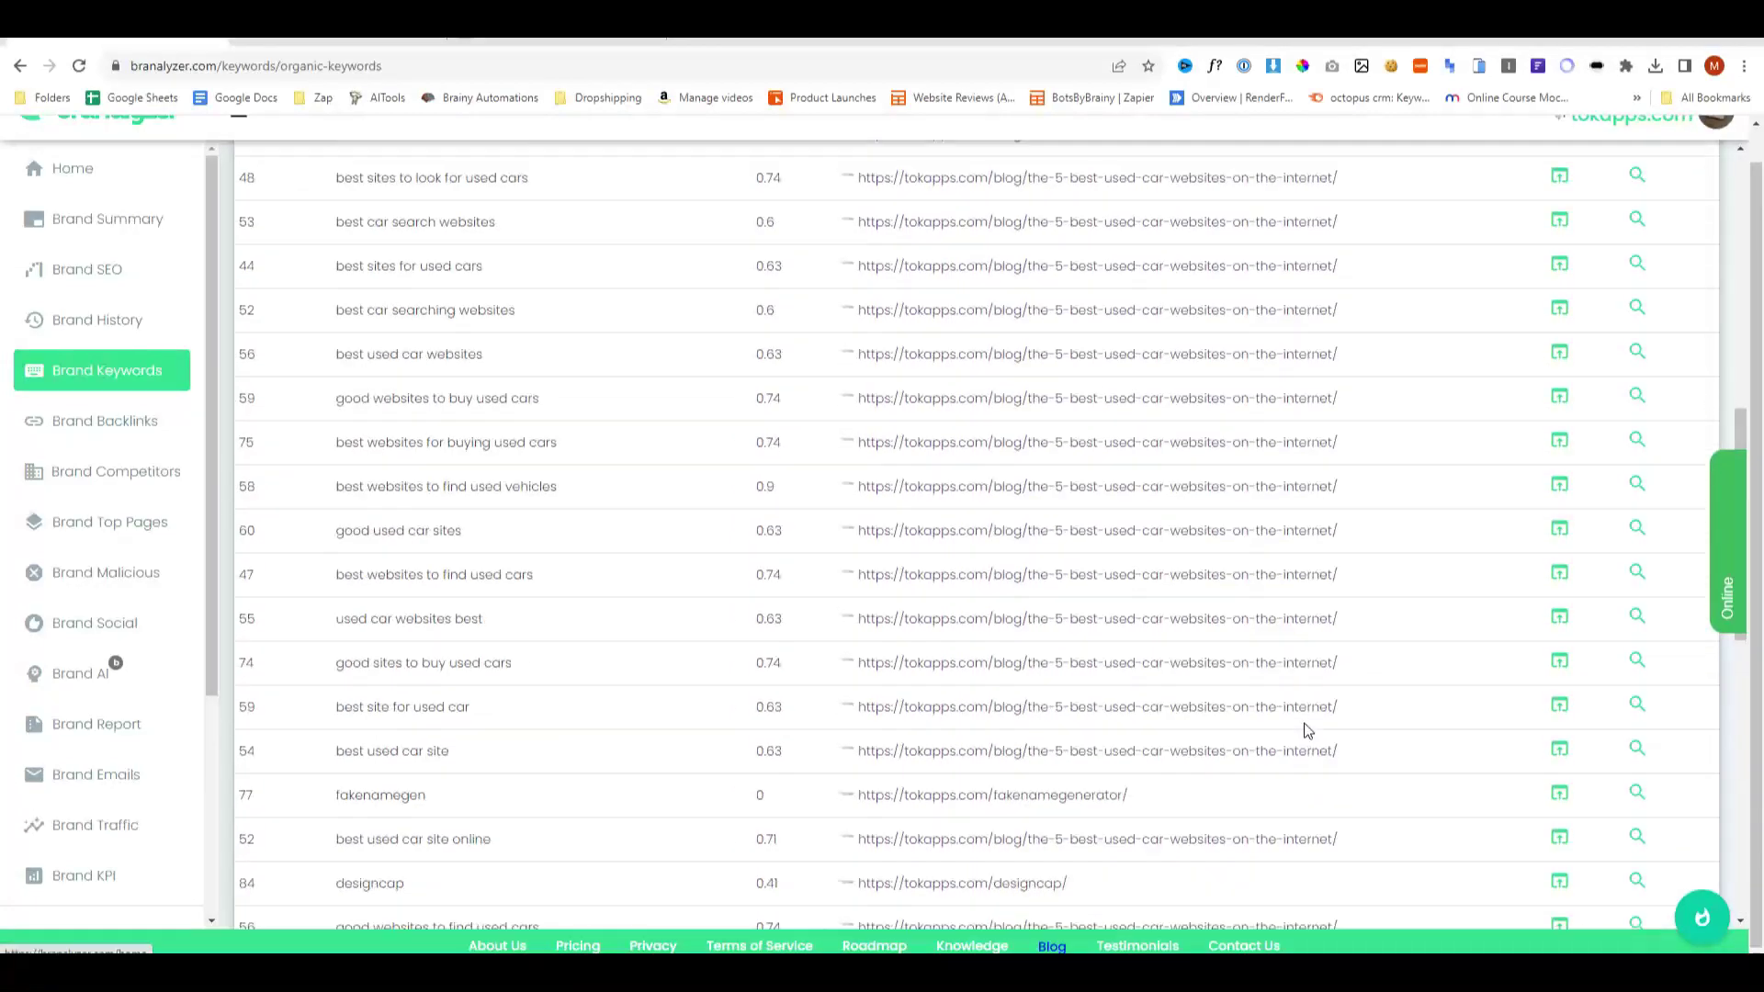
{"action": "scroll", "coordinate": [1309, 730], "scroll_direction": "up", "scroll_amount": 10}
{"action": "left_click", "coordinate": [961, 200]}
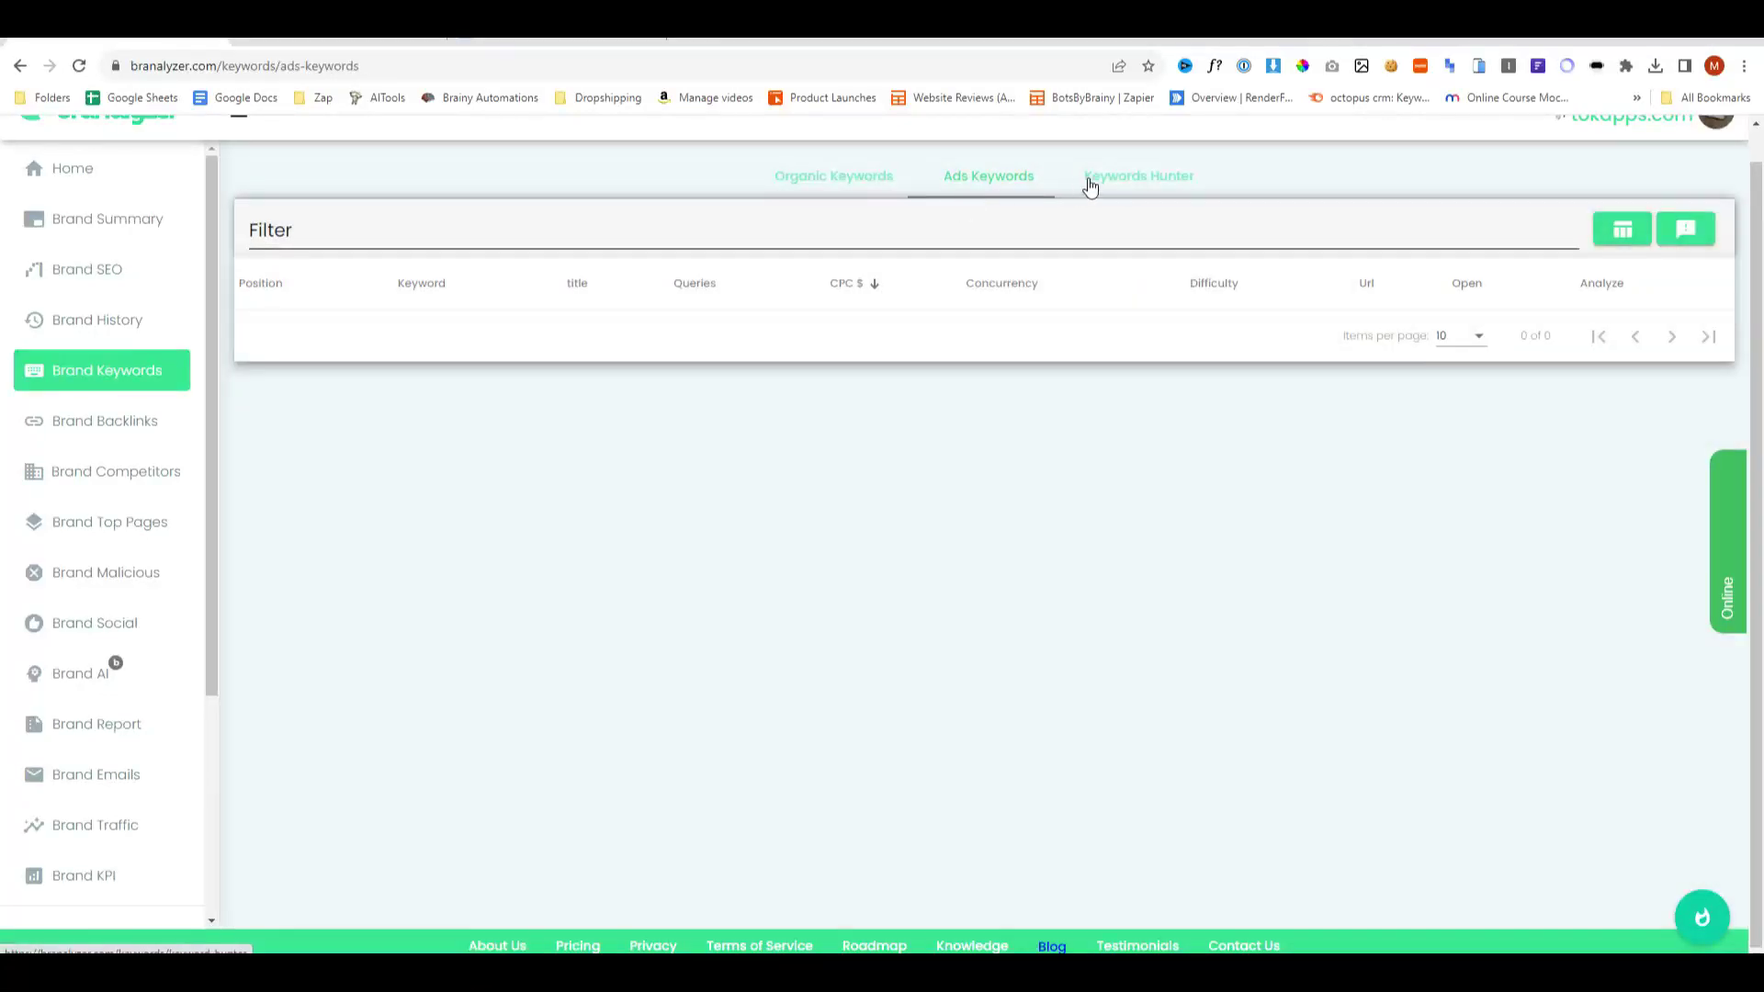
- Run a Keywords Hunter search for 'tokapps' in the United States, including the longer hunting task
{"action": "left_click", "coordinate": [1090, 187]}
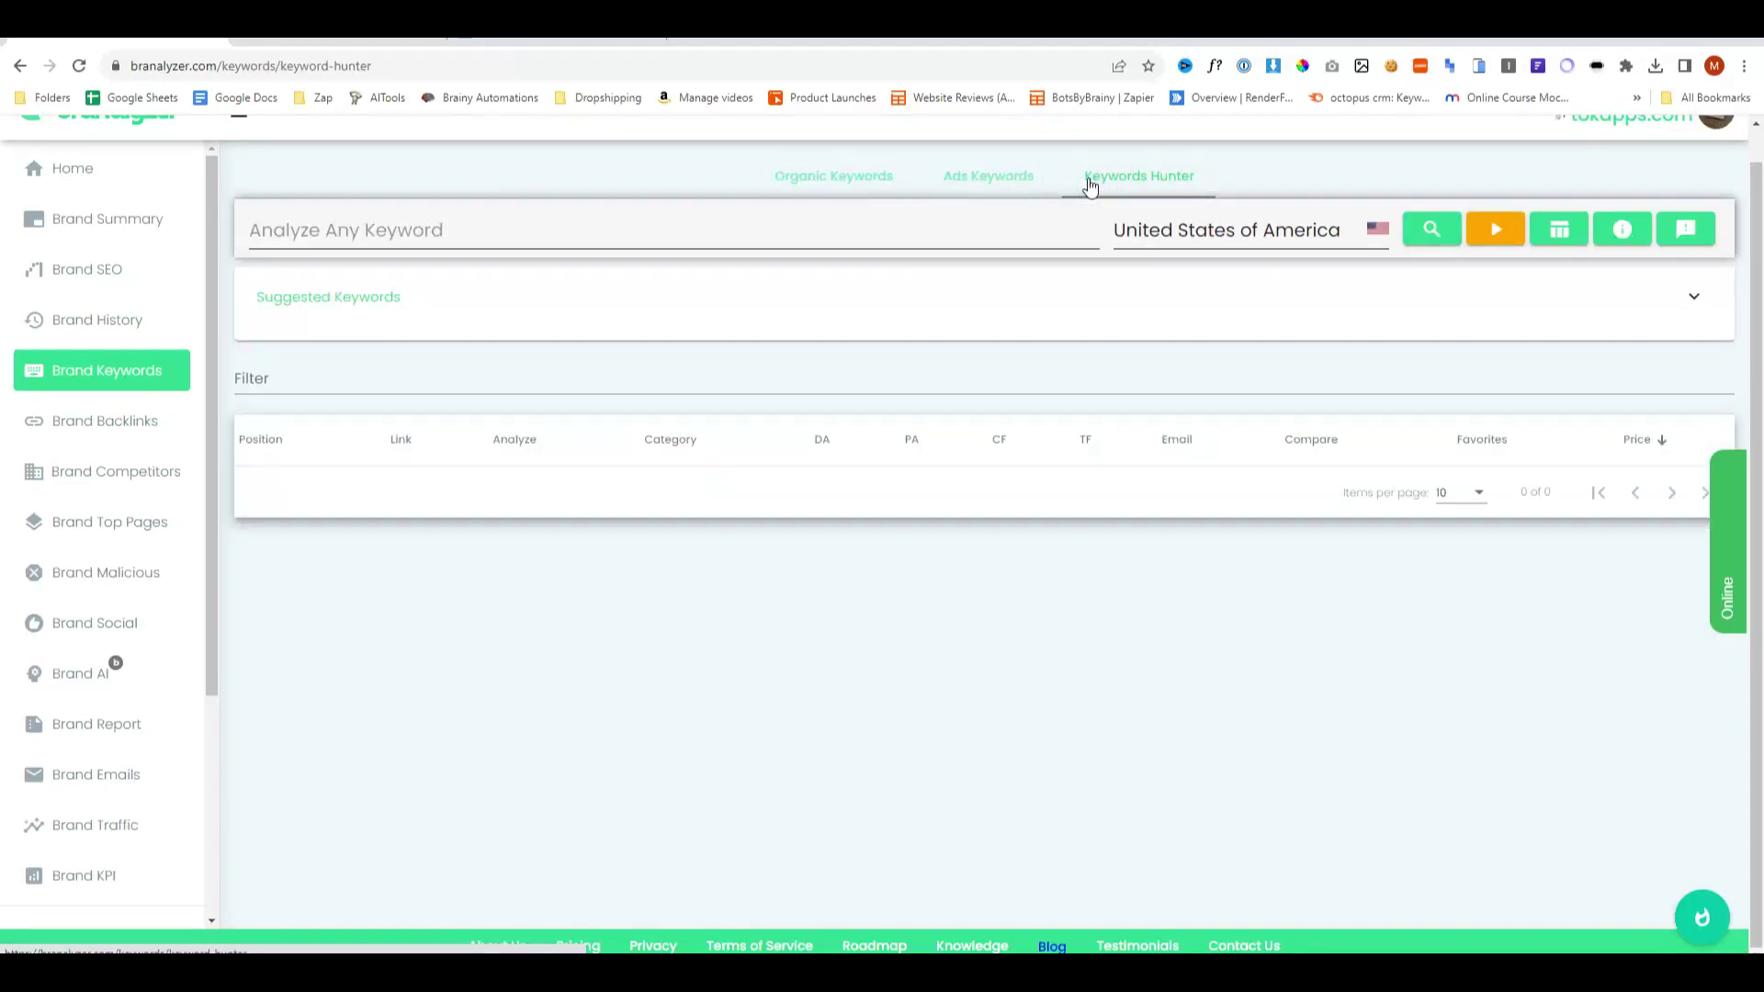
{"action": "left_click", "coordinate": [882, 218]}
{"action": "type", "text": "tokapps"}
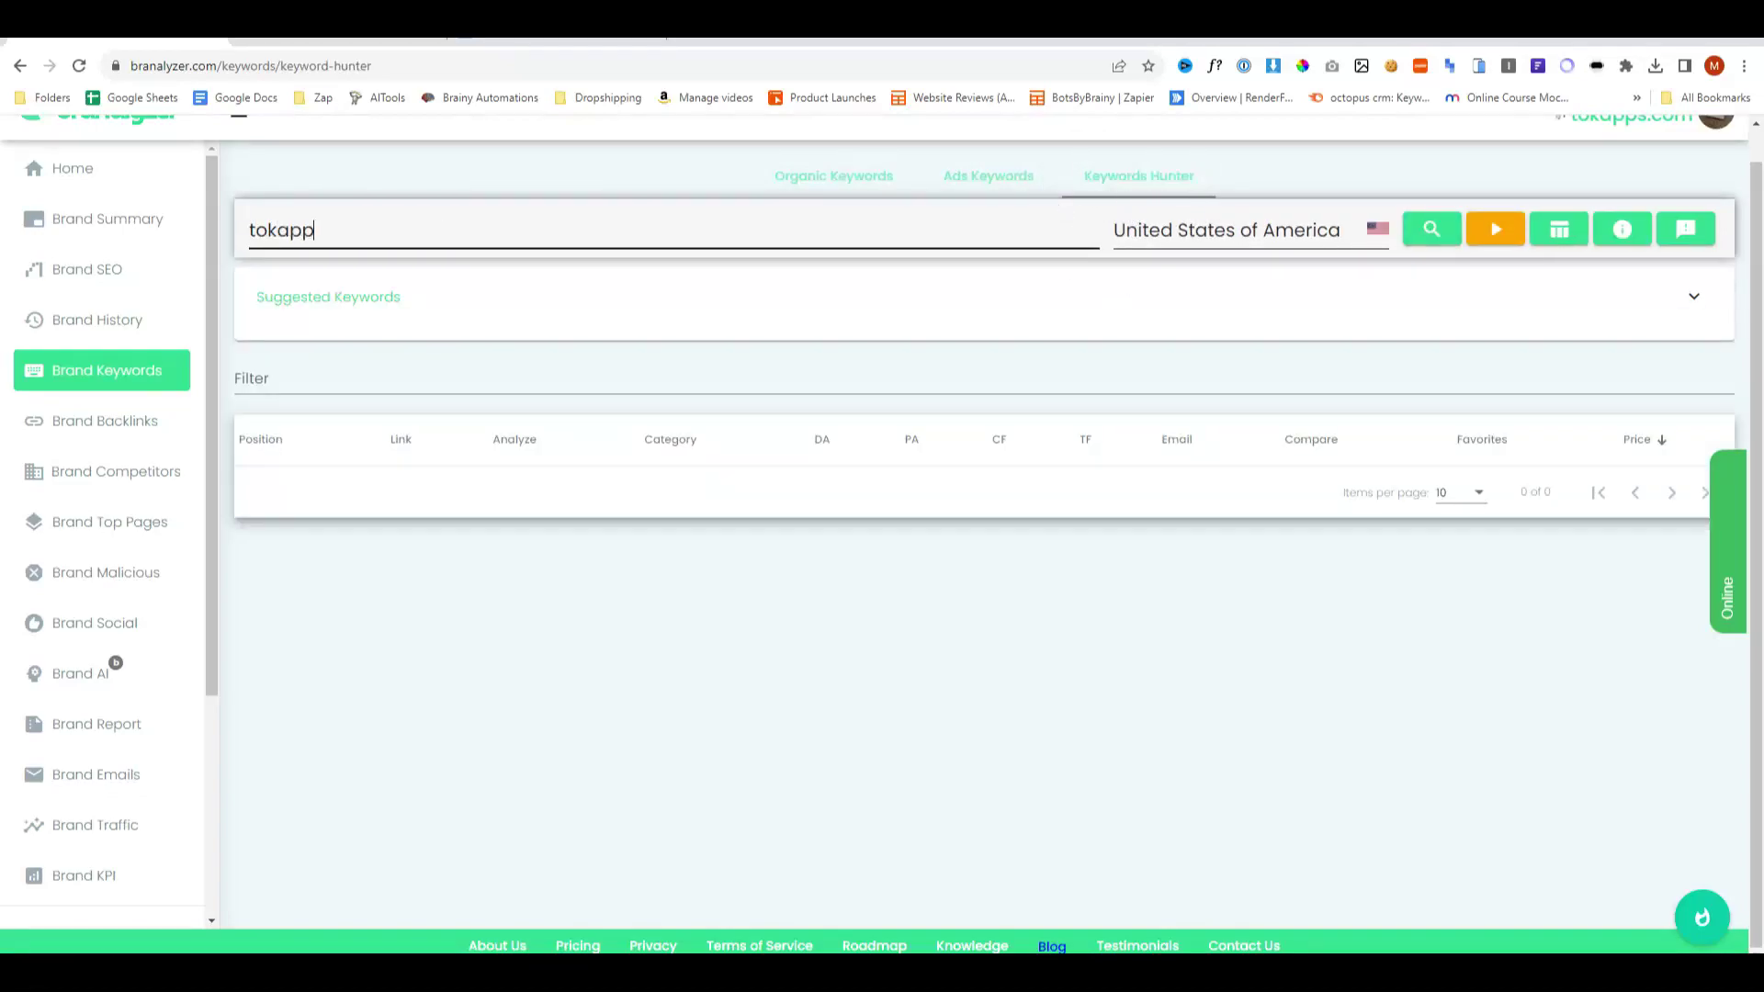
{"action": "left_click", "coordinate": [1210, 234]}
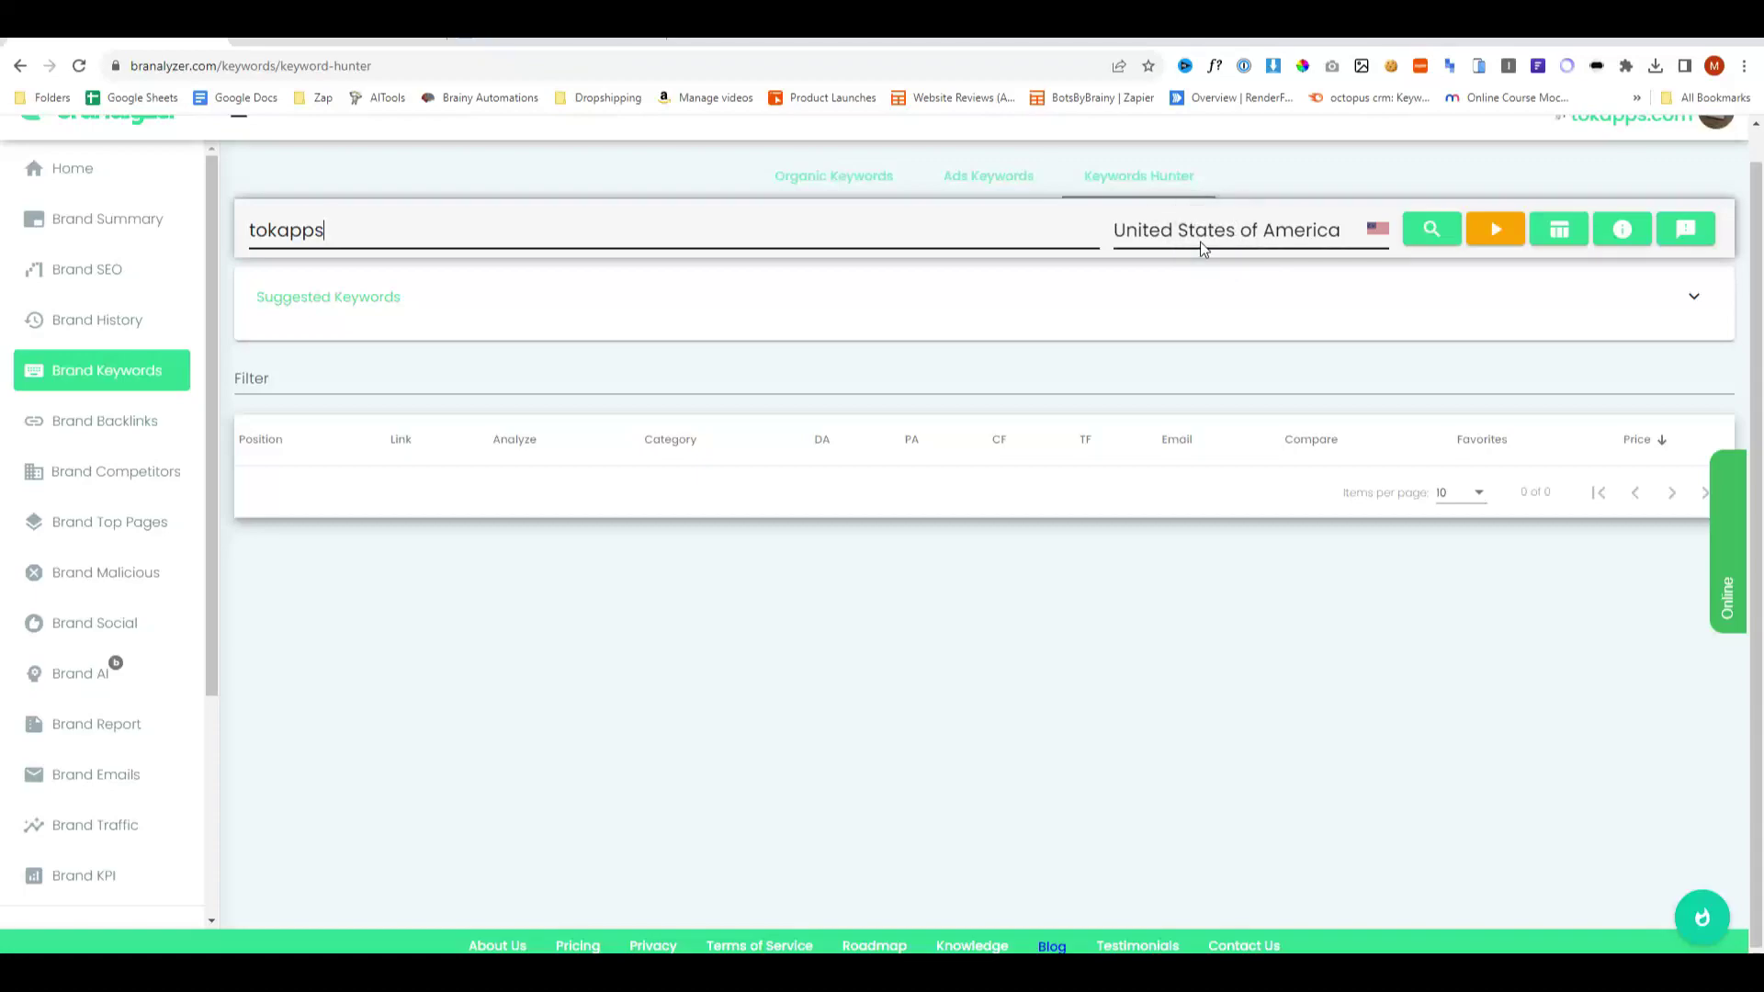
{"action": "left_click", "coordinate": [1470, 643]}
{"action": "left_click", "coordinate": [1431, 230]}
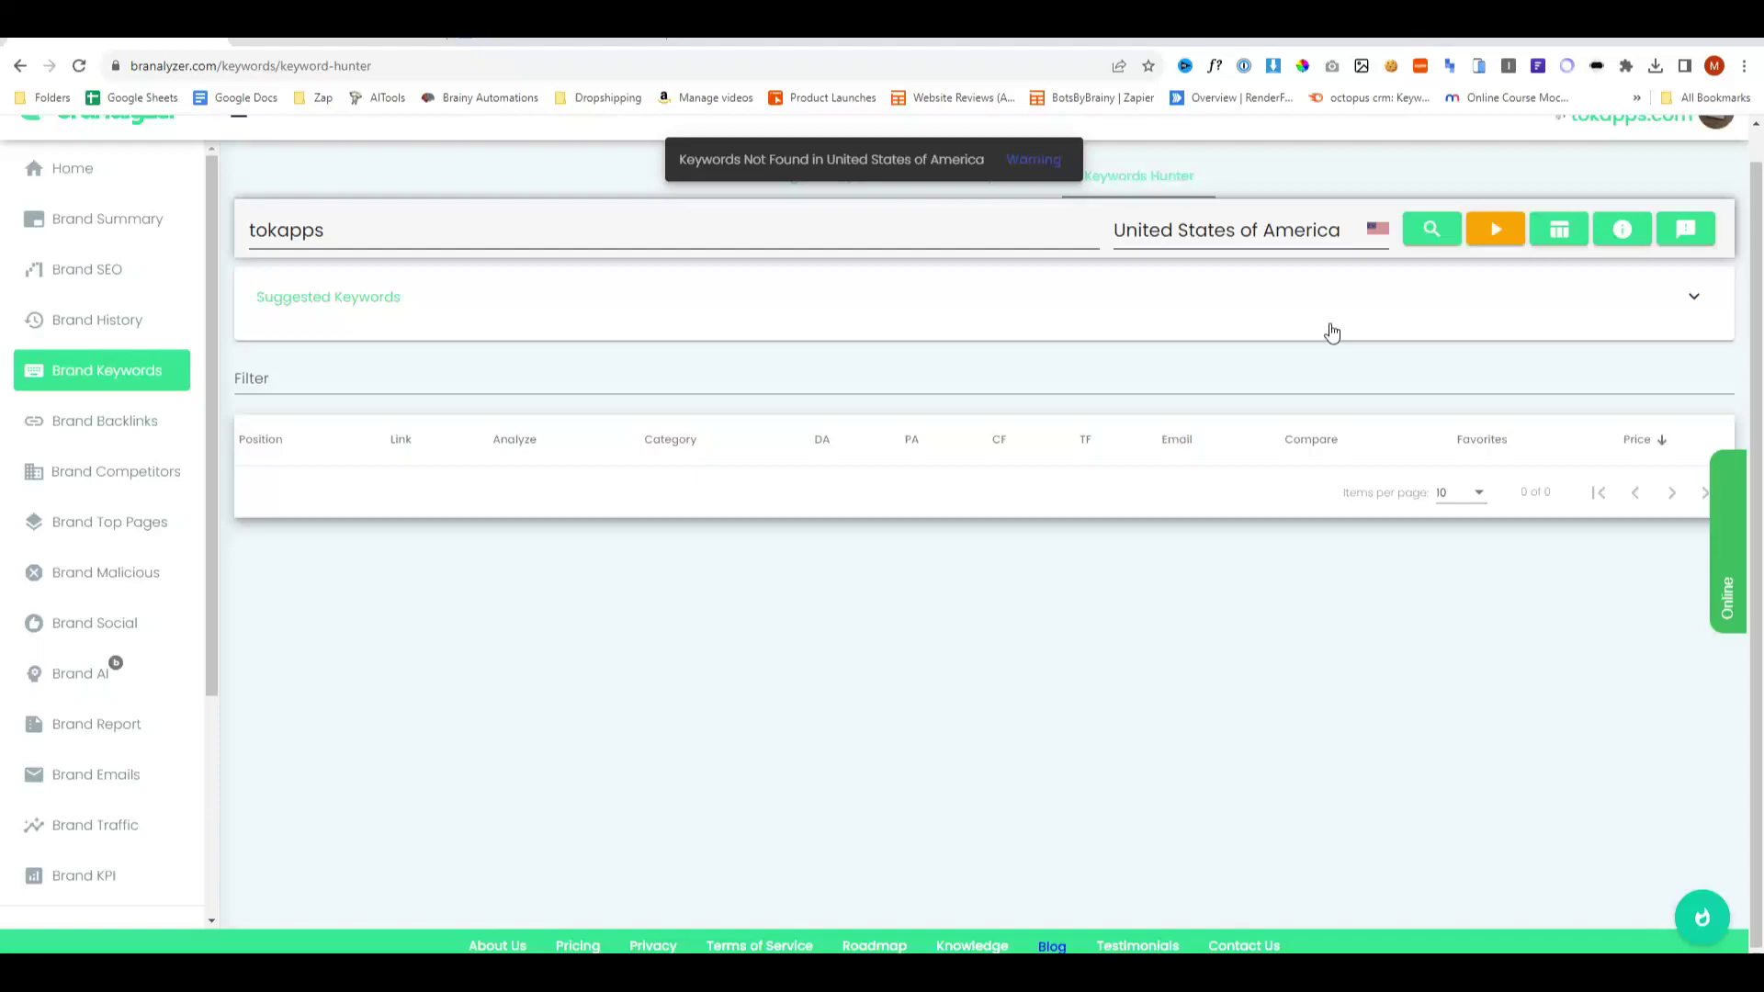
{"action": "left_click", "coordinate": [1498, 228]}
- Filter backlinks to Affinity Free, list exelearning.net's emails and add the first to leads
{"action": "left_click", "coordinate": [66, 406]}
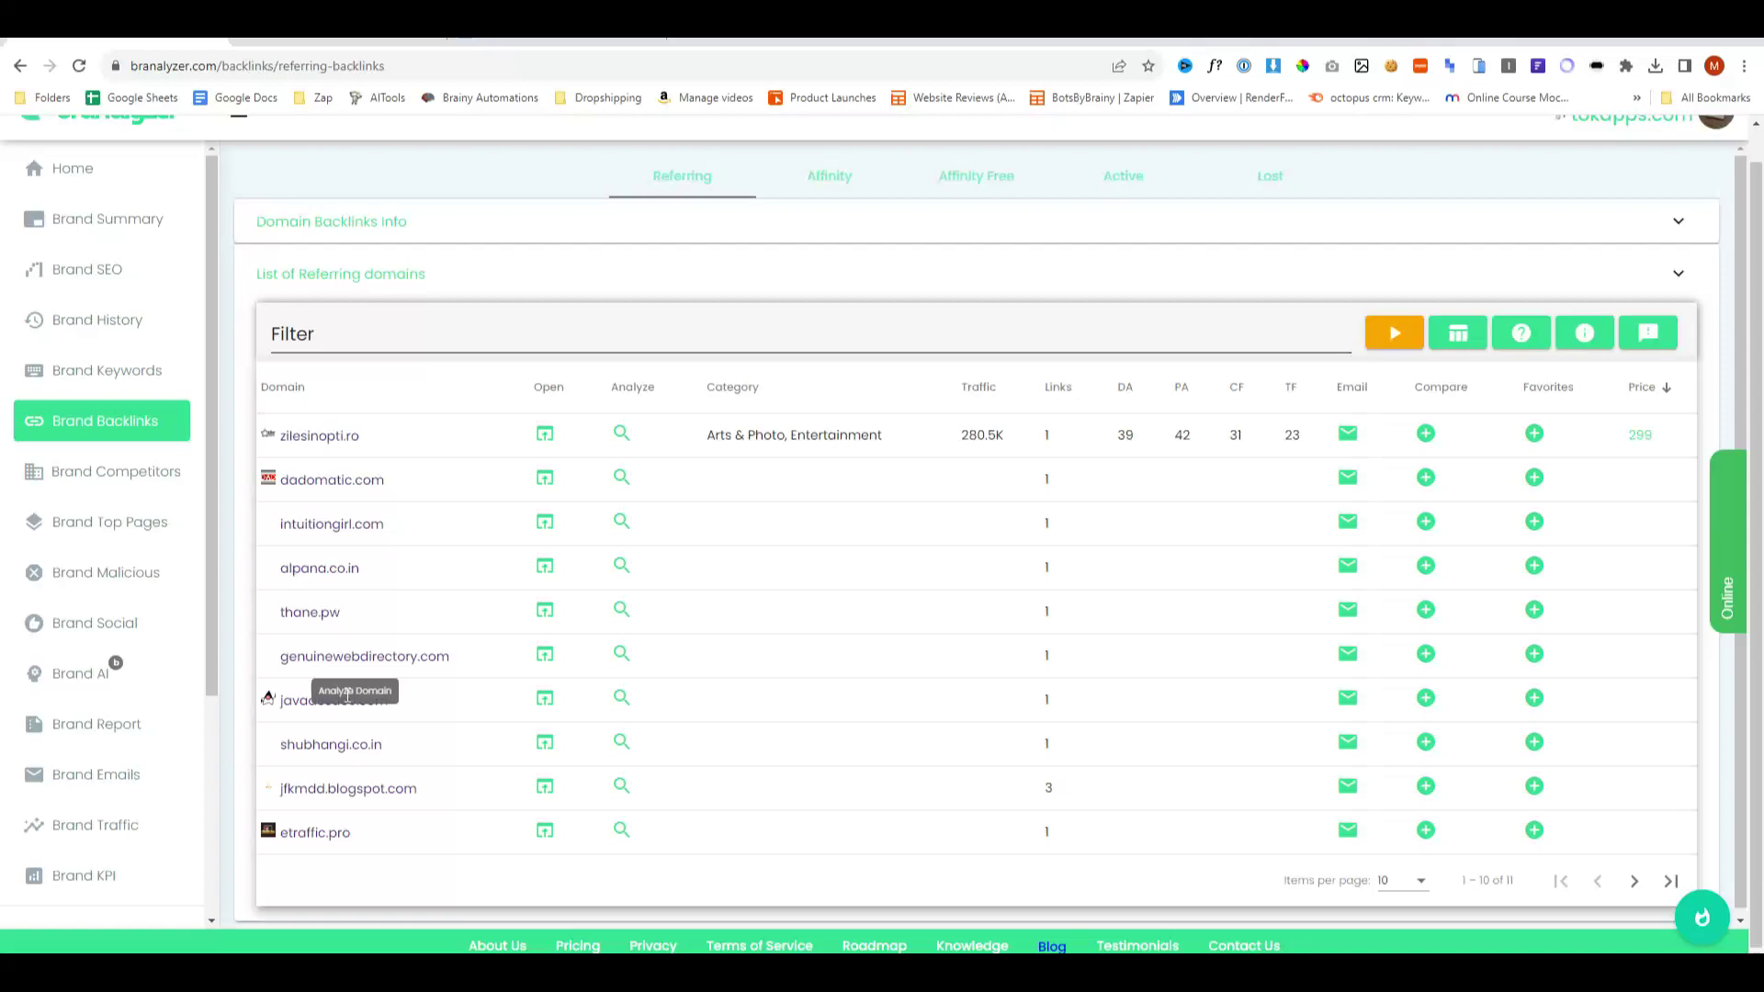
{"action": "left_click", "coordinate": [830, 175]}
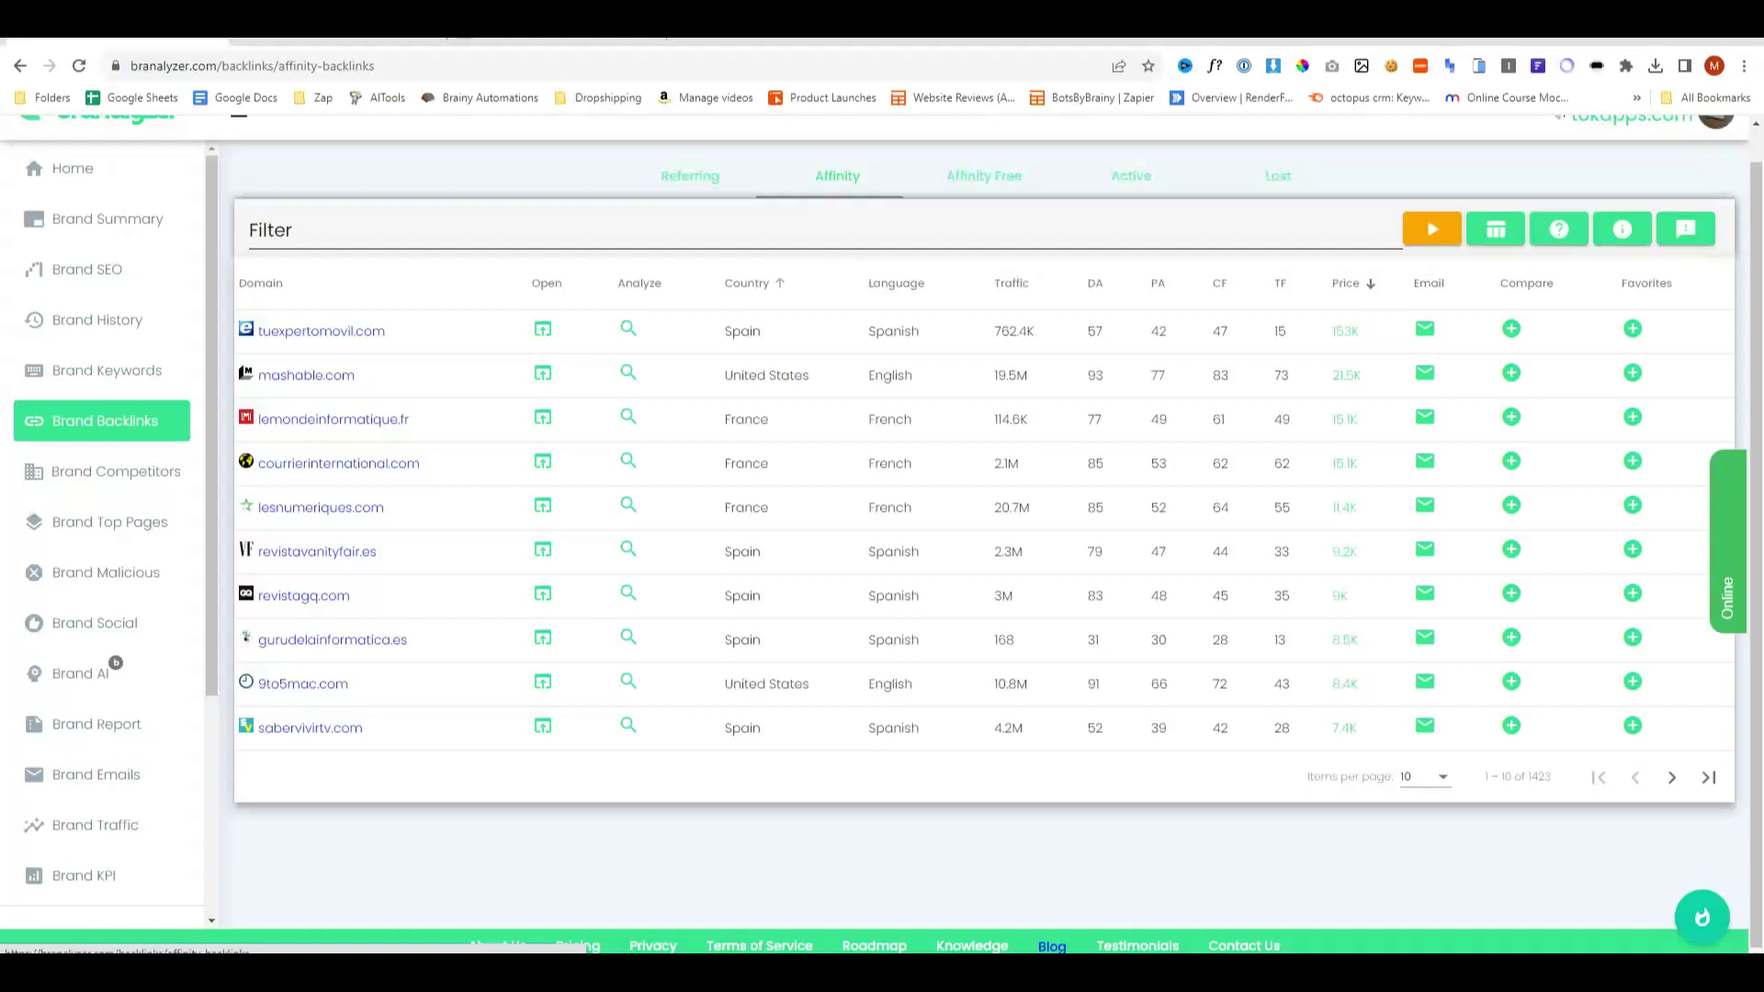
{"action": "left_click", "coordinate": [1000, 182]}
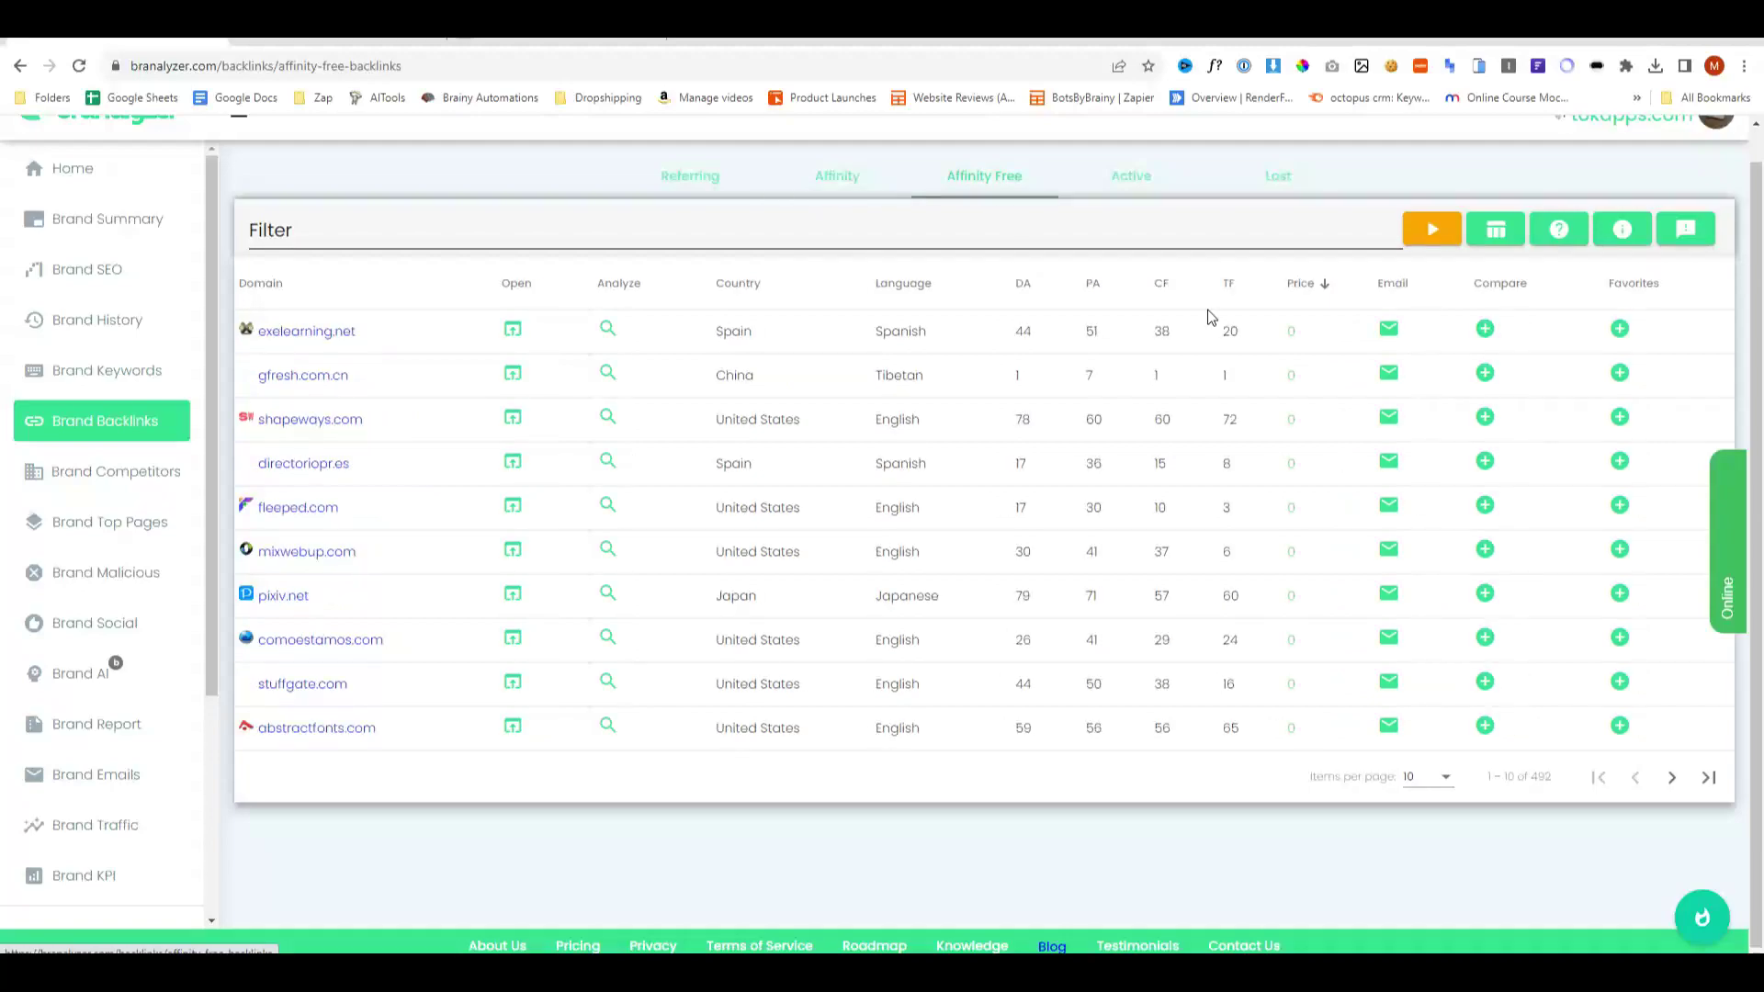
{"action": "left_click", "coordinate": [1388, 340]}
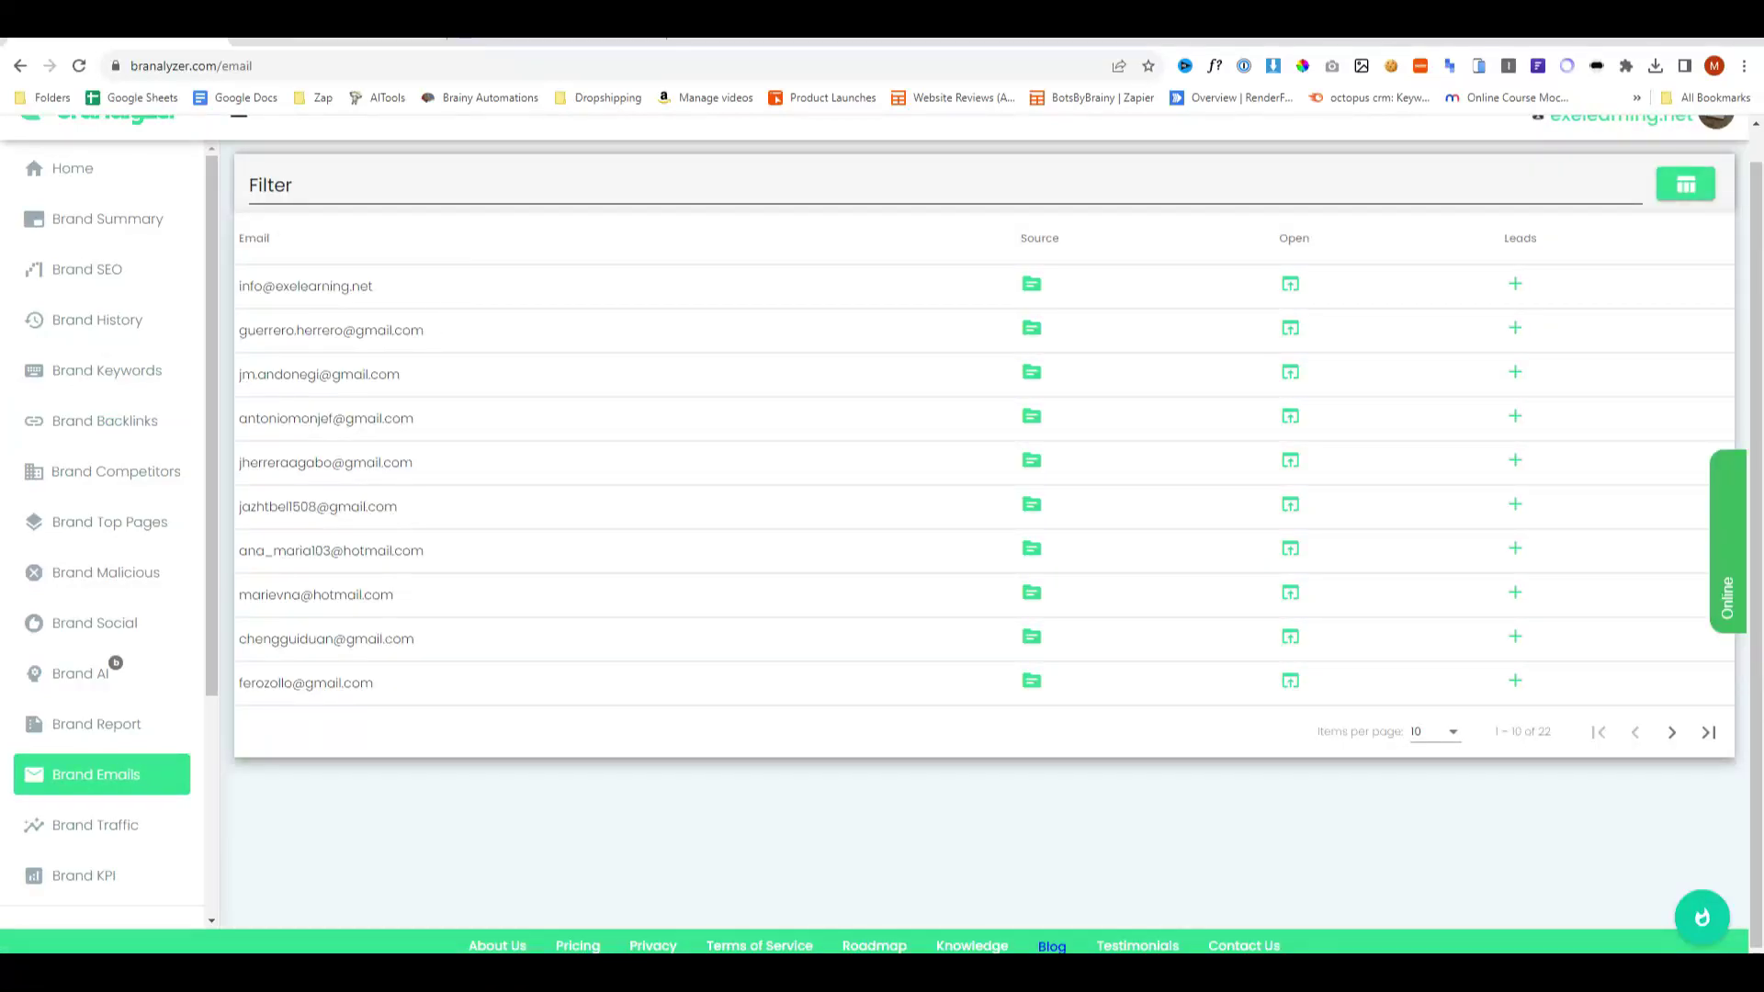
{"action": "scroll", "coordinate": [386, 647], "scroll_direction": "up", "scroll_amount": 1}
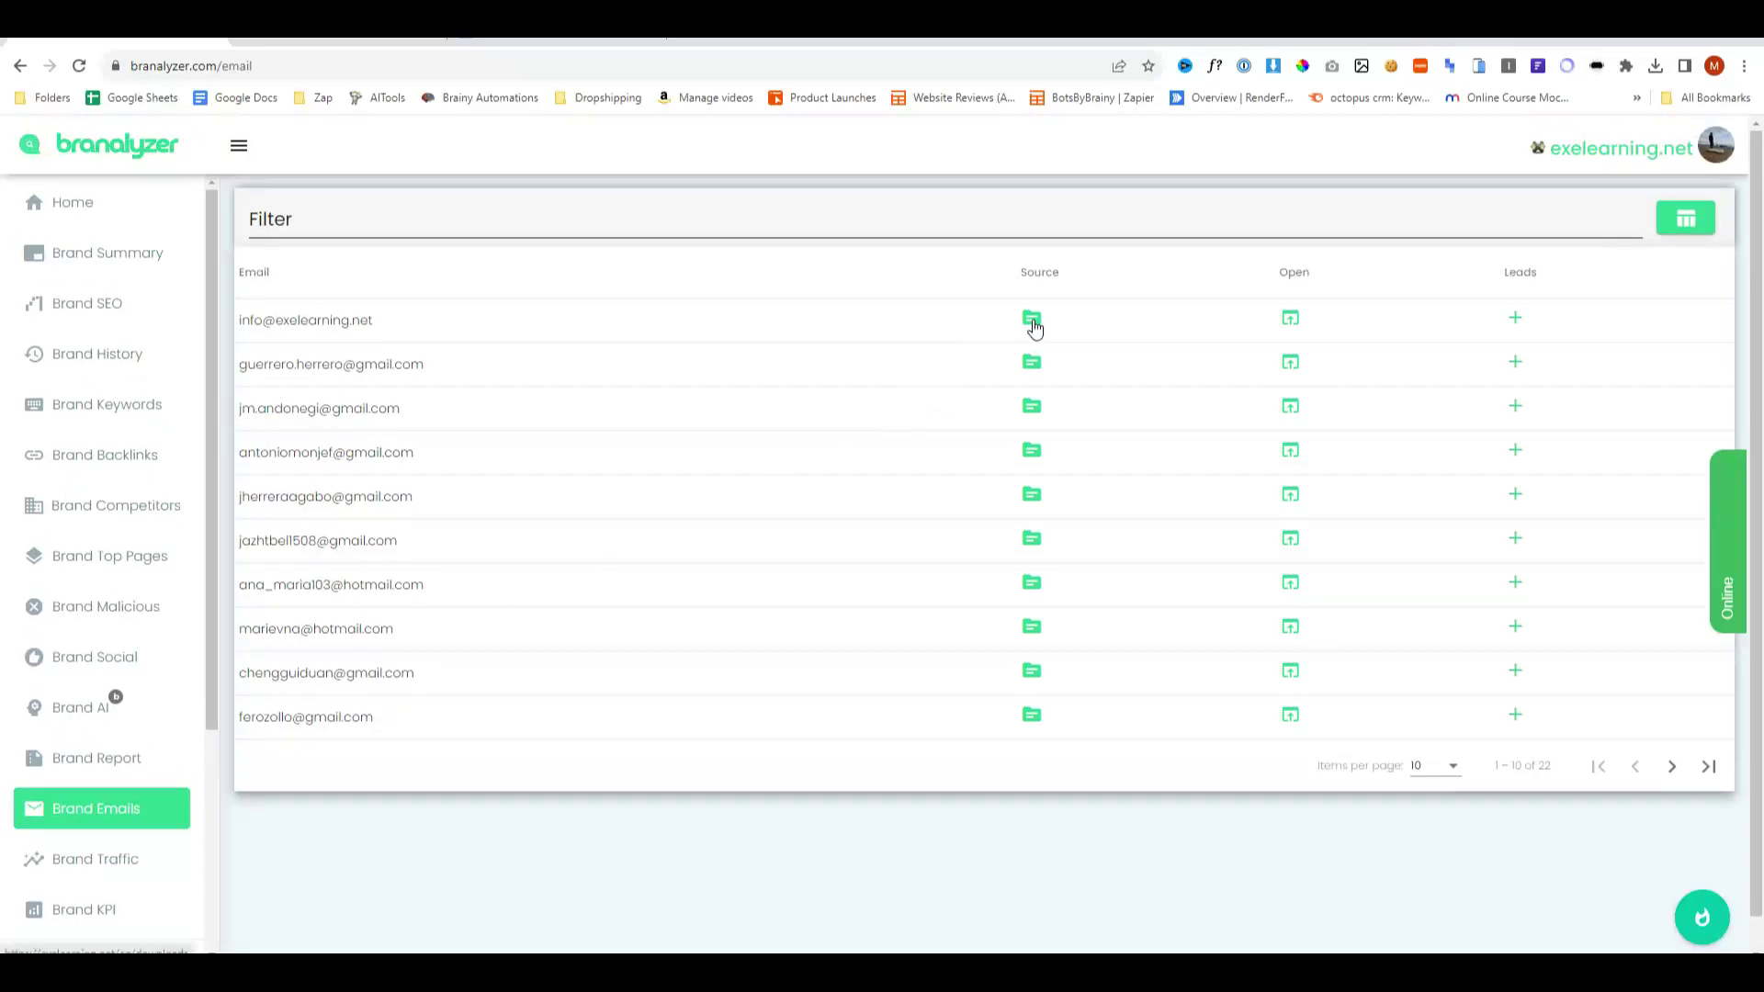
{"action": "left_click", "coordinate": [1516, 322]}
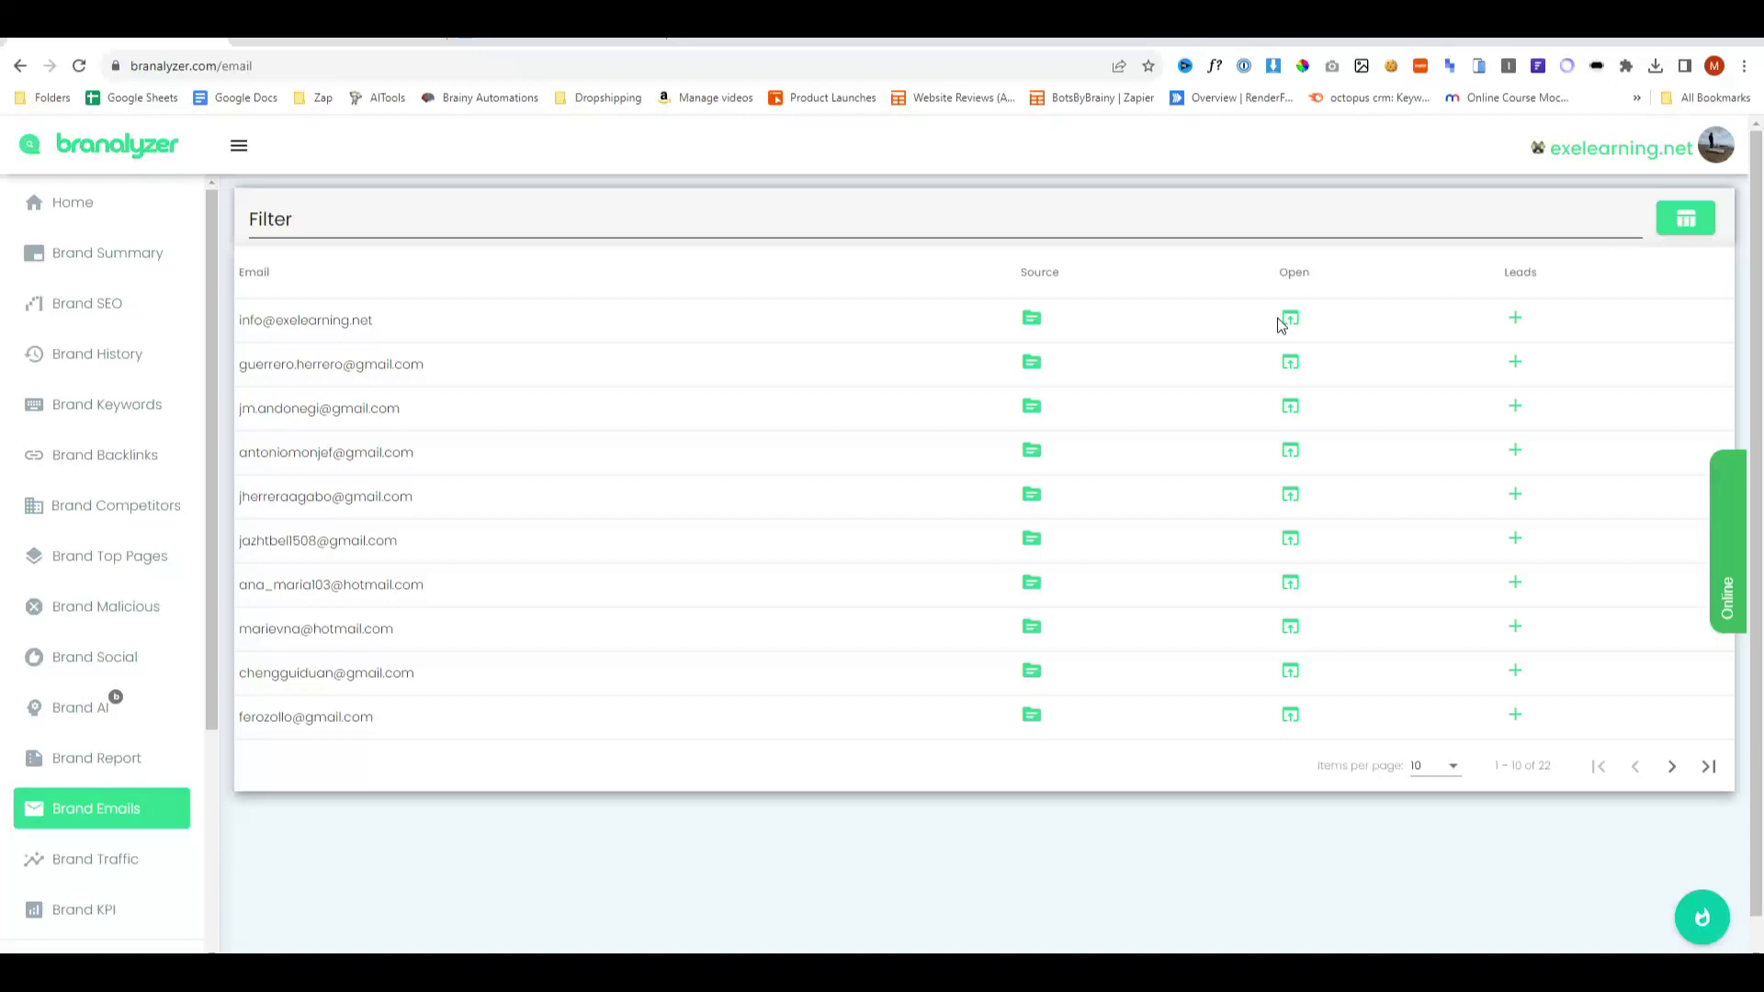
{"action": "key", "text": "alt+Left"}
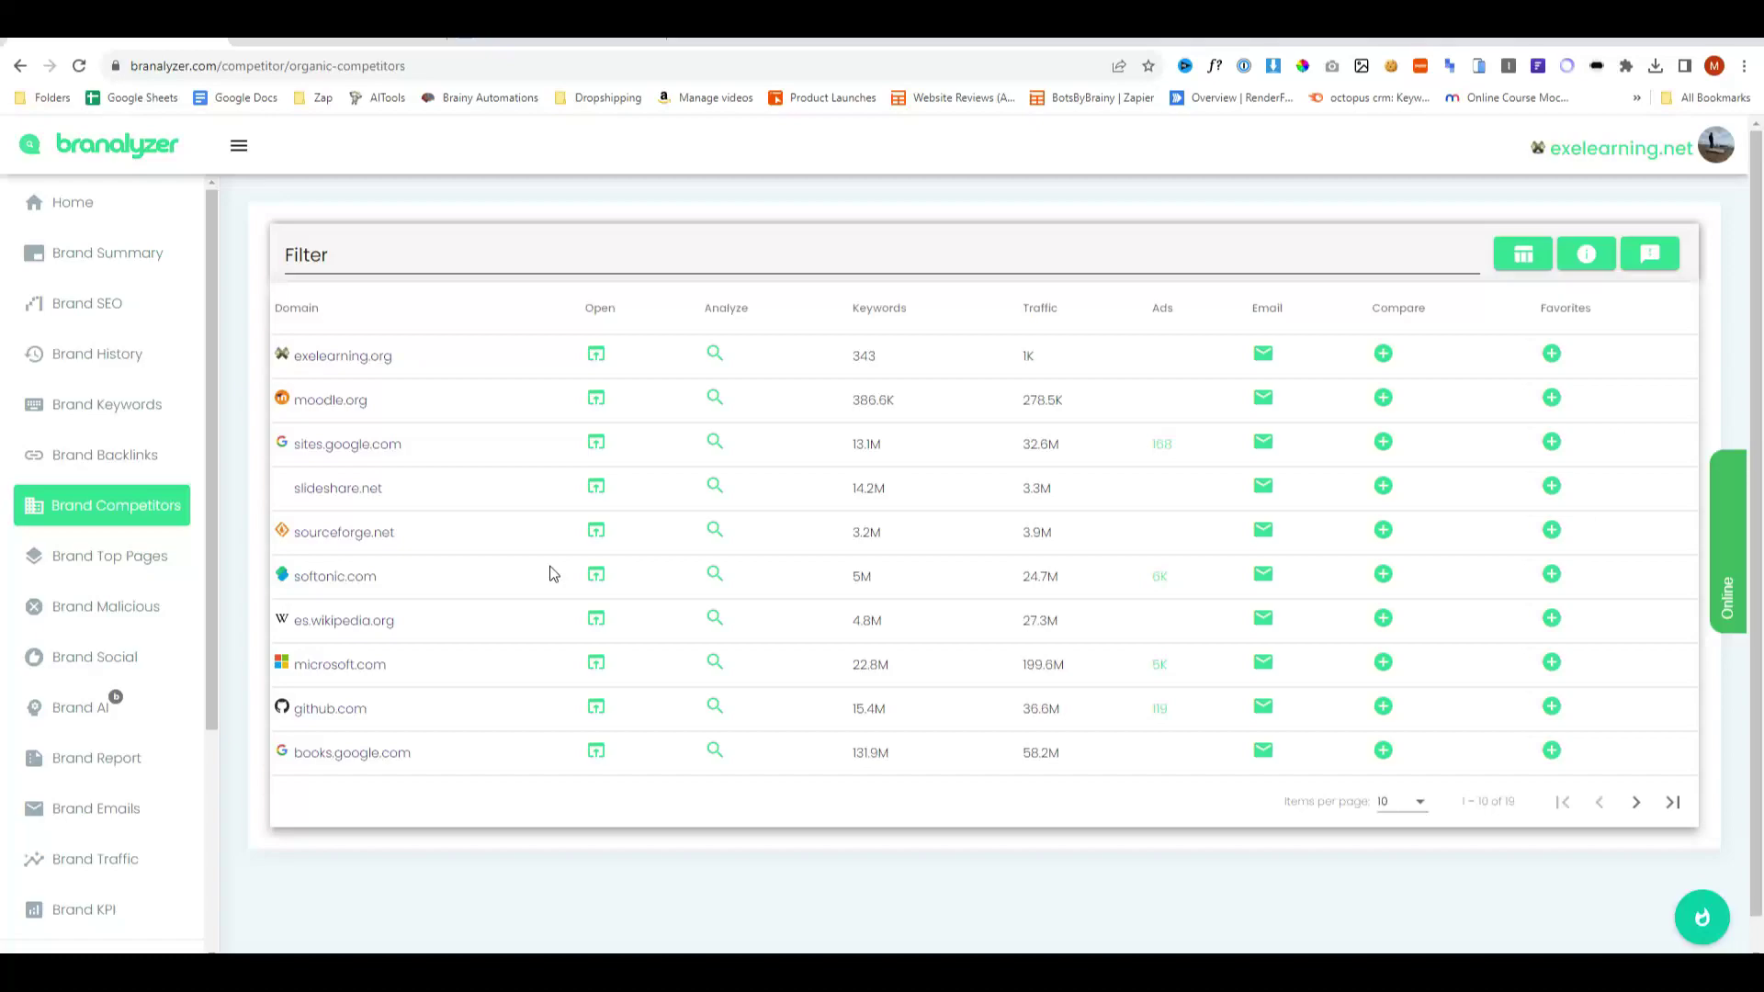
{"action": "double_click", "coordinate": [393, 663]}
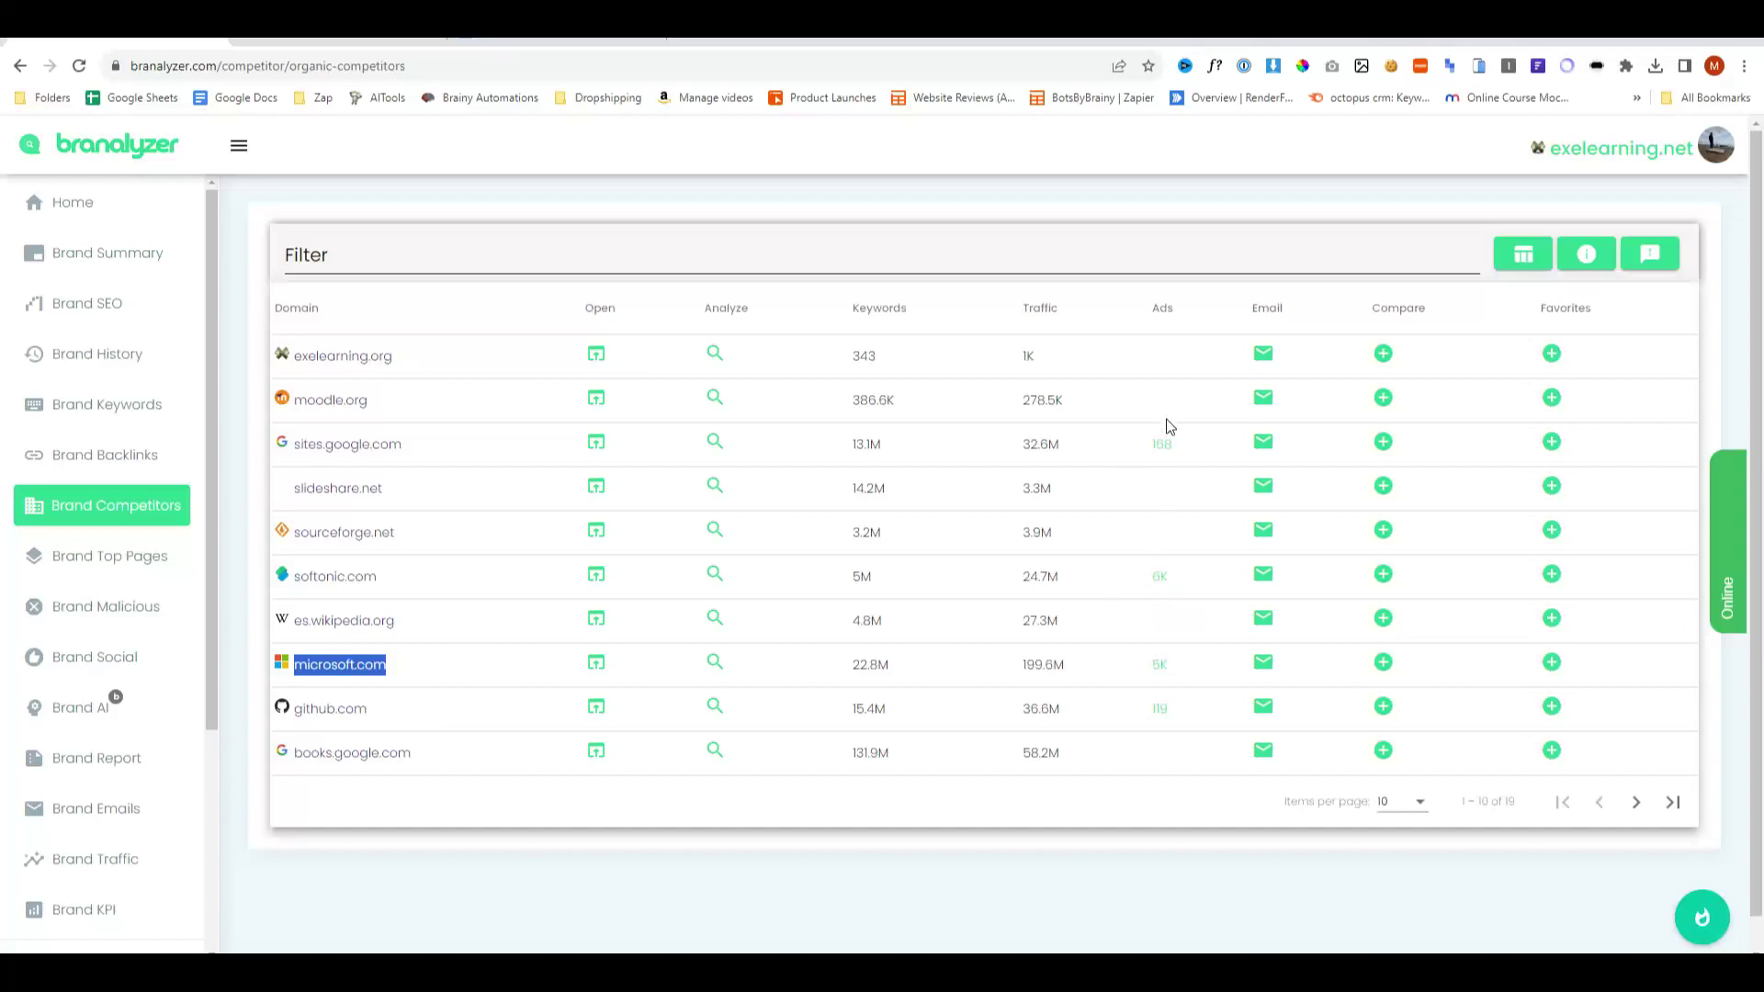
{"action": "left_click", "coordinate": [1171, 542]}
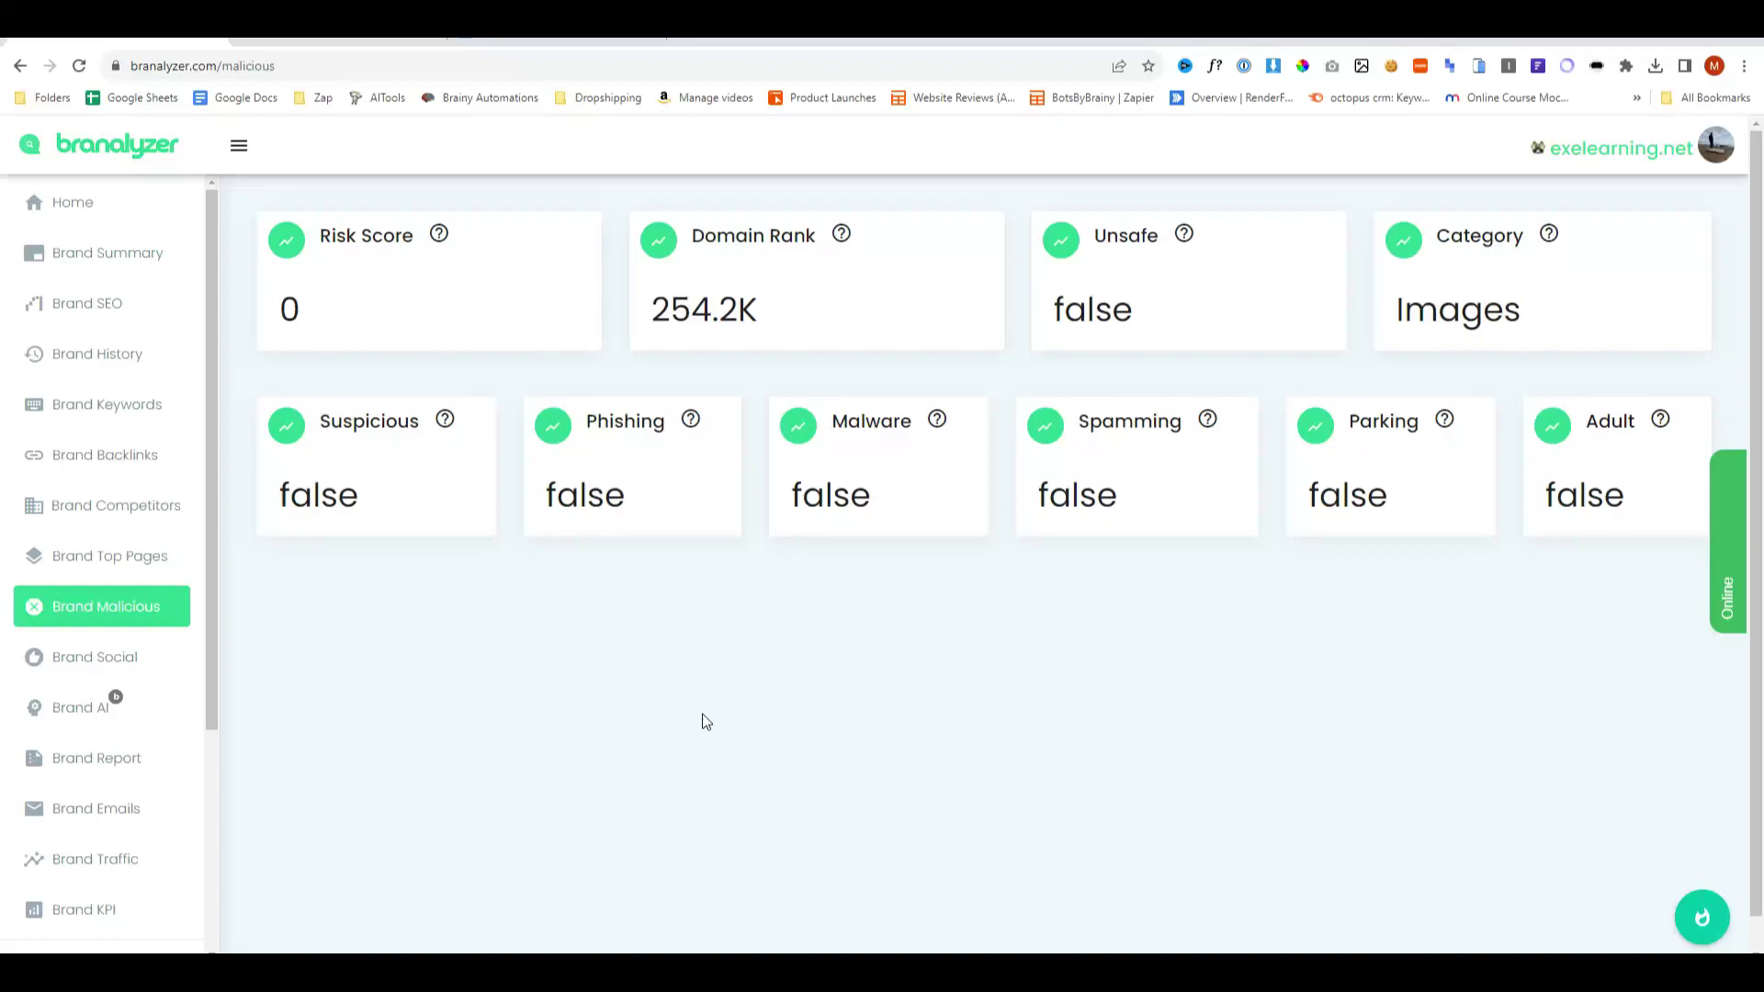
- Open Brand AI and scroll through the Public Brand AI Prompts
{"action": "left_click", "coordinate": [81, 707]}
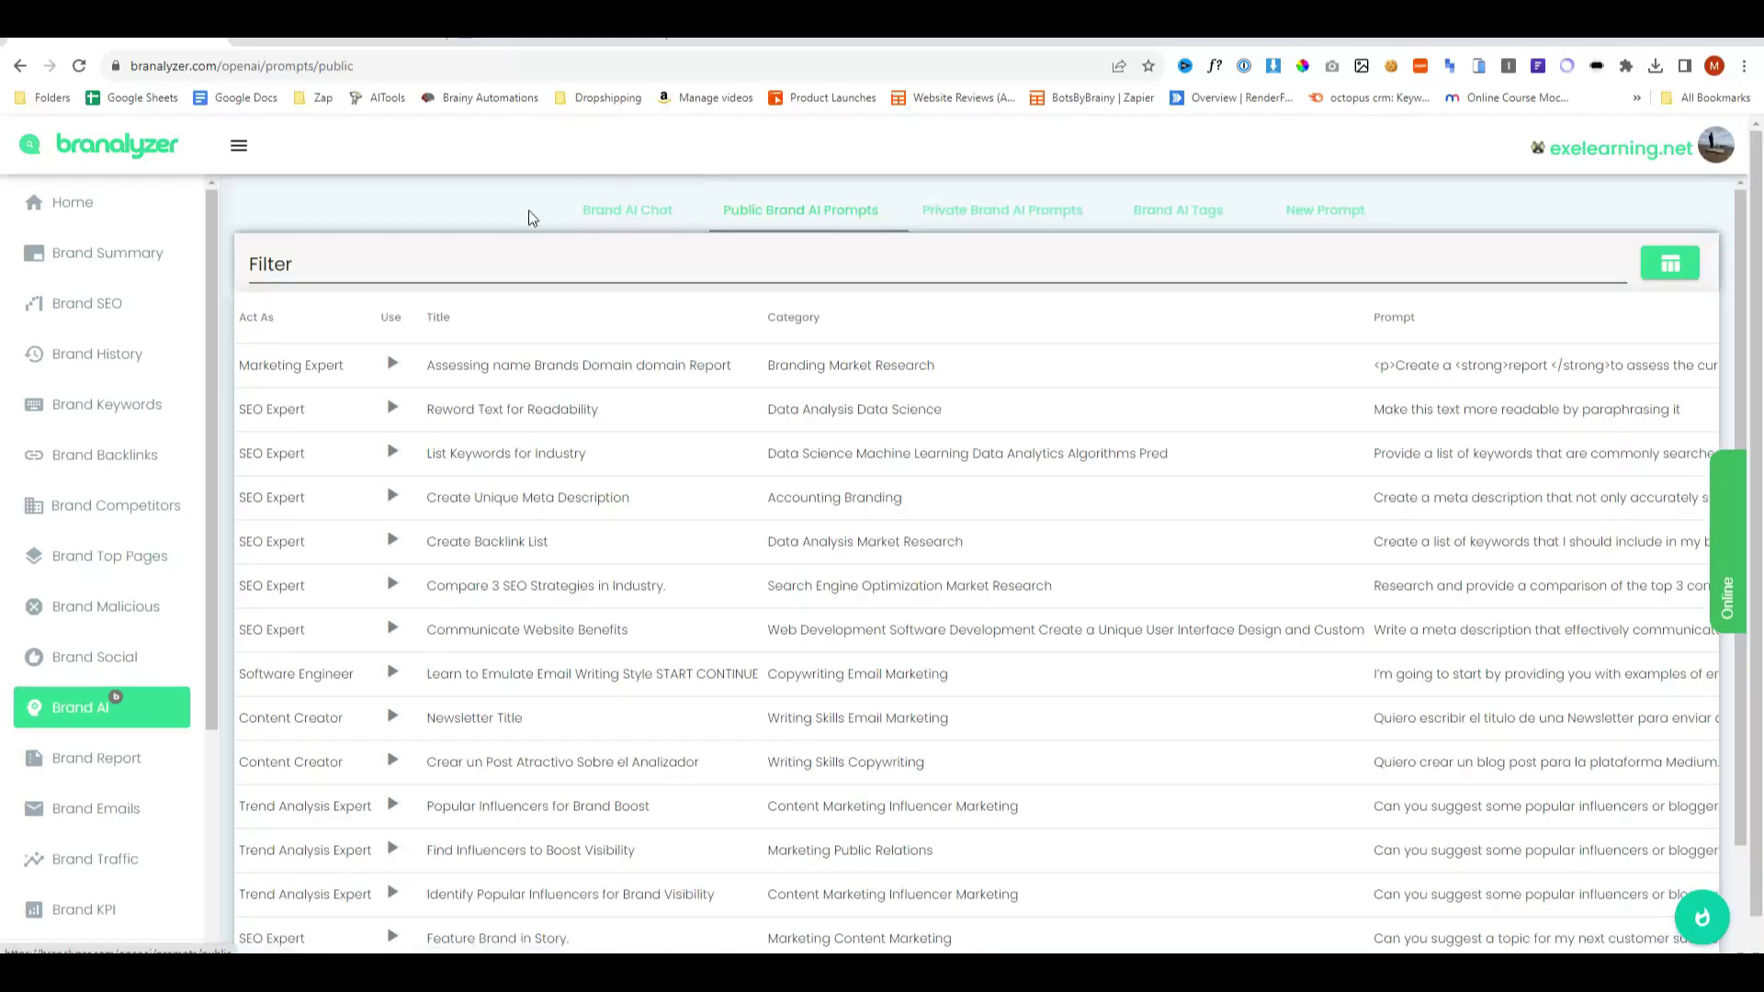
{"action": "scroll", "coordinate": [514, 459], "scroll_direction": "down", "scroll_amount": 1}
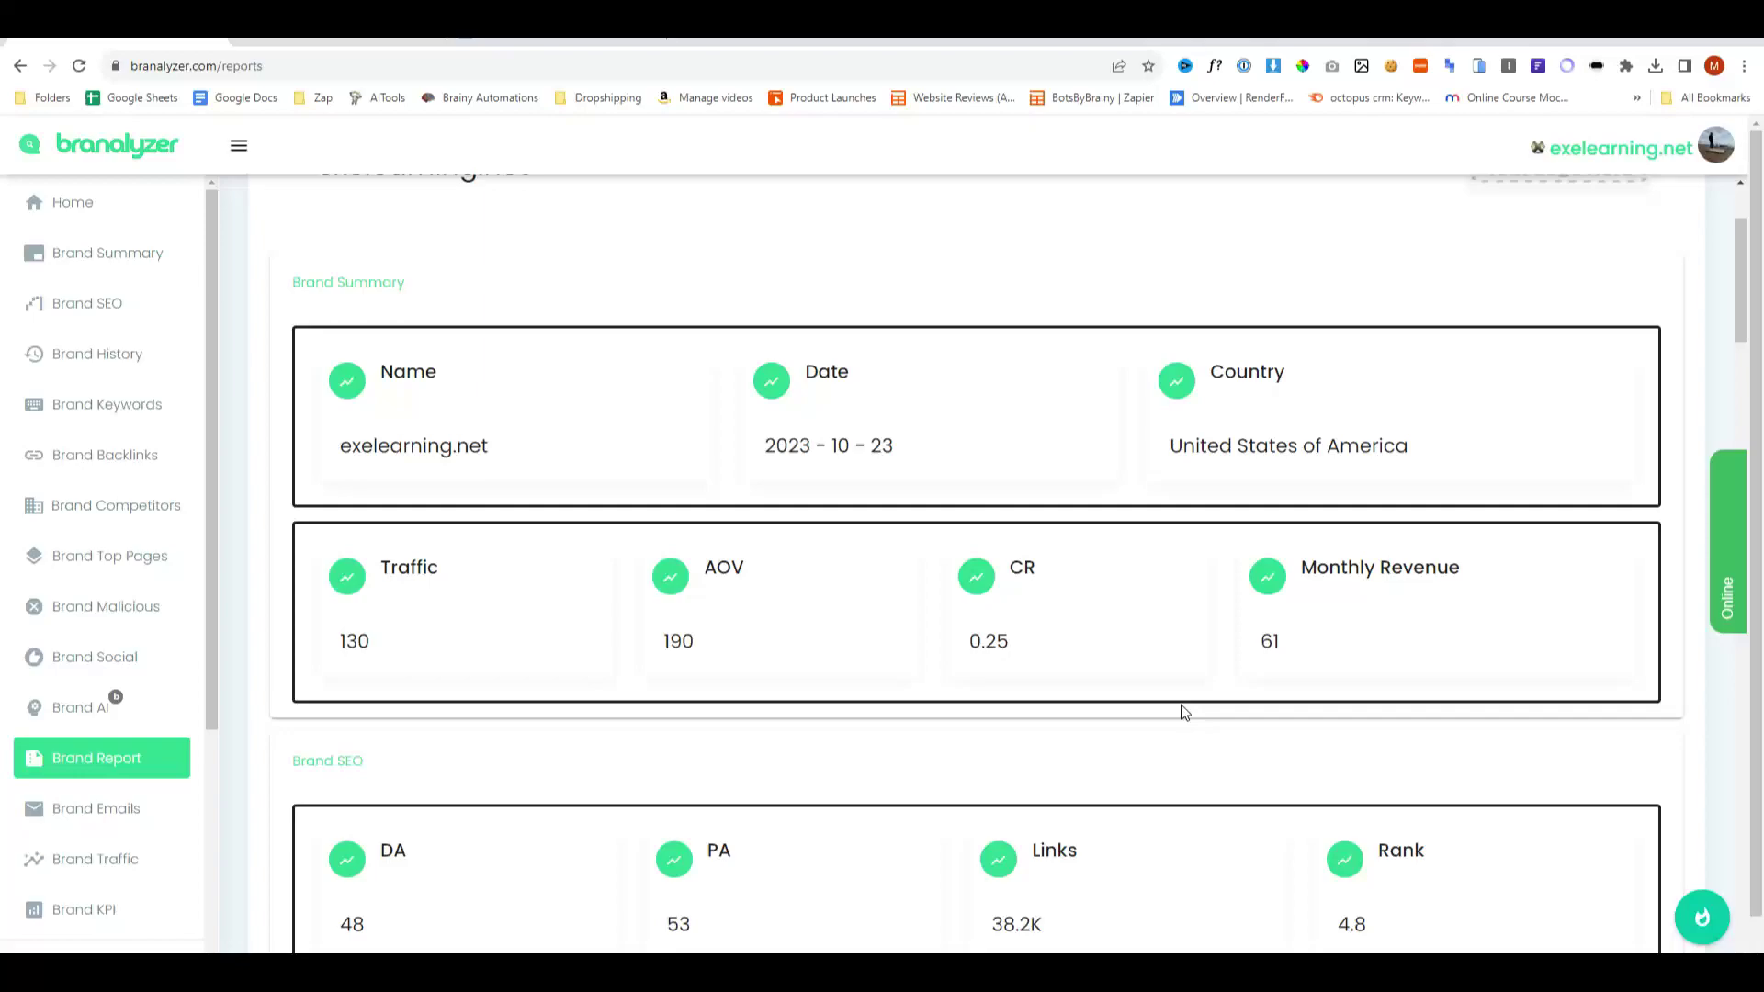
- Scroll through every section of the exelearning.net Brand Report
{"action": "scroll", "coordinate": [1185, 713], "scroll_direction": "down", "scroll_amount": 10}
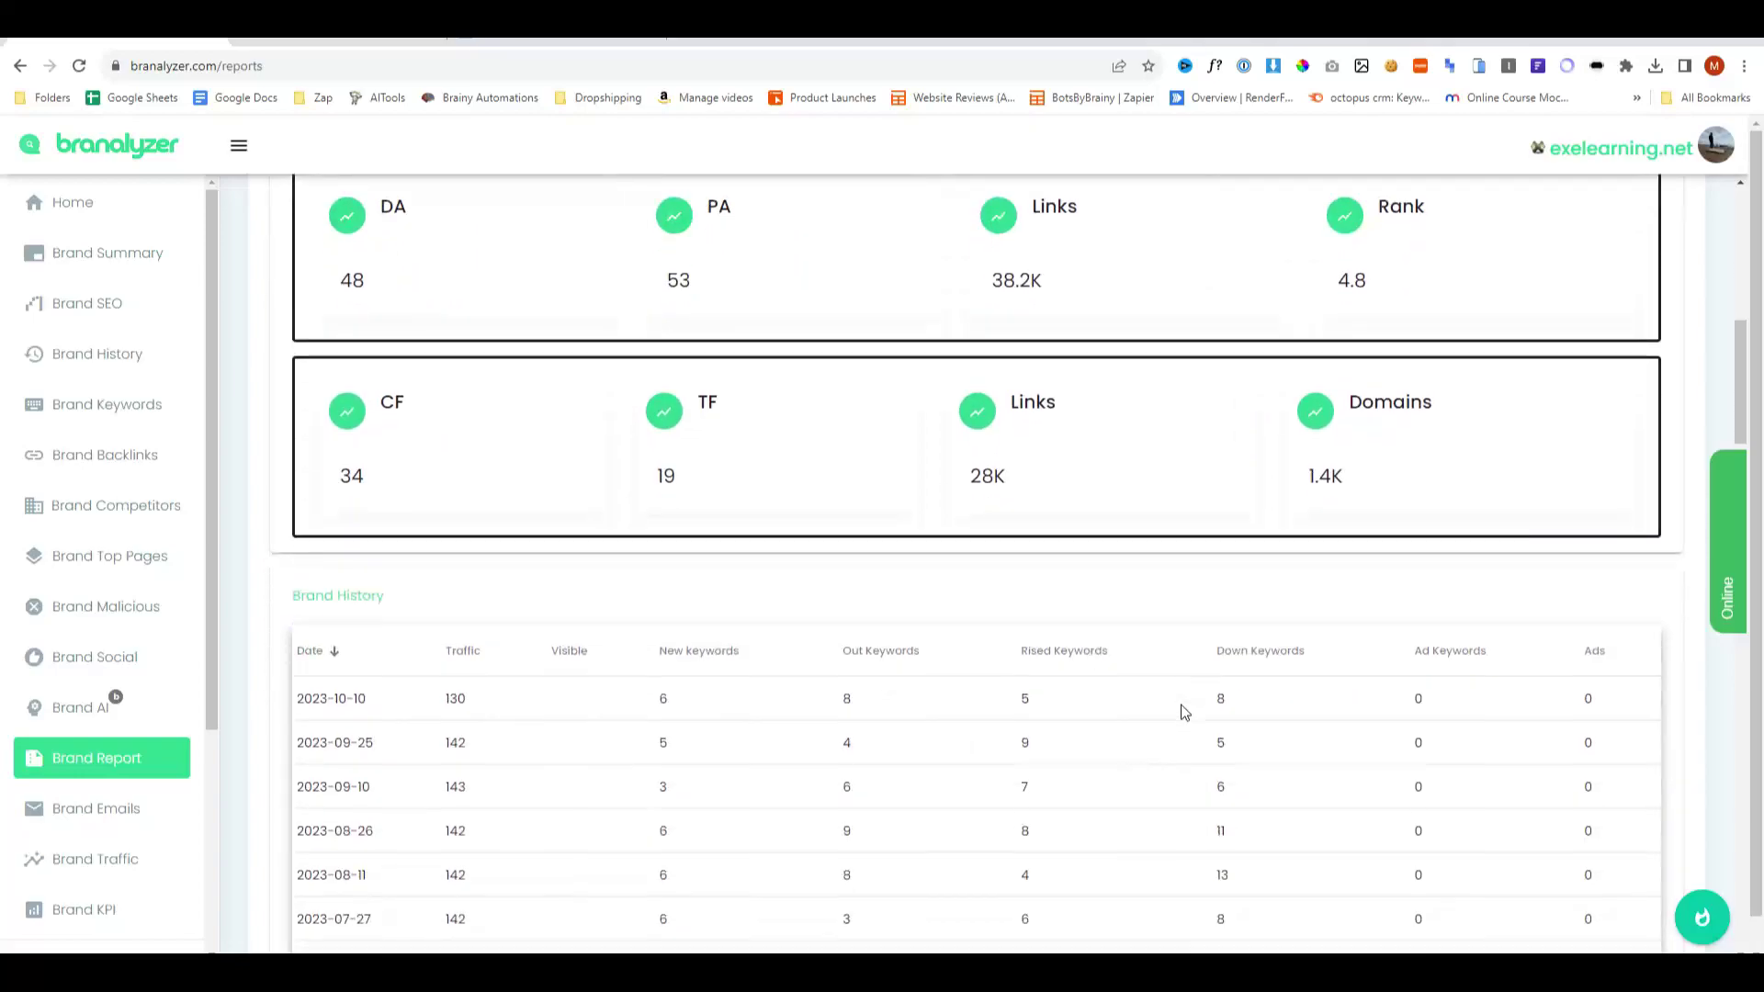
{"action": "scroll", "coordinate": [1185, 713], "scroll_direction": "up", "scroll_amount": 15}
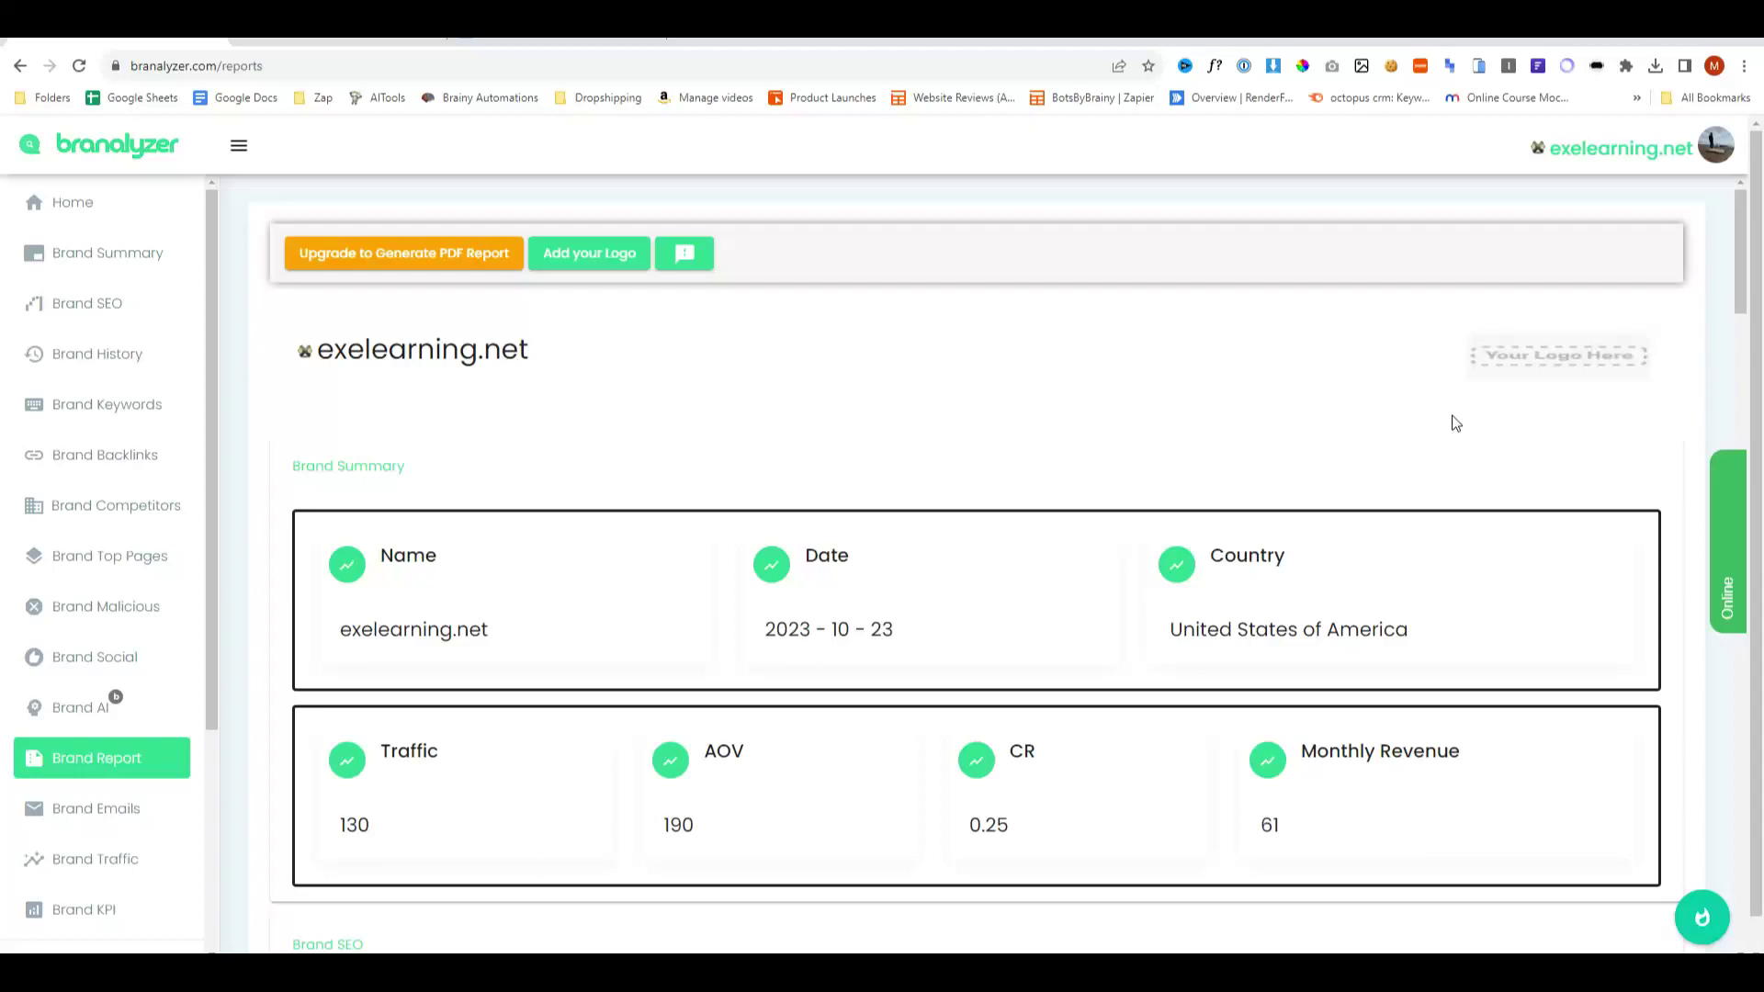
{"action": "scroll", "coordinate": [1456, 423], "scroll_direction": "down", "scroll_amount": 15}
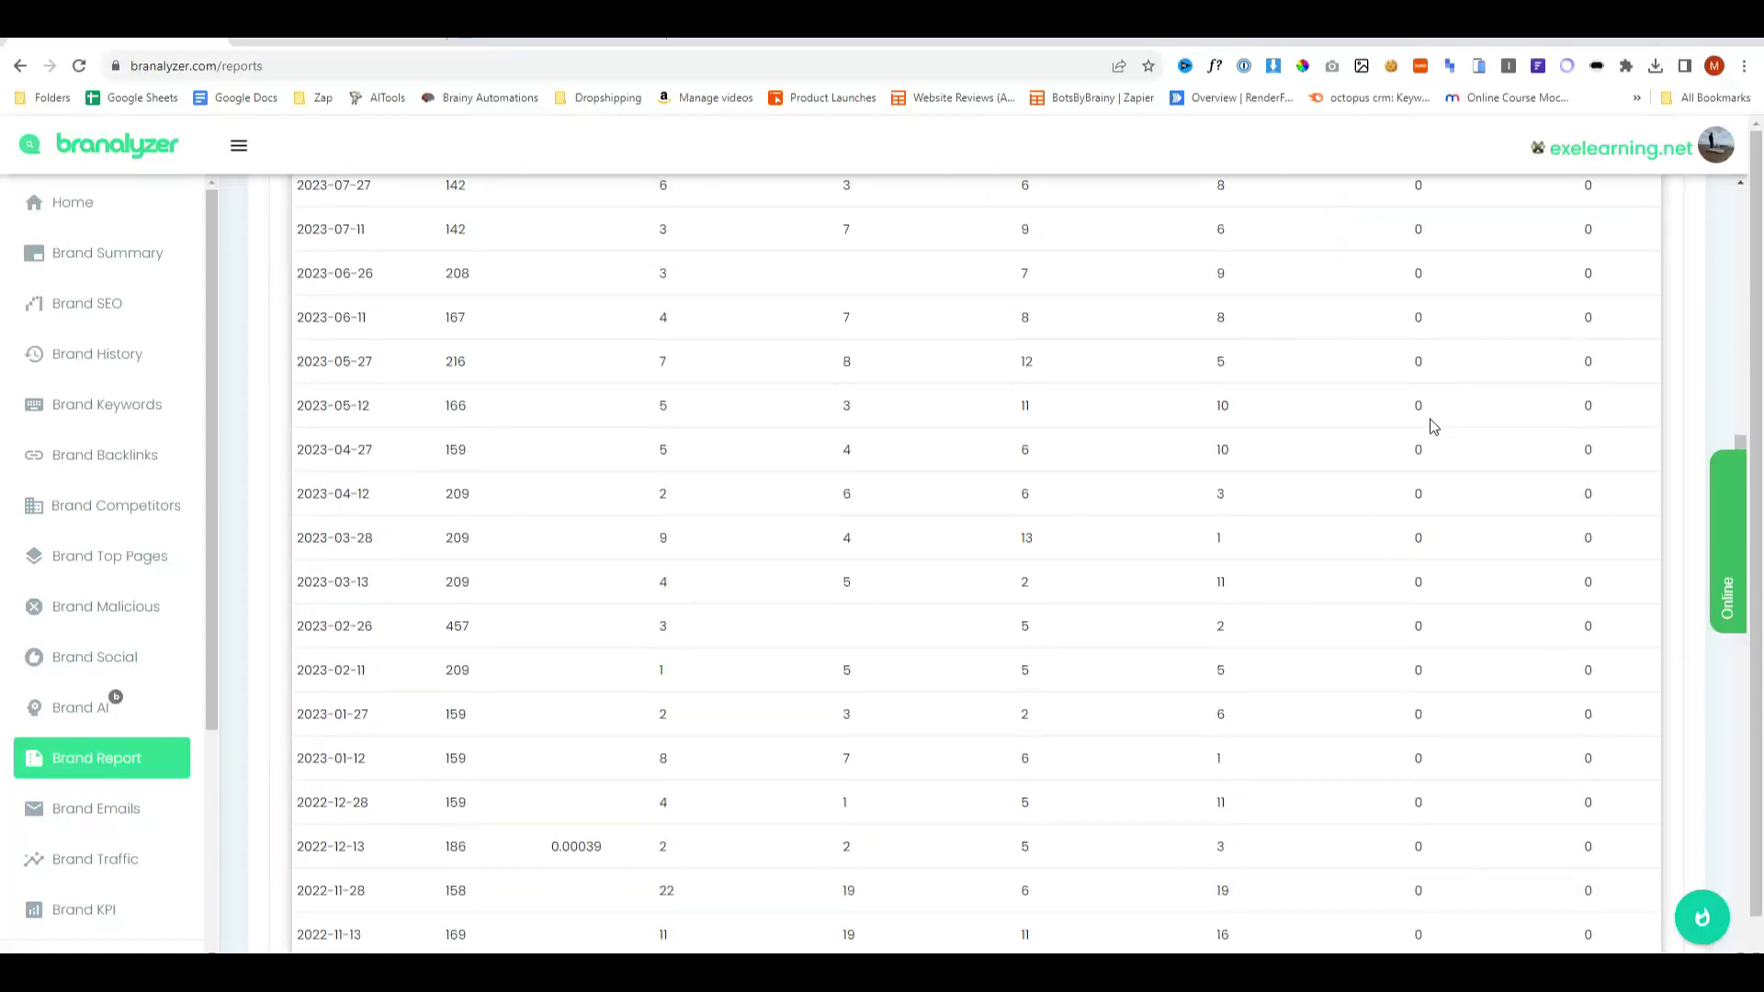
{"action": "scroll", "coordinate": [1433, 427], "scroll_direction": "down", "scroll_amount": 10}
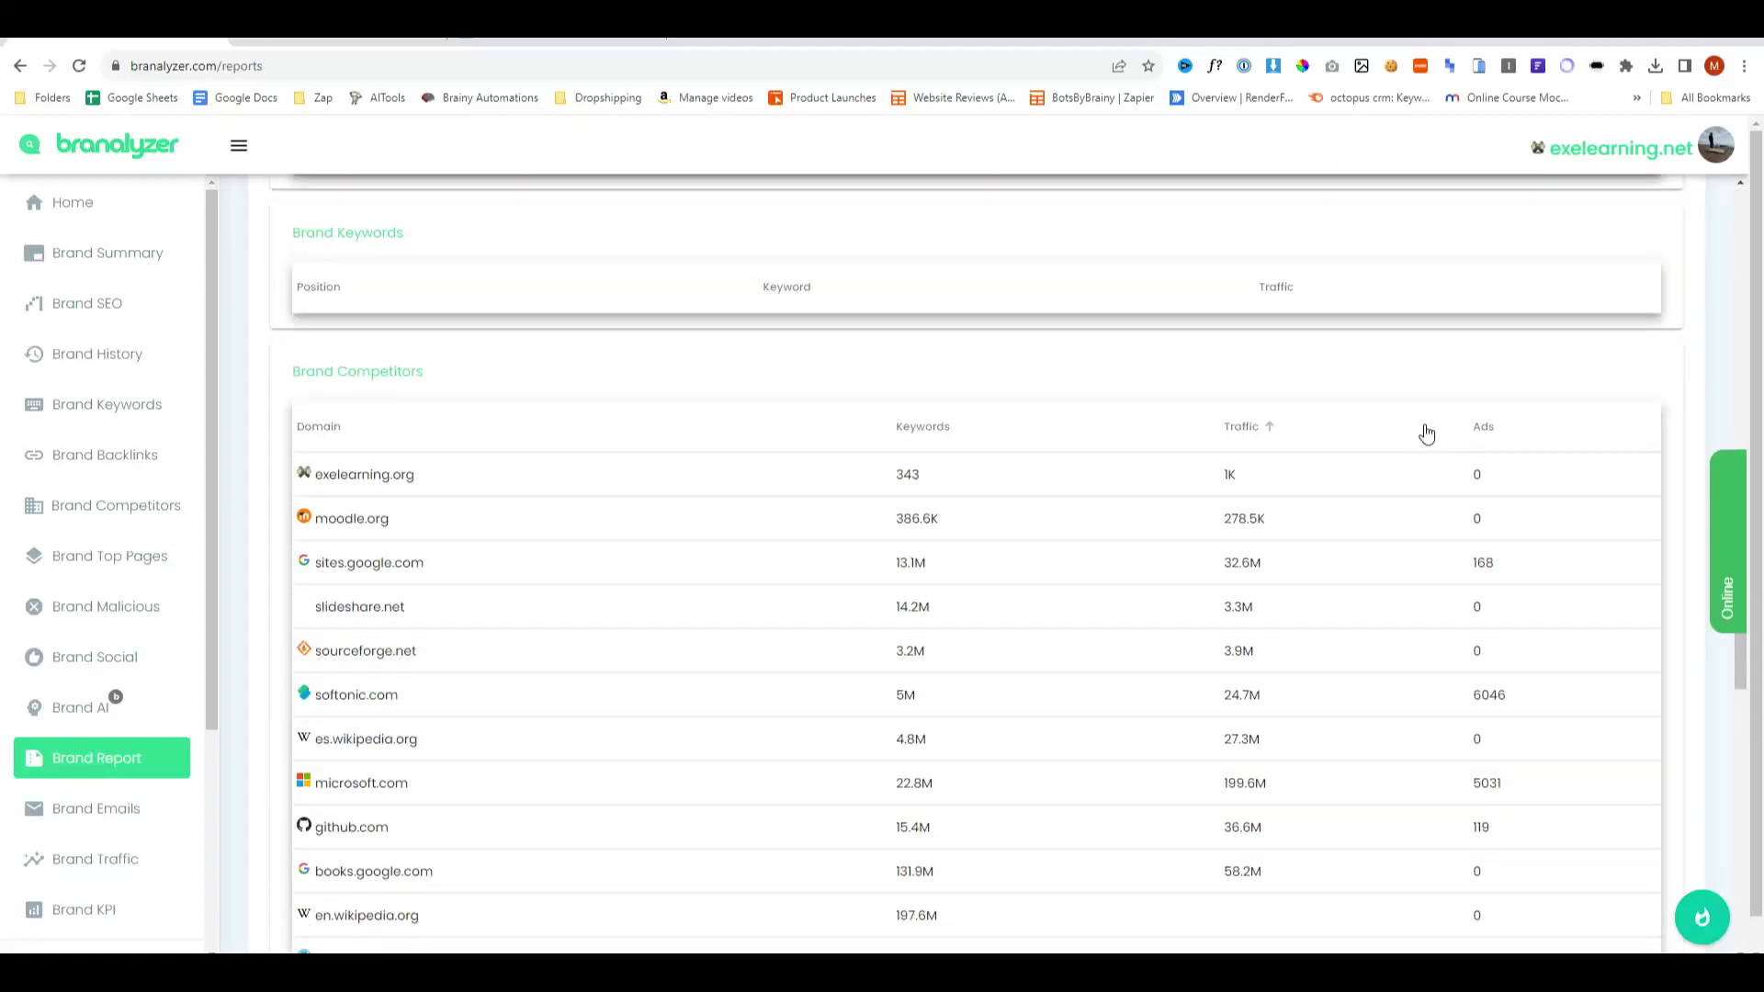
{"action": "scroll", "coordinate": [1426, 433], "scroll_direction": "down", "scroll_amount": 6}
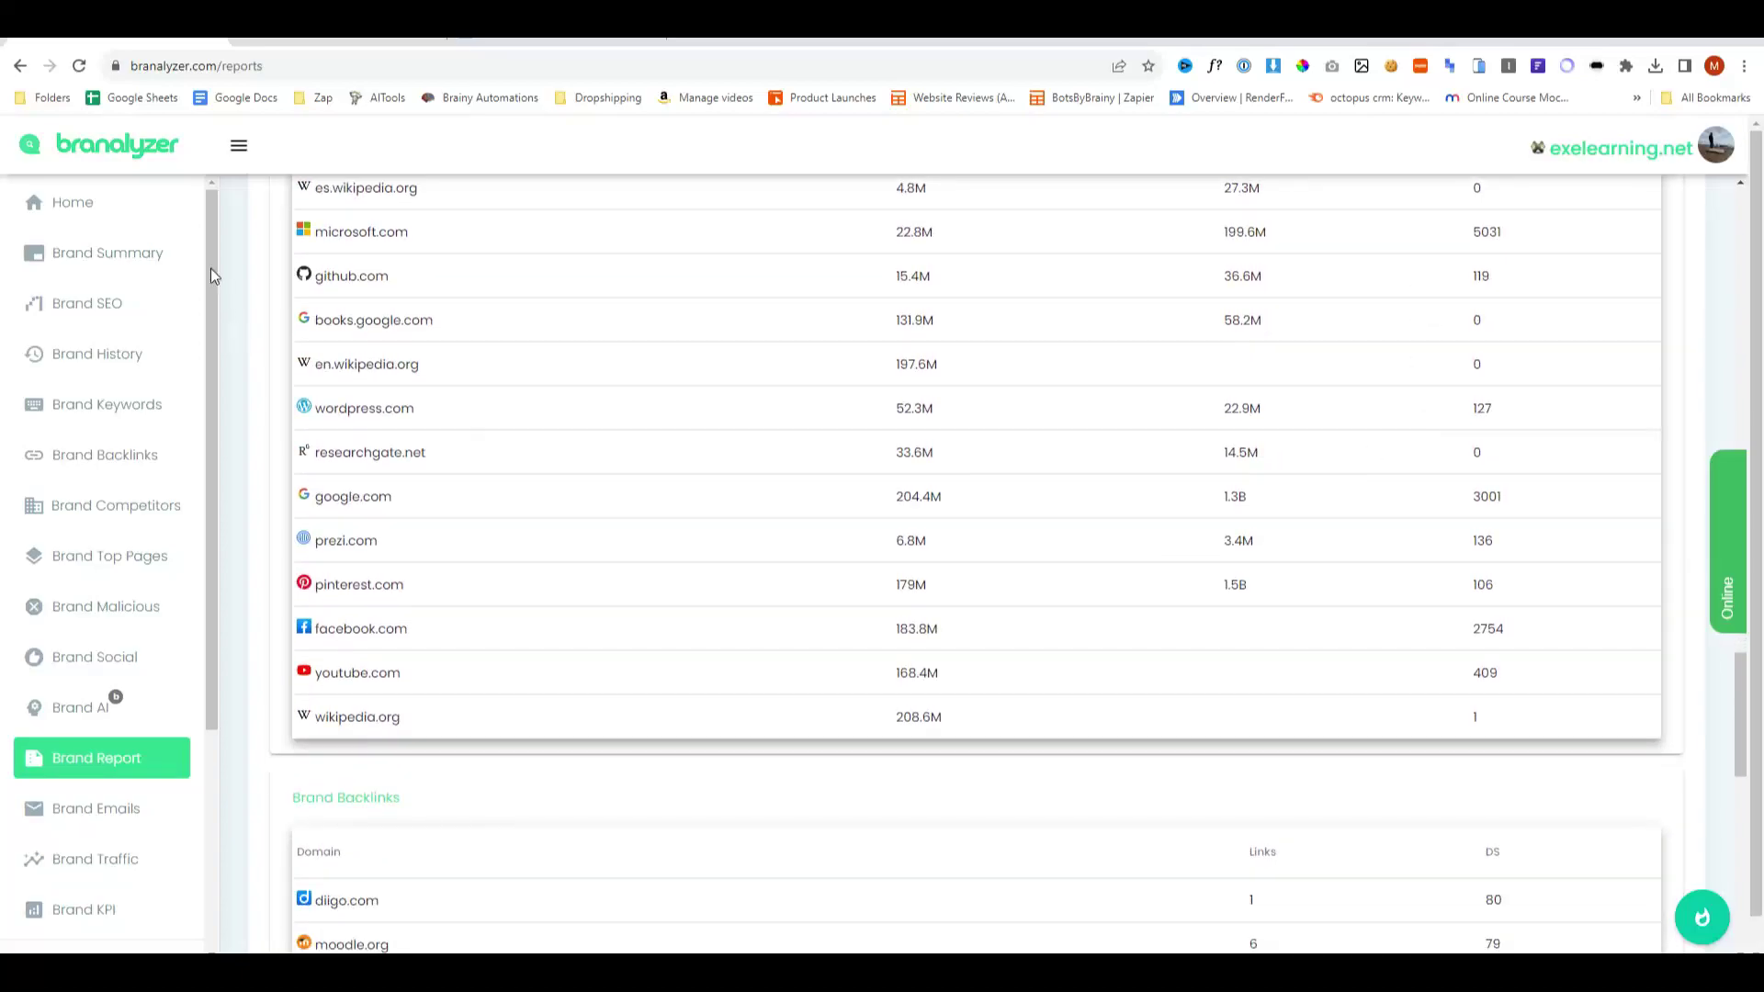
{"action": "scroll", "coordinate": [854, 689], "scroll_direction": "down", "scroll_amount": 5}
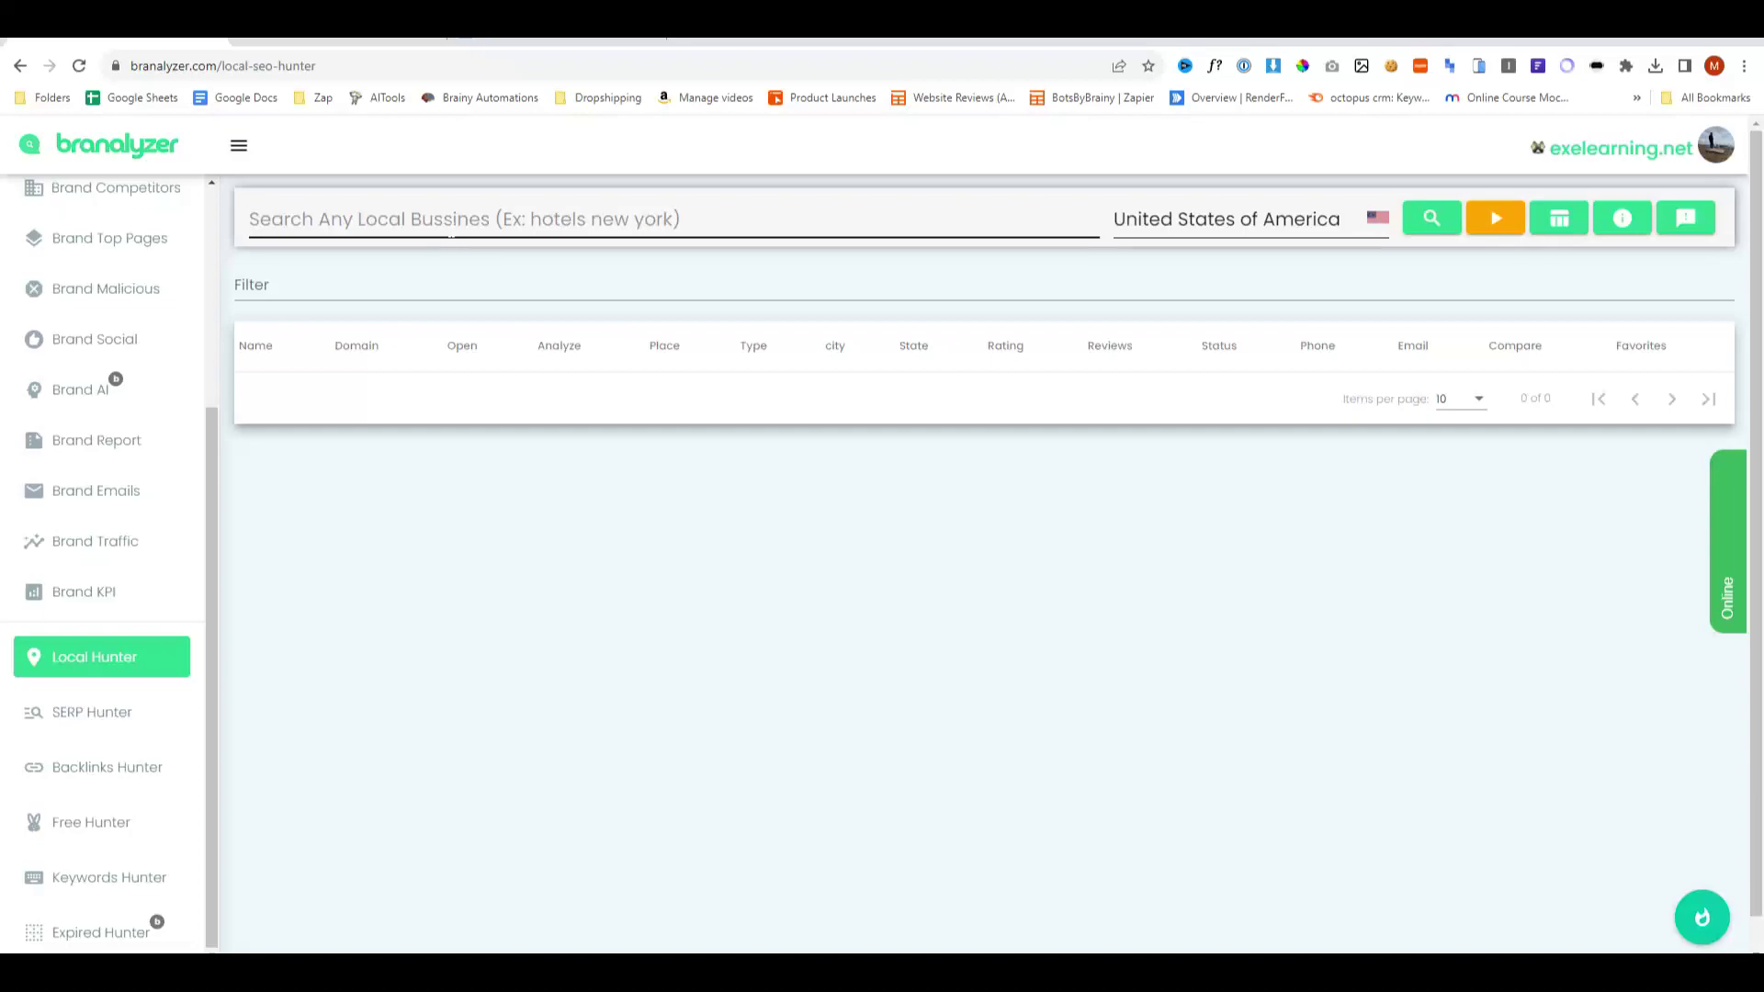
- Search Local Hunter for 'hotels manchester' with United Kingdom as the country
{"action": "left_click", "coordinate": [451, 236]}
{"action": "type", "text": "hotels manchester"}
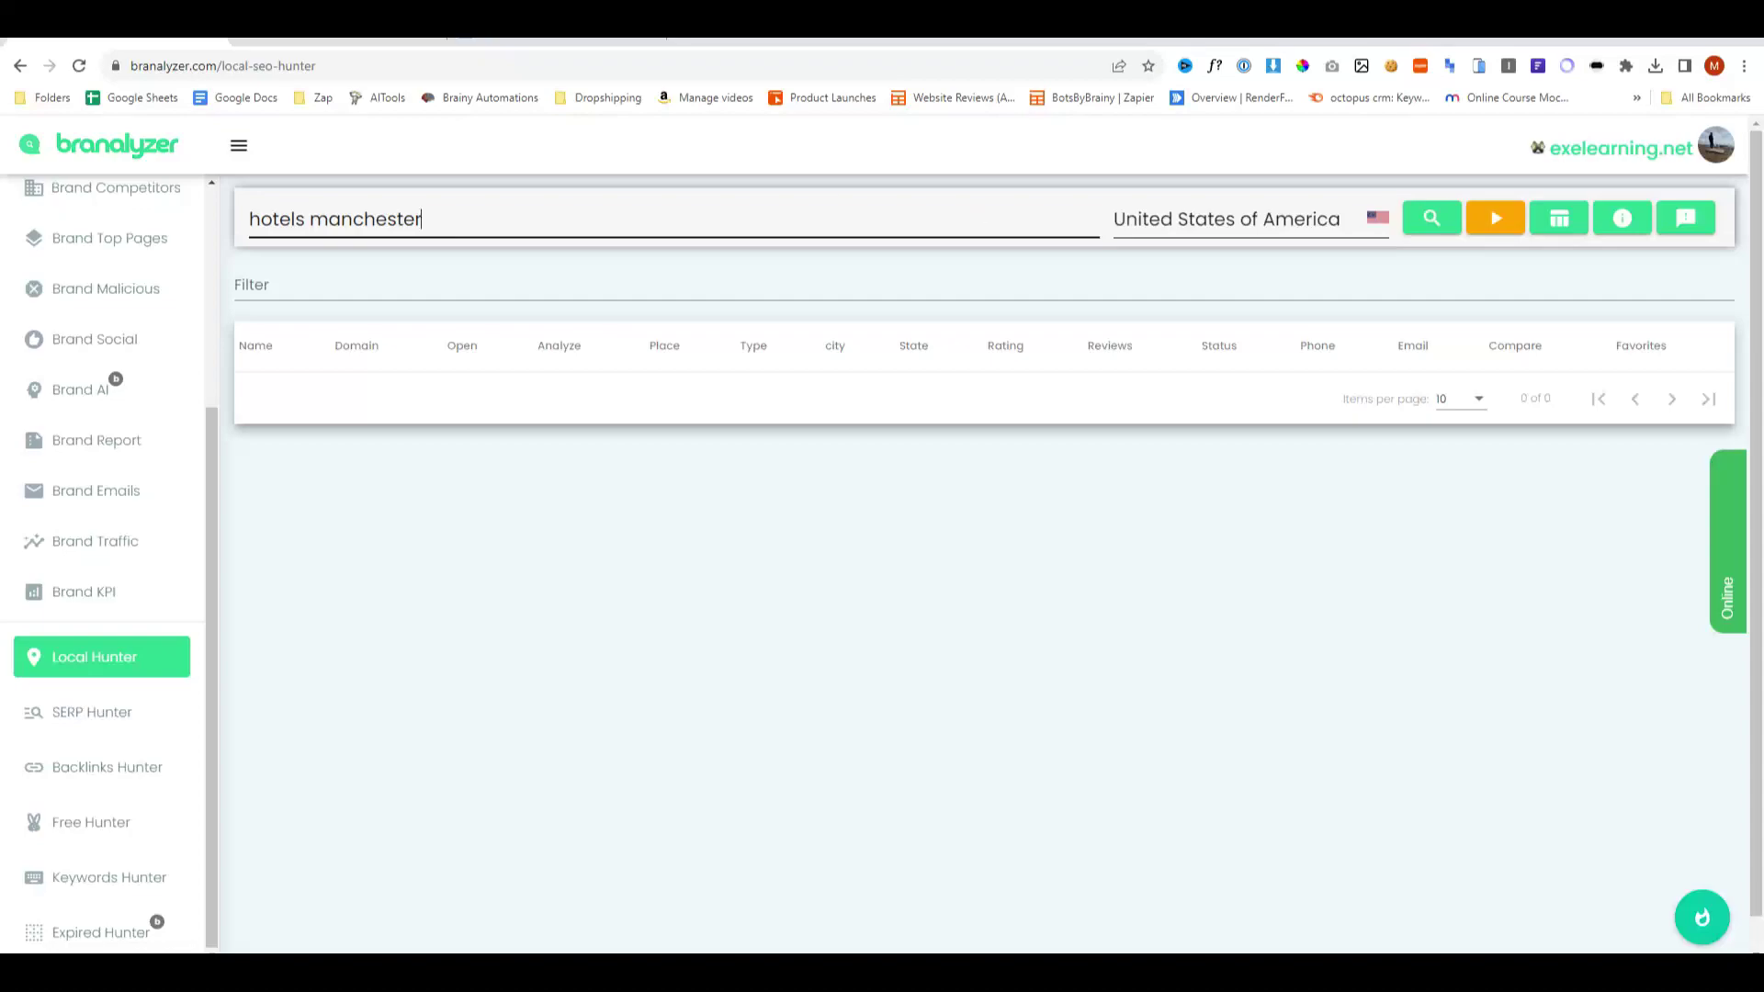
{"action": "left_click", "coordinate": [1149, 218]}
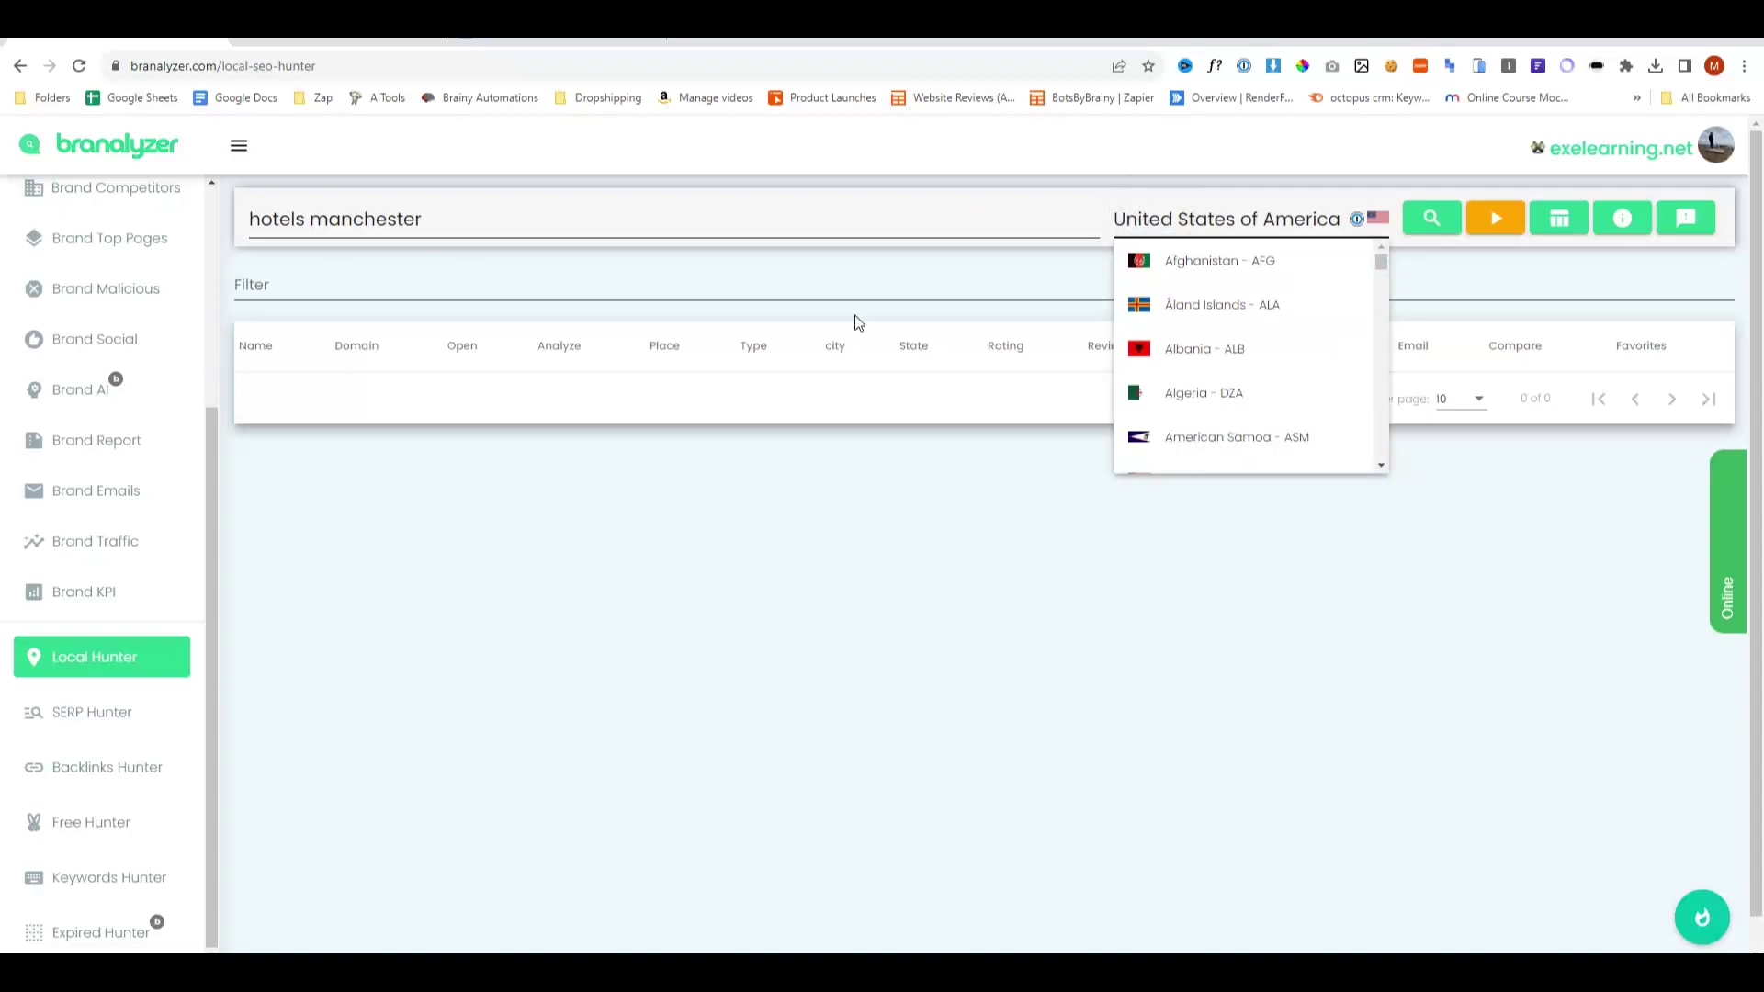
{"action": "scroll", "coordinate": [1193, 381], "scroll_direction": "down", "scroll_amount": 5}
{"action": "left_click_drag", "start_coordinate": [1381, 273], "coordinate": [1381, 444]}
{"action": "left_click", "coordinate": [1323, 253]}
{"action": "left_click", "coordinate": [1491, 228]}
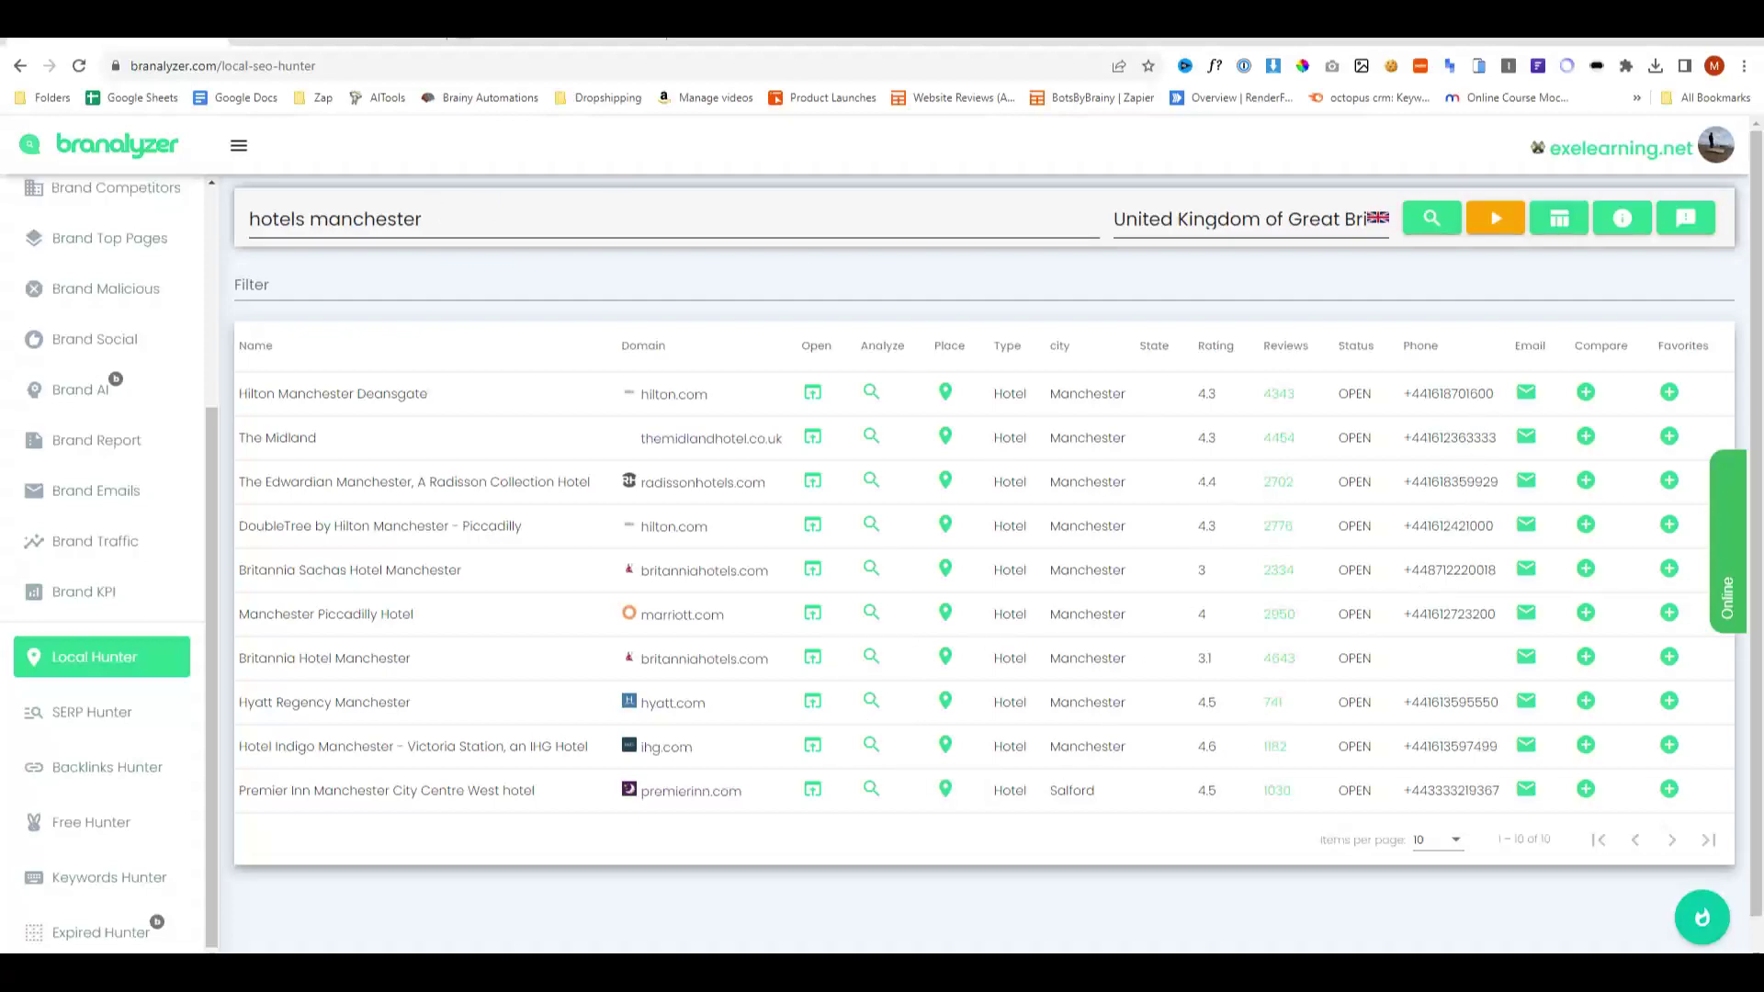
- Analyze hilton.com from the Hilton Manchester Deansgate result row
{"action": "scroll", "coordinate": [1342, 533], "scroll_direction": "down", "scroll_amount": 1}
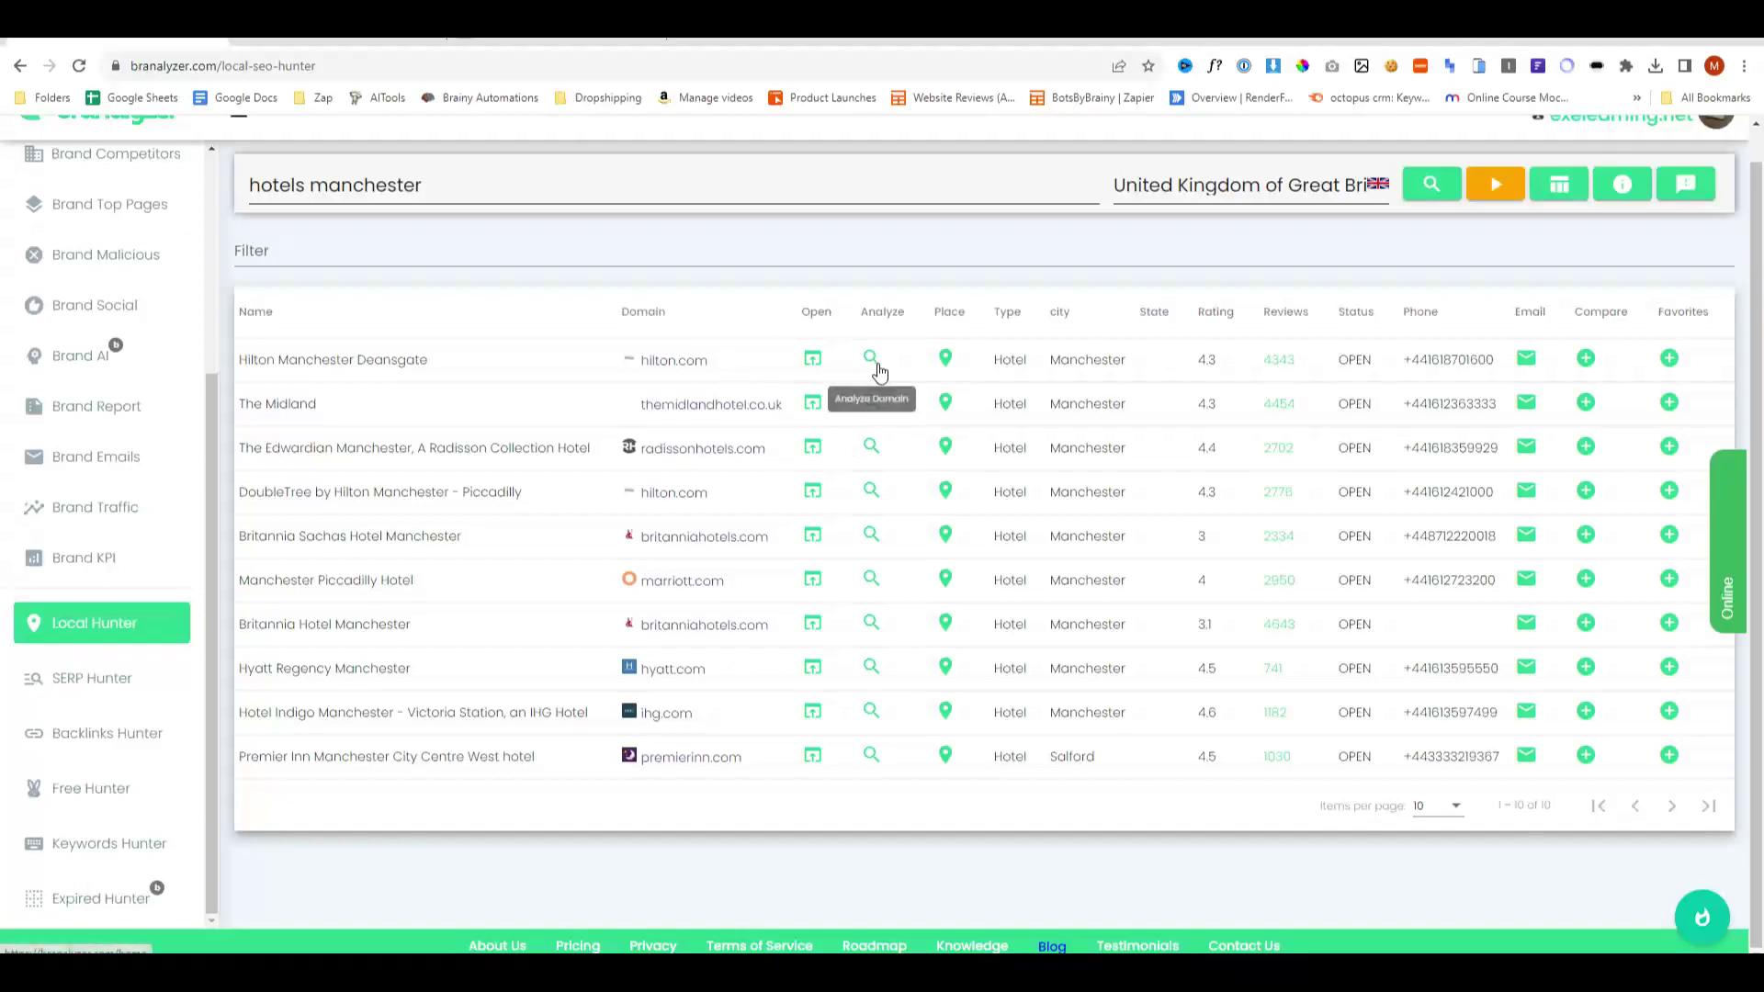
{"action": "left_click", "coordinate": [871, 359]}
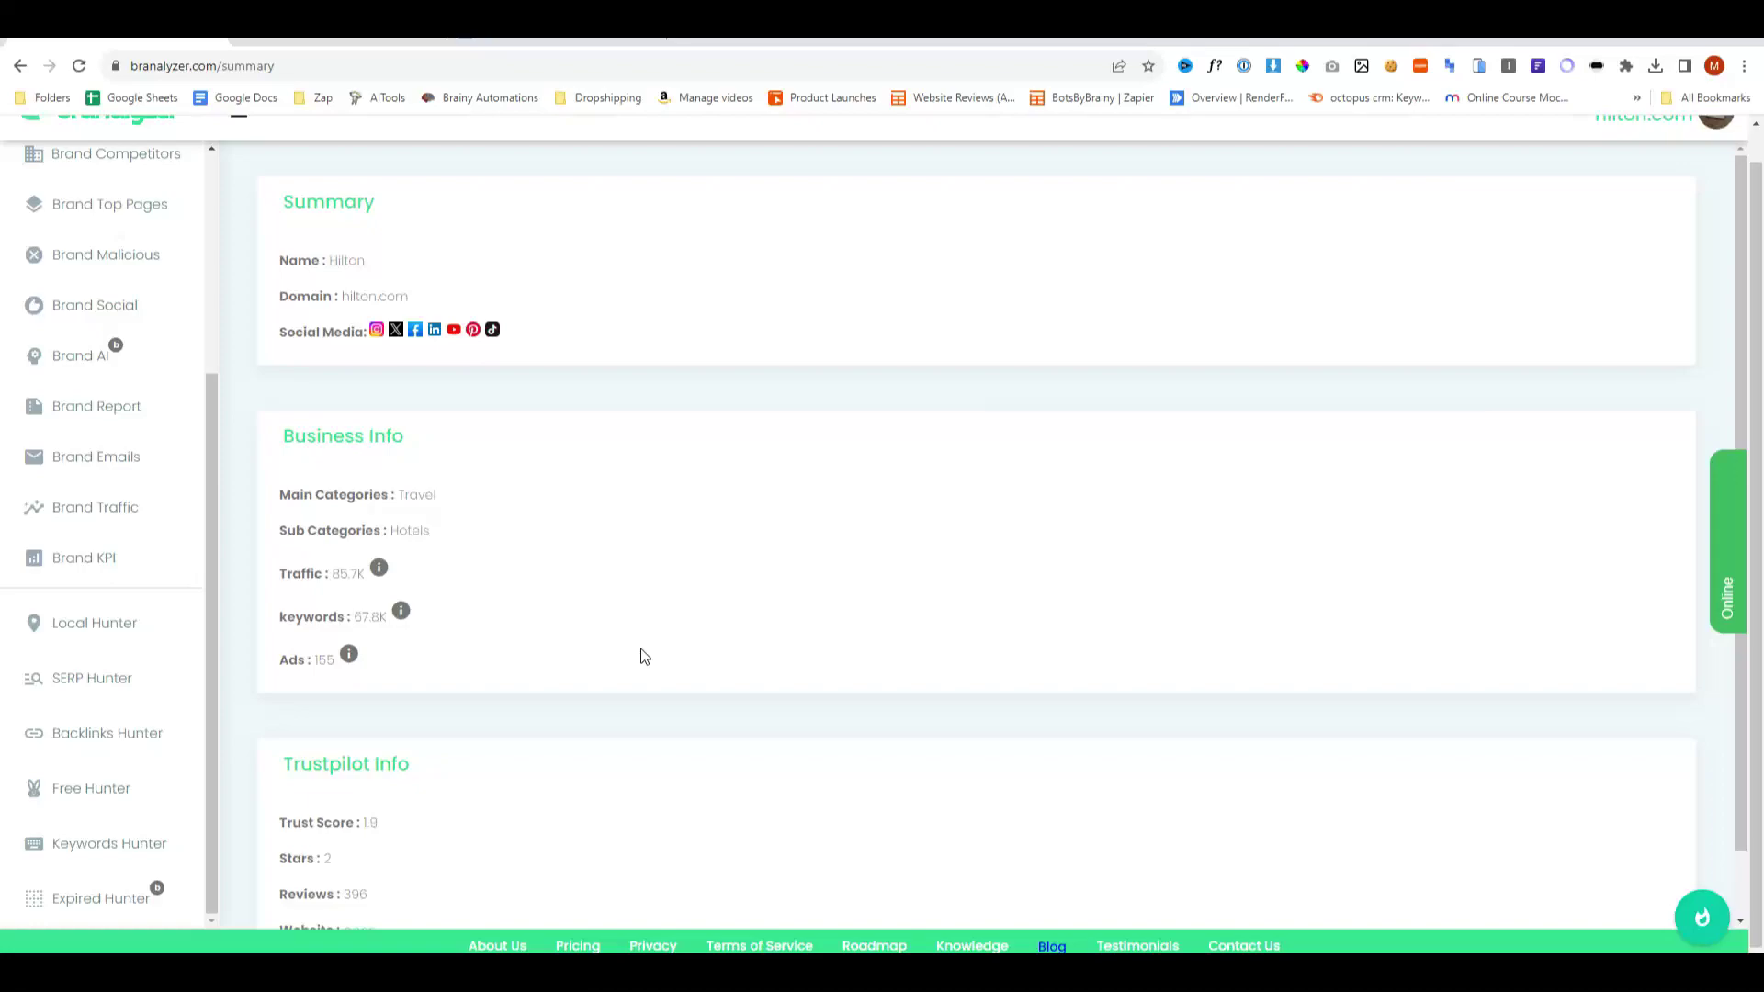
- Search Keywords Hunter for 'dog training' and review the suggested keywords and top-ranking UK sites
{"action": "left_click", "coordinate": [108, 843]}
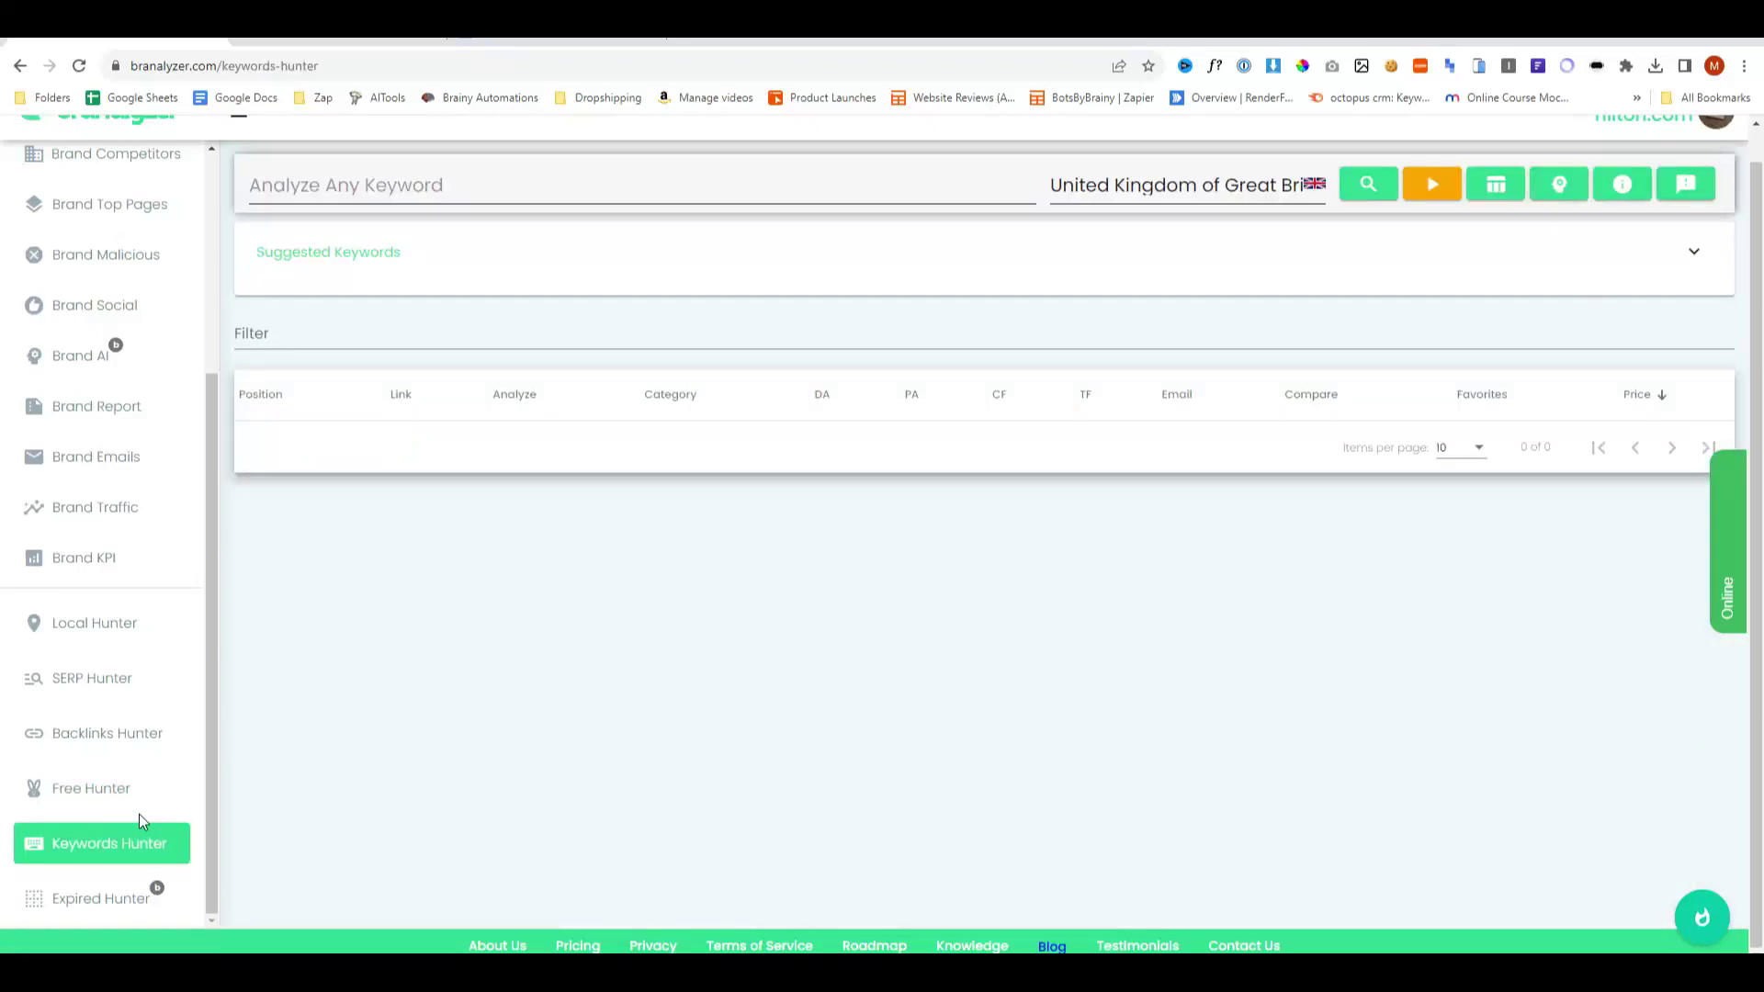
{"action": "type", "text": "dog training"}
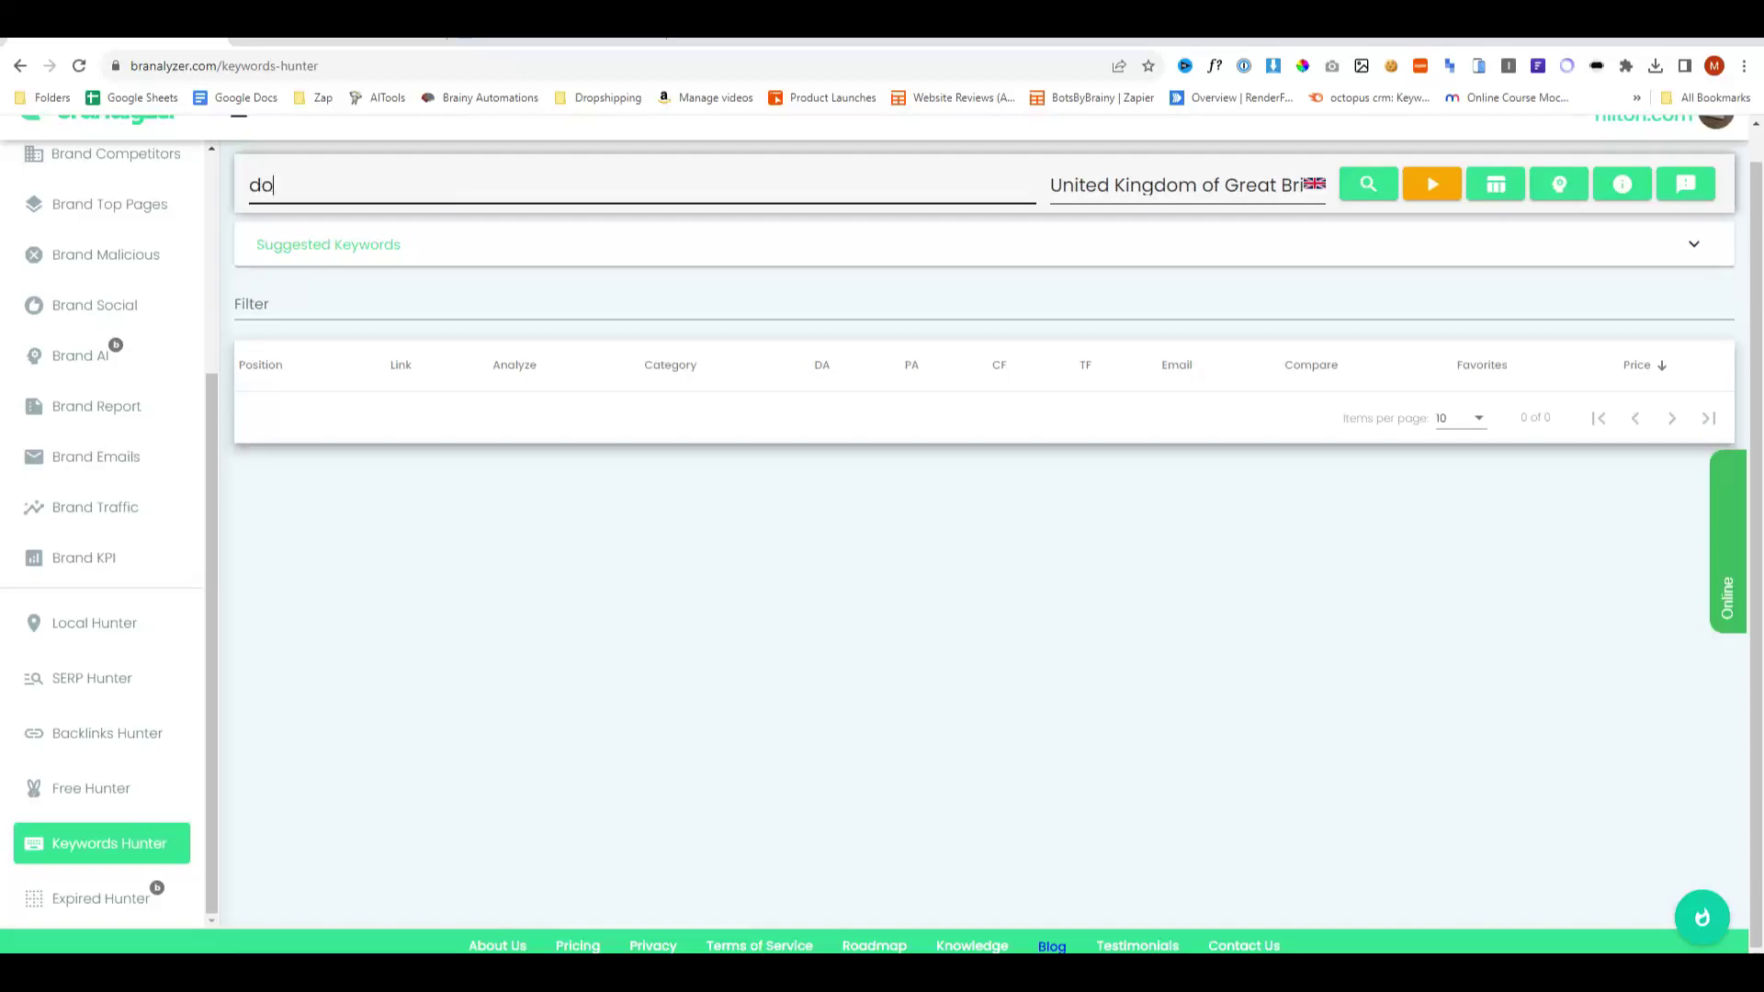
{"action": "key", "text": "Return"}
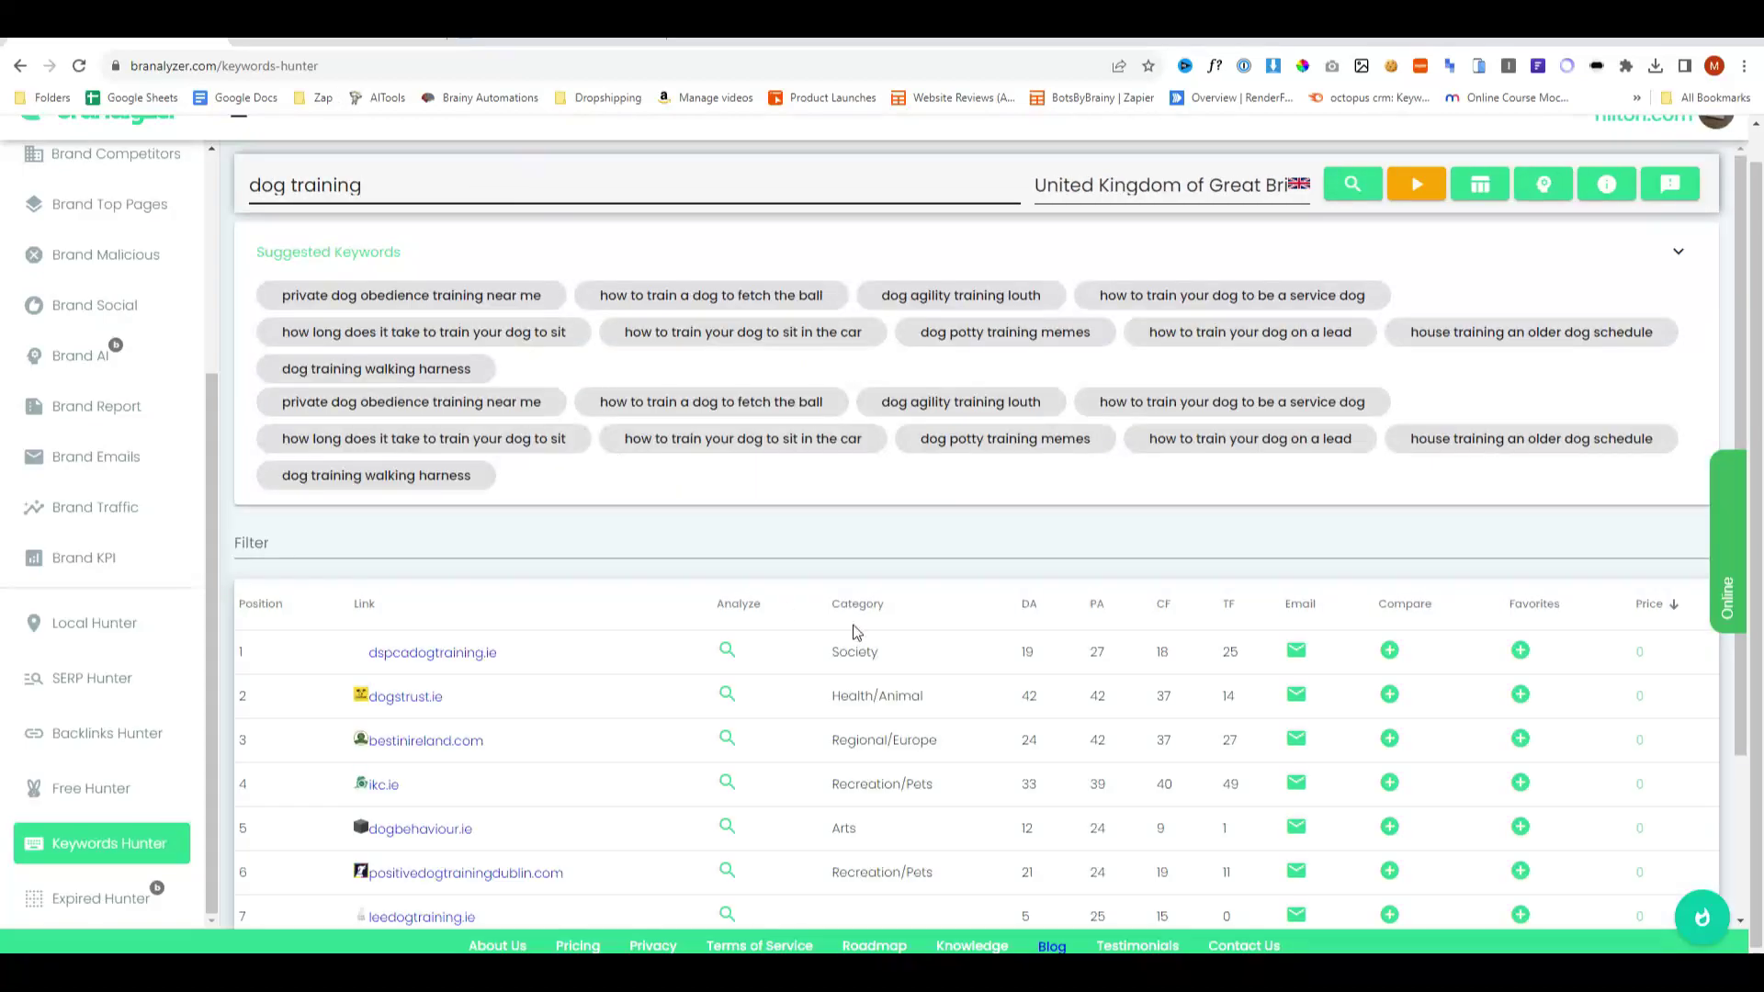
{"action": "scroll", "coordinate": [855, 631], "scroll_direction": "down", "scroll_amount": 3}
{"action": "scroll", "coordinate": [855, 588], "scroll_direction": "up", "scroll_amount": 3}
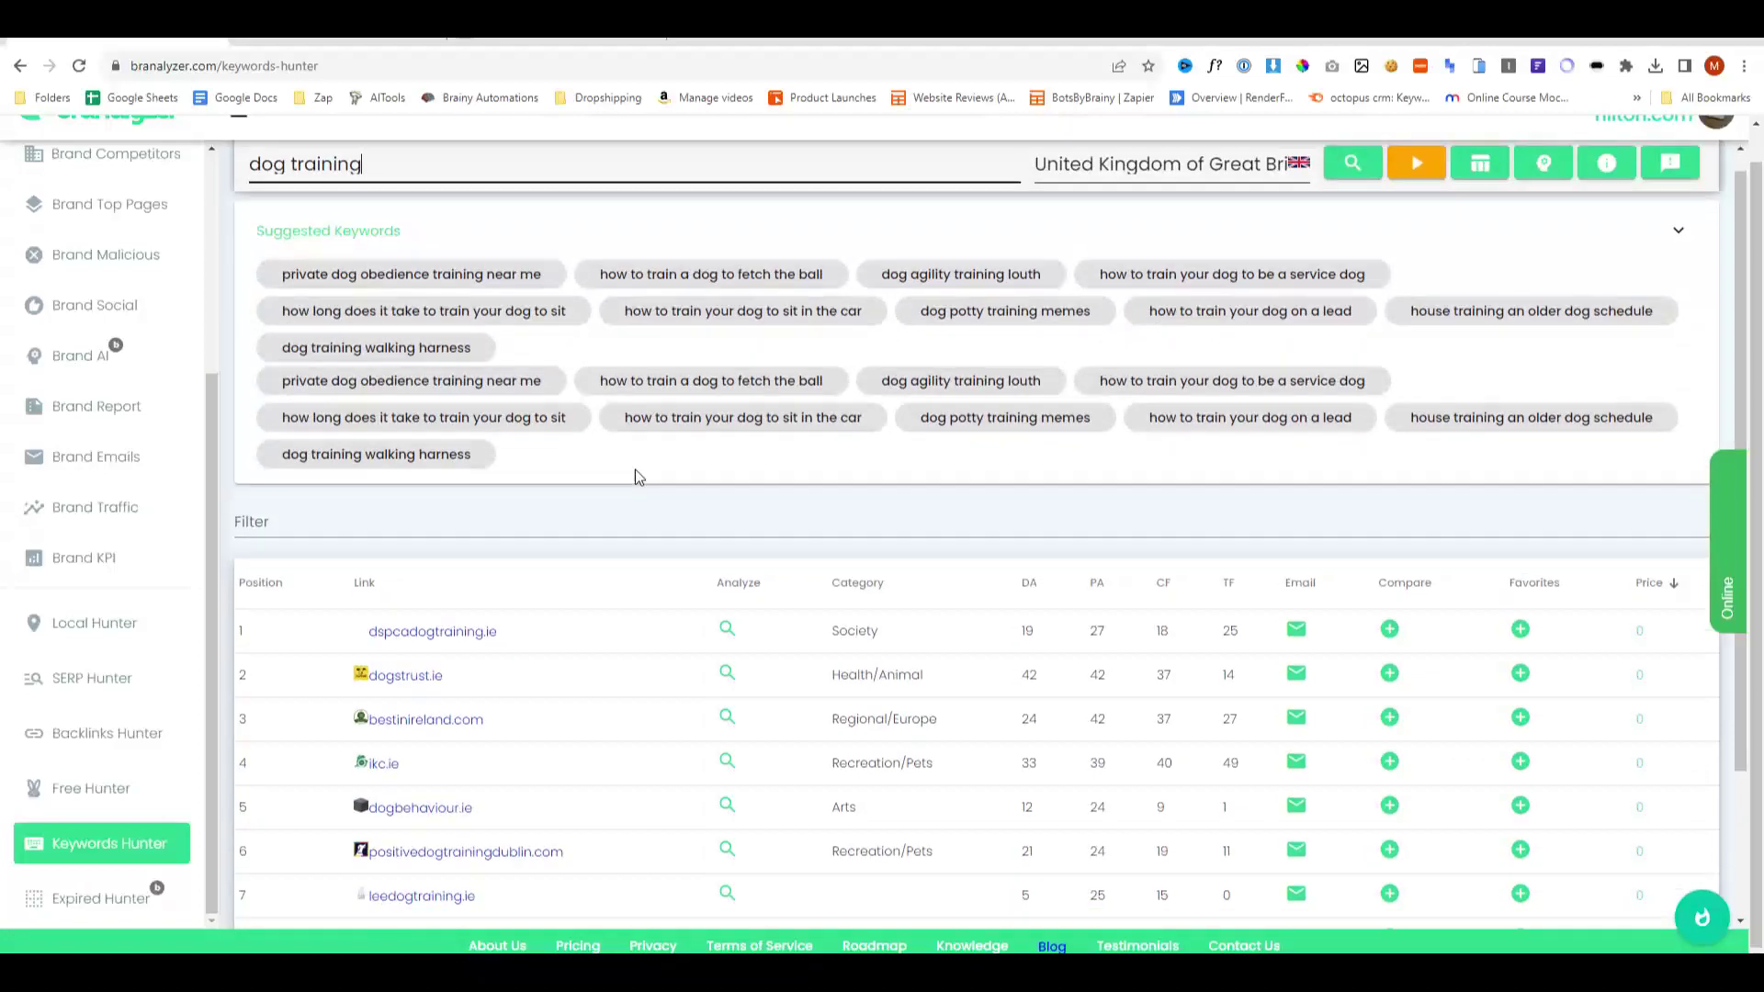
{"action": "scroll", "coordinate": [635, 474], "scroll_direction": "down", "scroll_amount": 2}
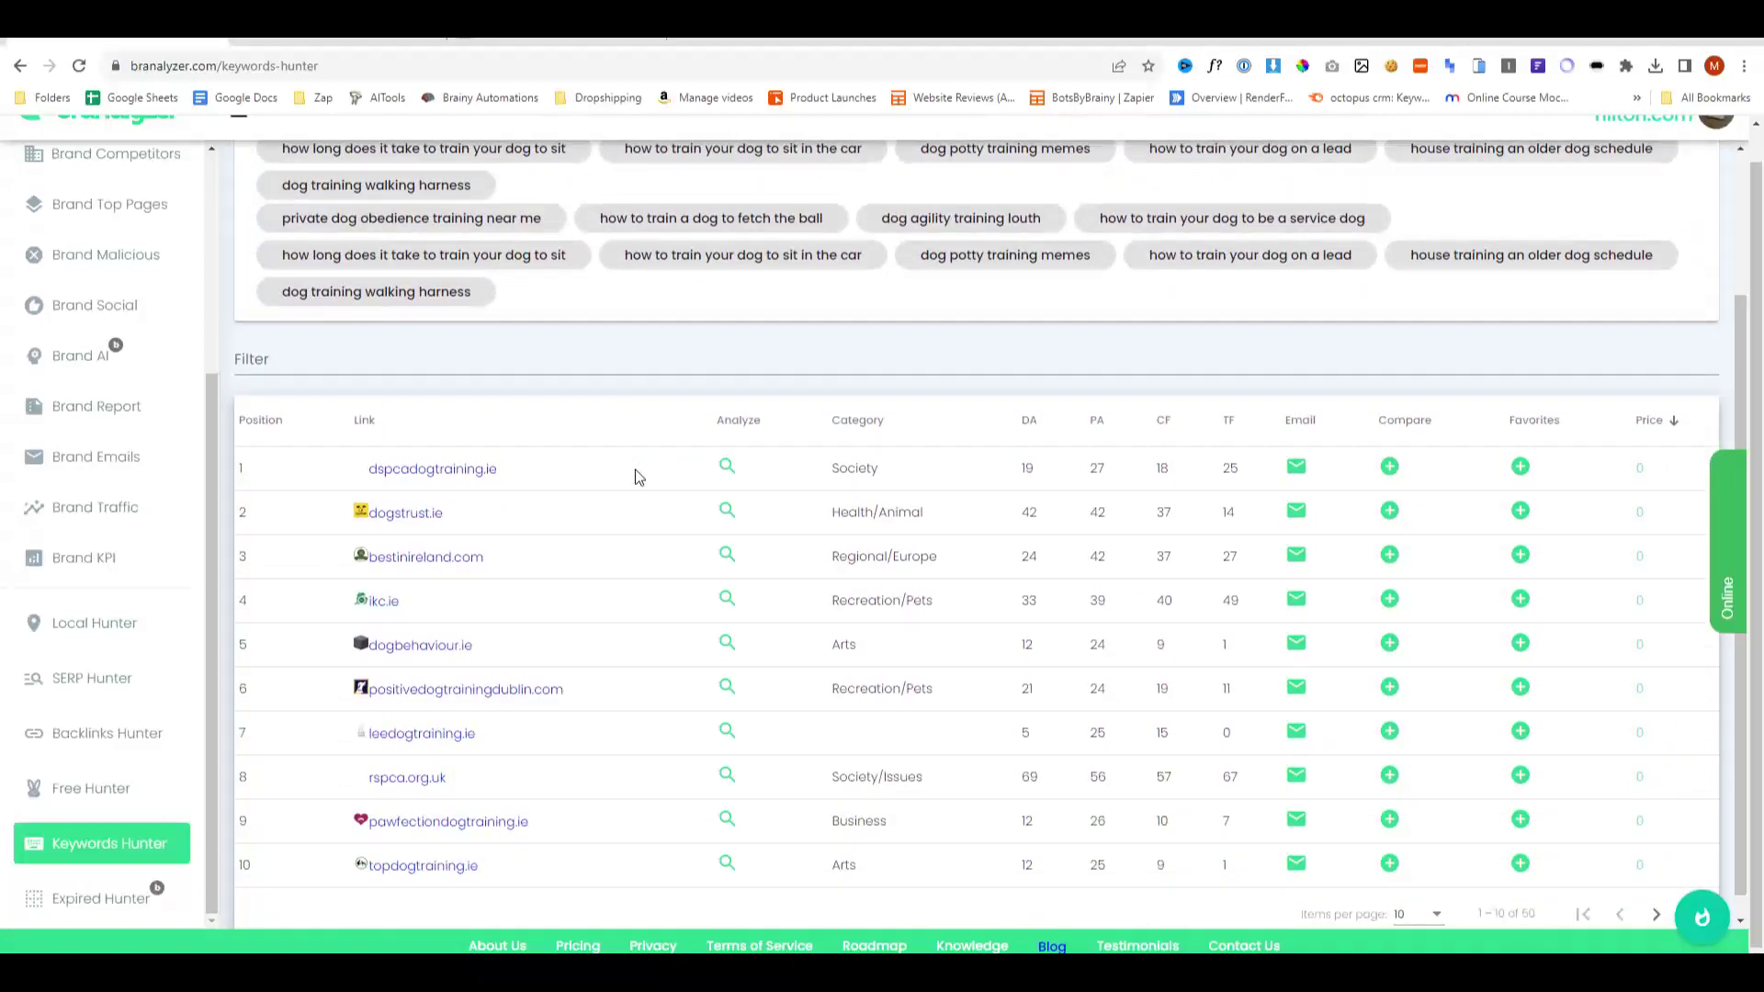
{"action": "scroll", "coordinate": [638, 476], "scroll_direction": "up", "scroll_amount": 2}
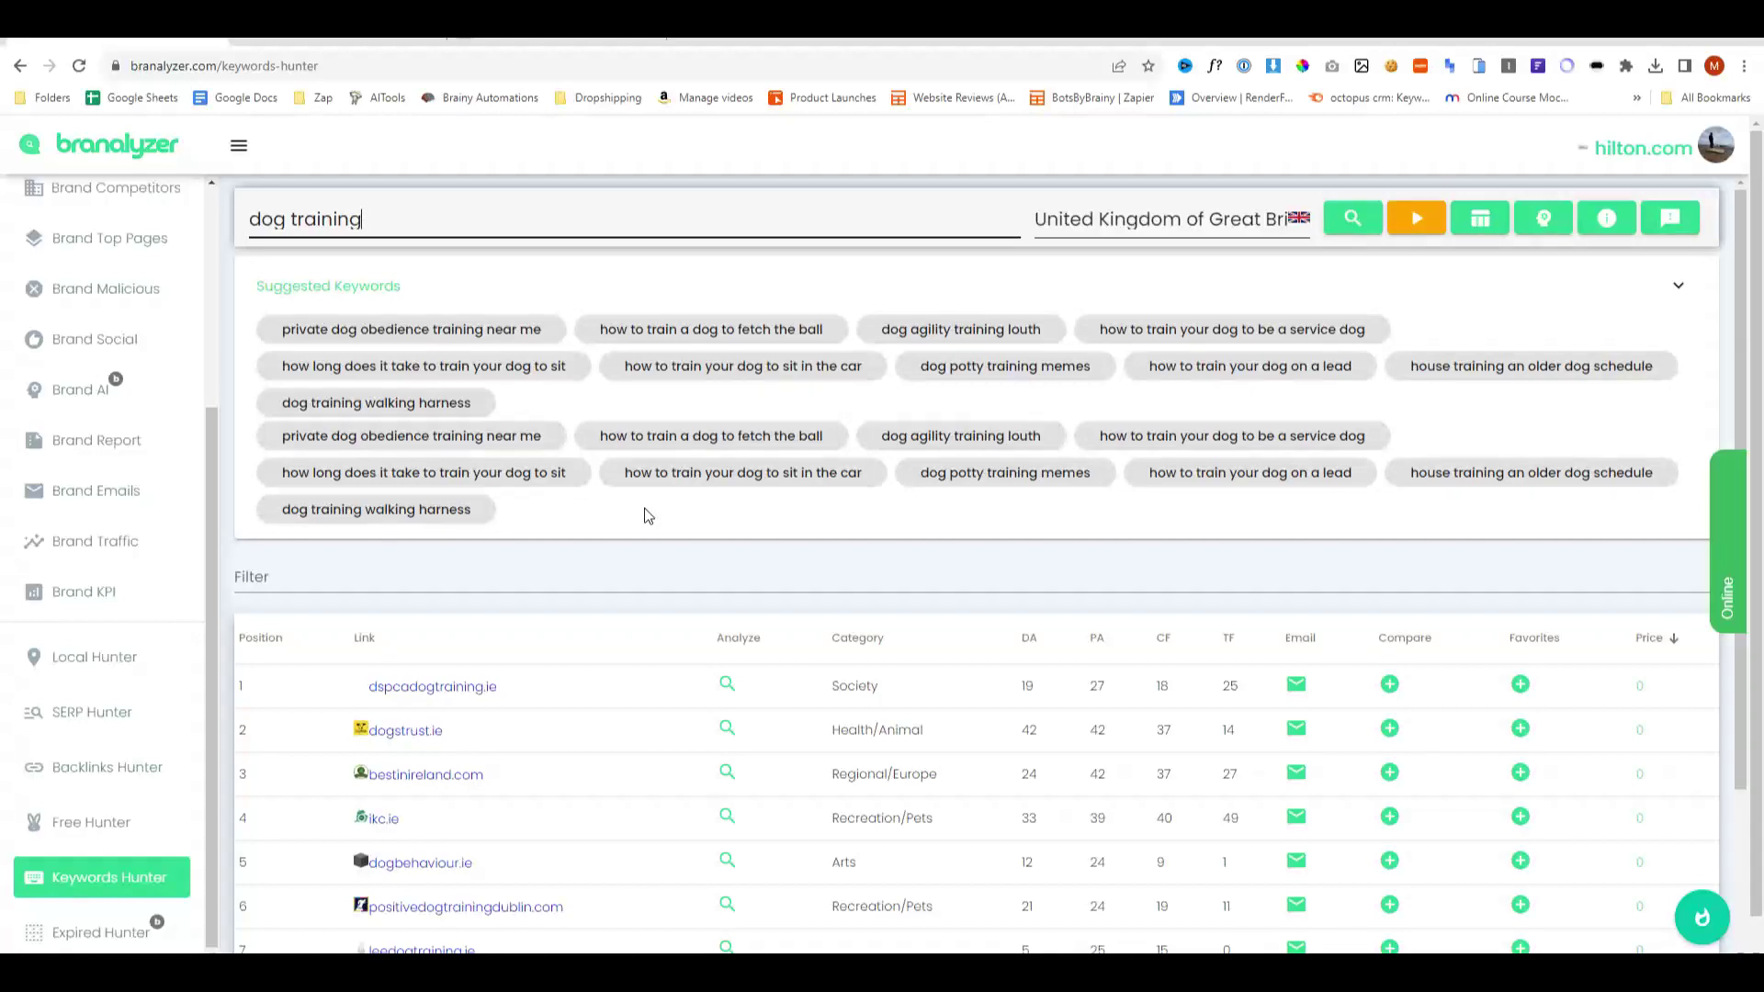
{"action": "scroll", "coordinate": [791, 304], "scroll_direction": "down", "scroll_amount": 1}
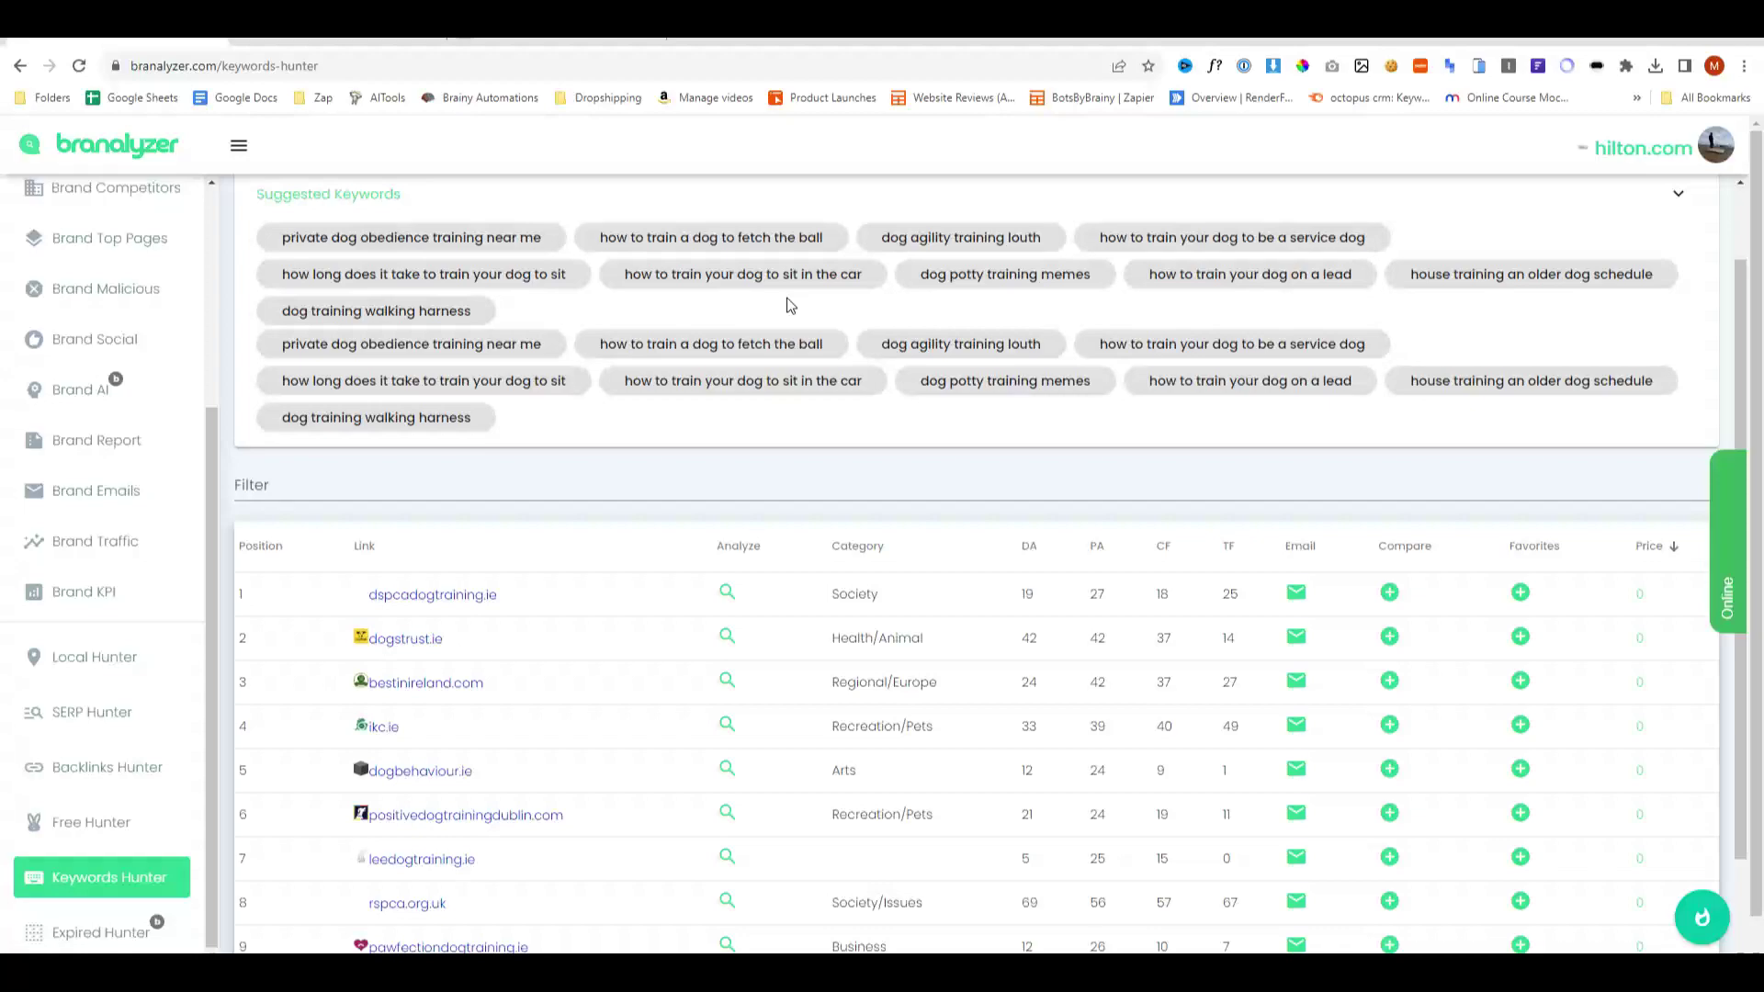
{"action": "scroll", "coordinate": [1236, 696], "scroll_direction": "down", "scroll_amount": 1}
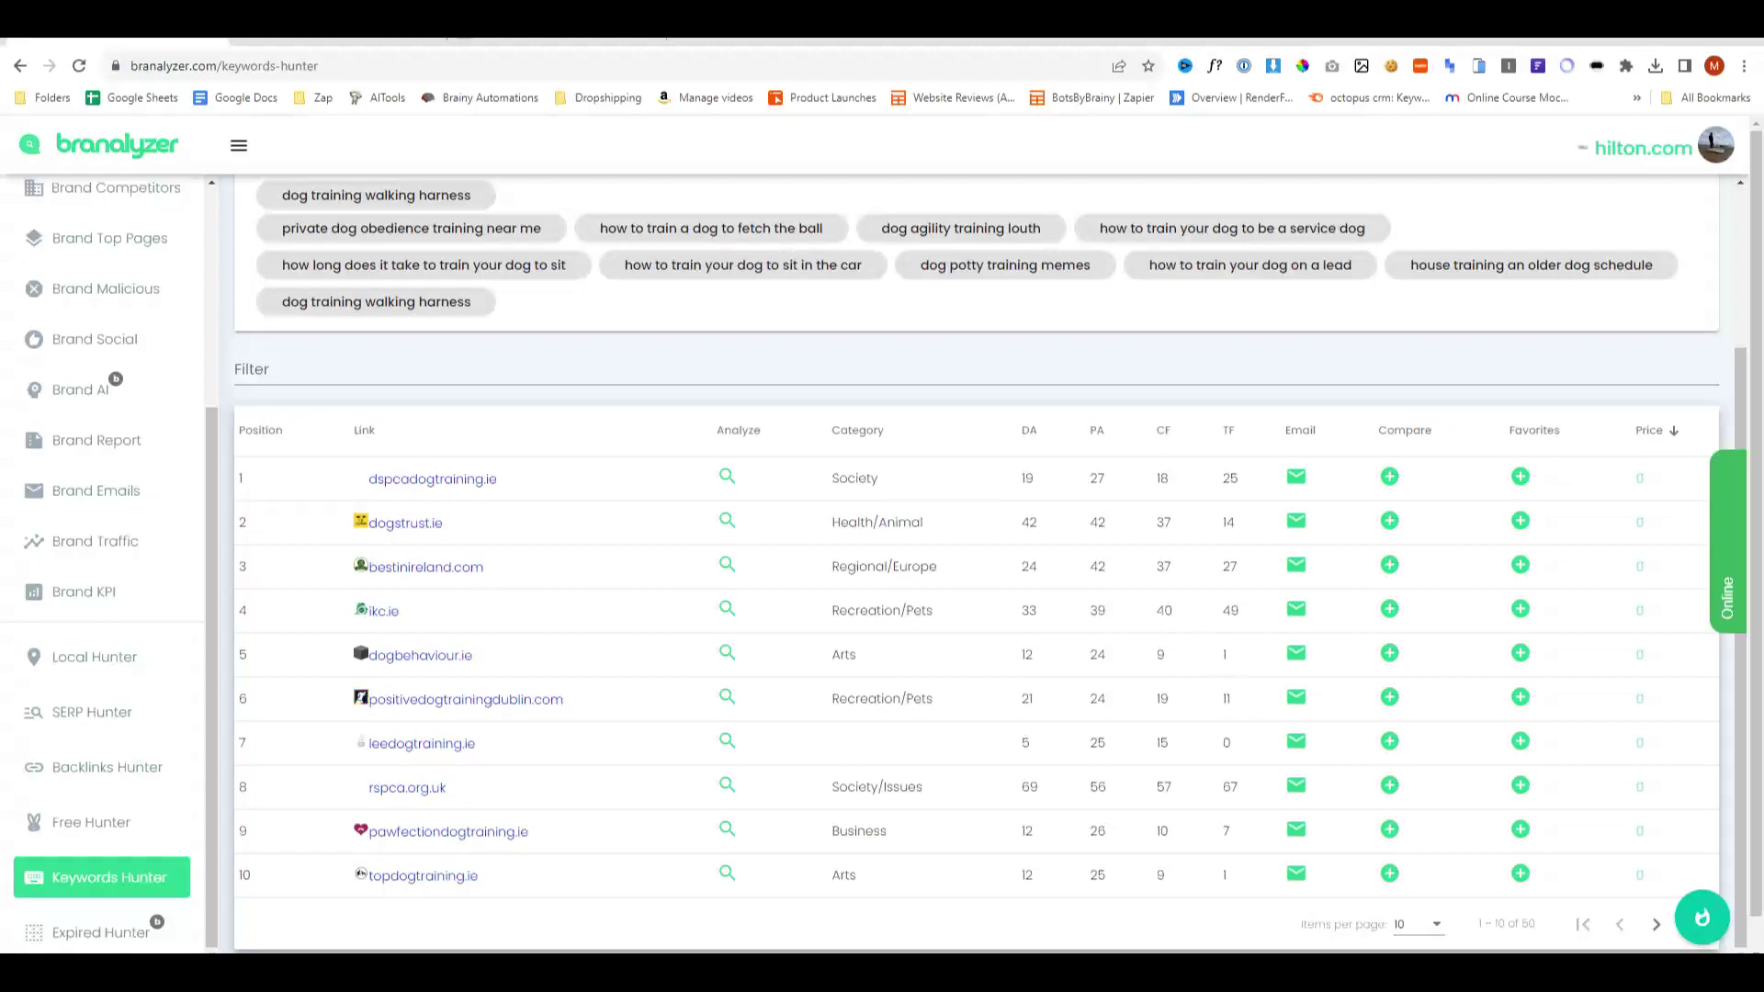
{"action": "scroll", "coordinate": [1129, 629], "scroll_direction": "up", "scroll_amount": 3}
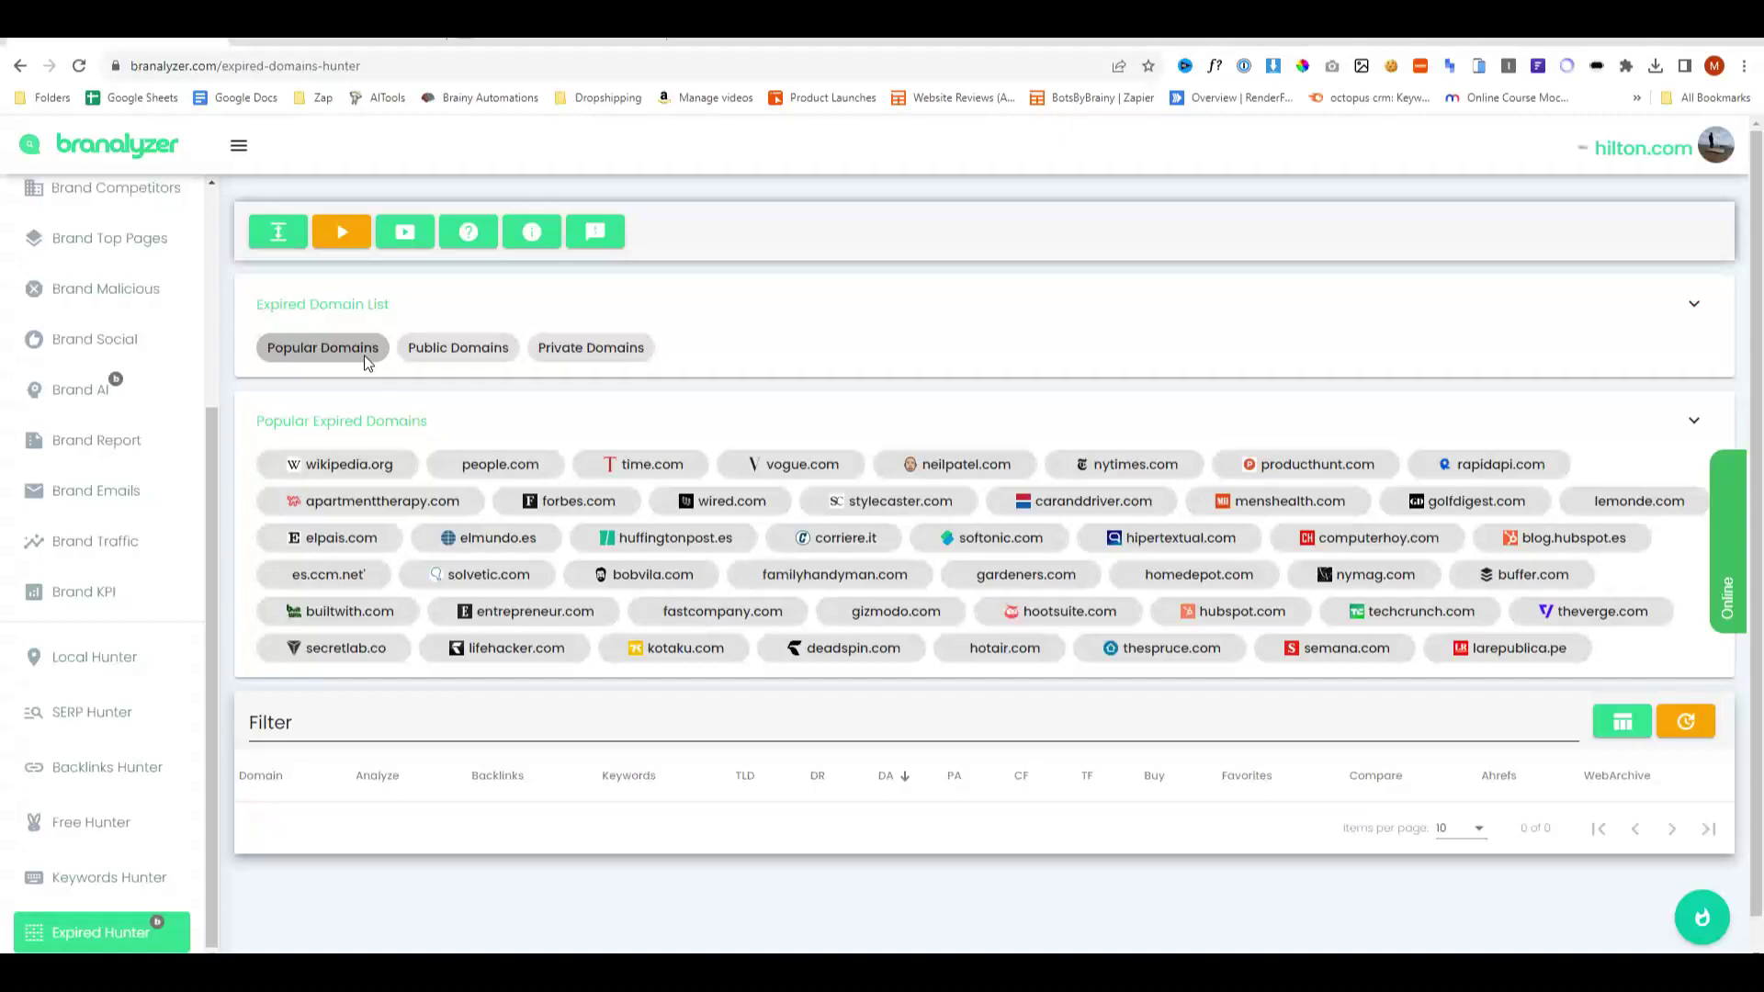
- Load and browse the public expired domains list, including laposte.fr and github.com
{"action": "left_click", "coordinate": [493, 357]}
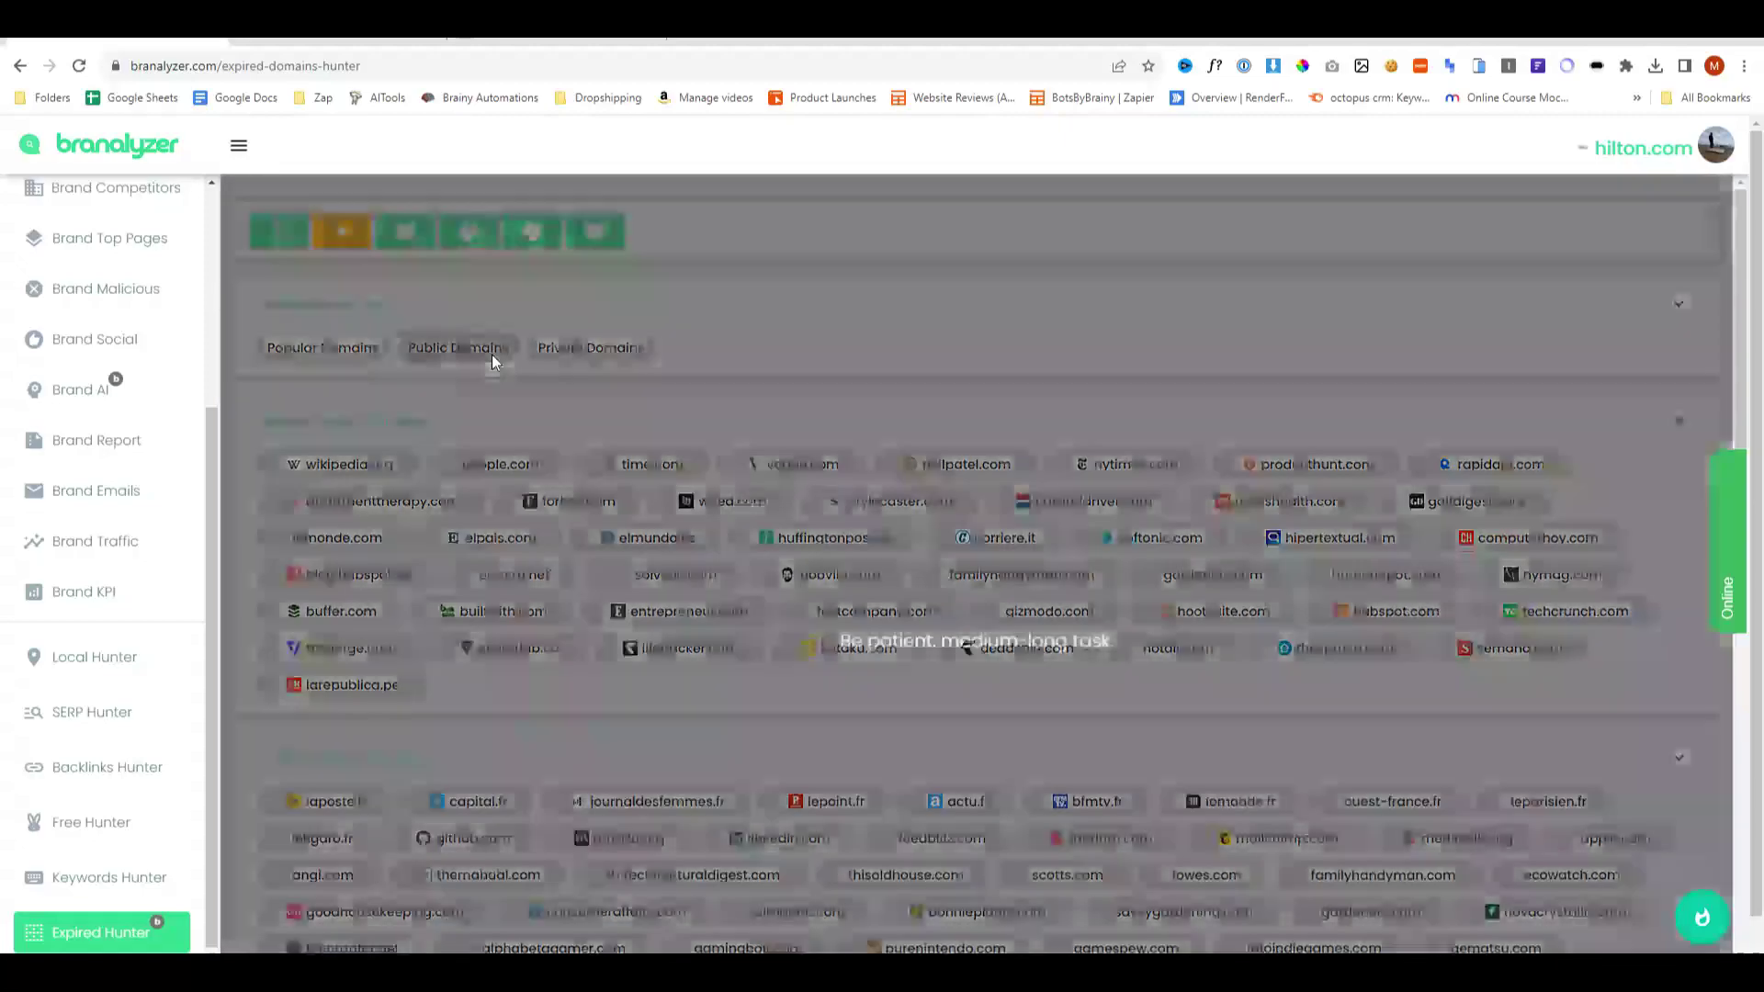
{"action": "scroll", "coordinate": [493, 359], "scroll_direction": "down", "scroll_amount": 1}
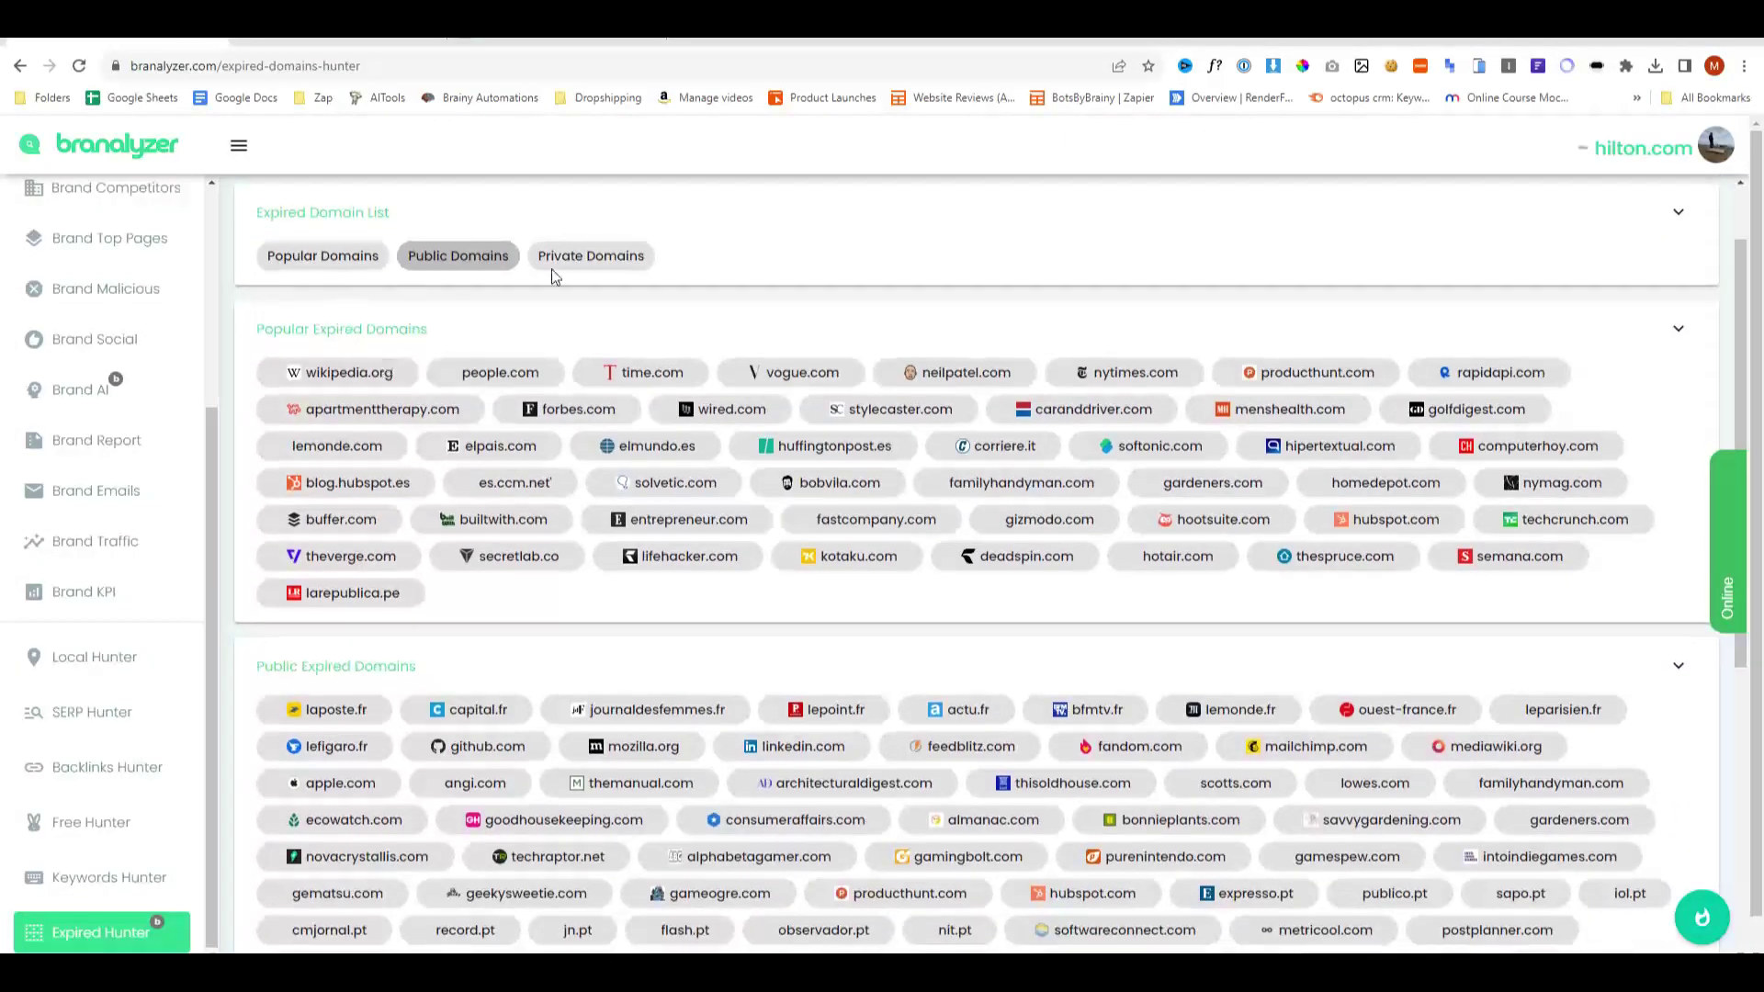
{"action": "scroll", "coordinate": [649, 456], "scroll_direction": "down", "scroll_amount": 2}
{"action": "scroll", "coordinate": [640, 333], "scroll_direction": "up", "scroll_amount": 3}
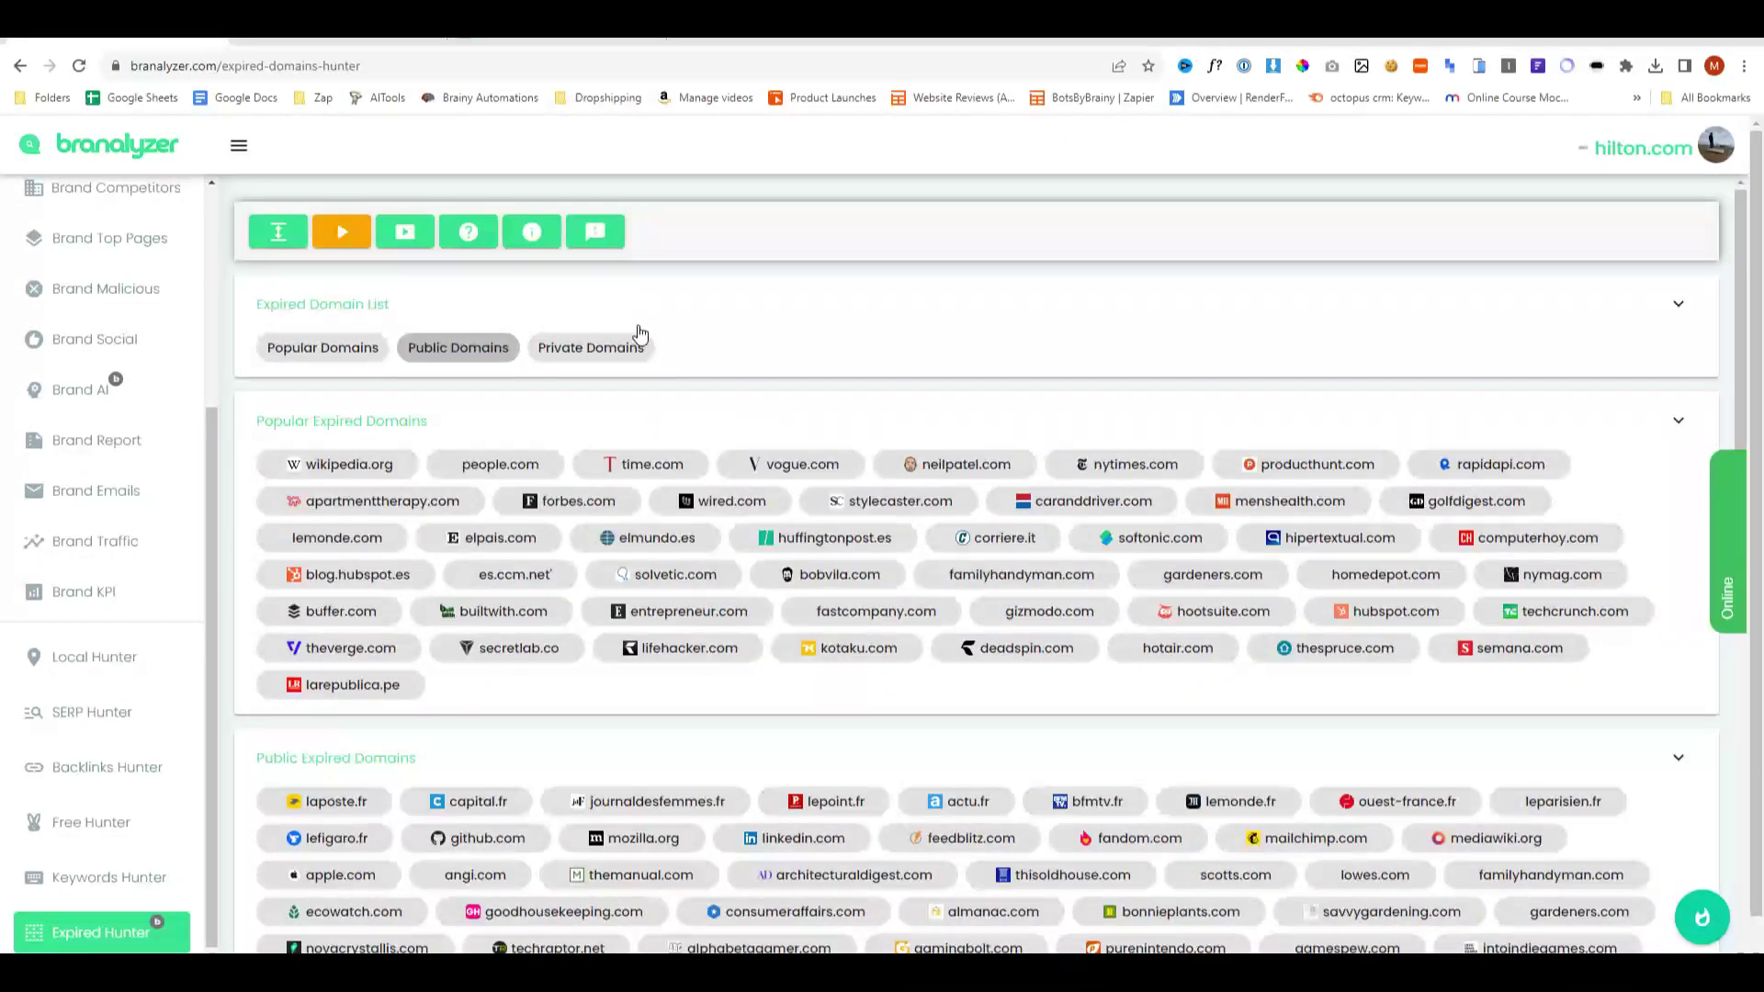
- Load and browse the private expired domains list
{"action": "left_click", "coordinate": [627, 344]}
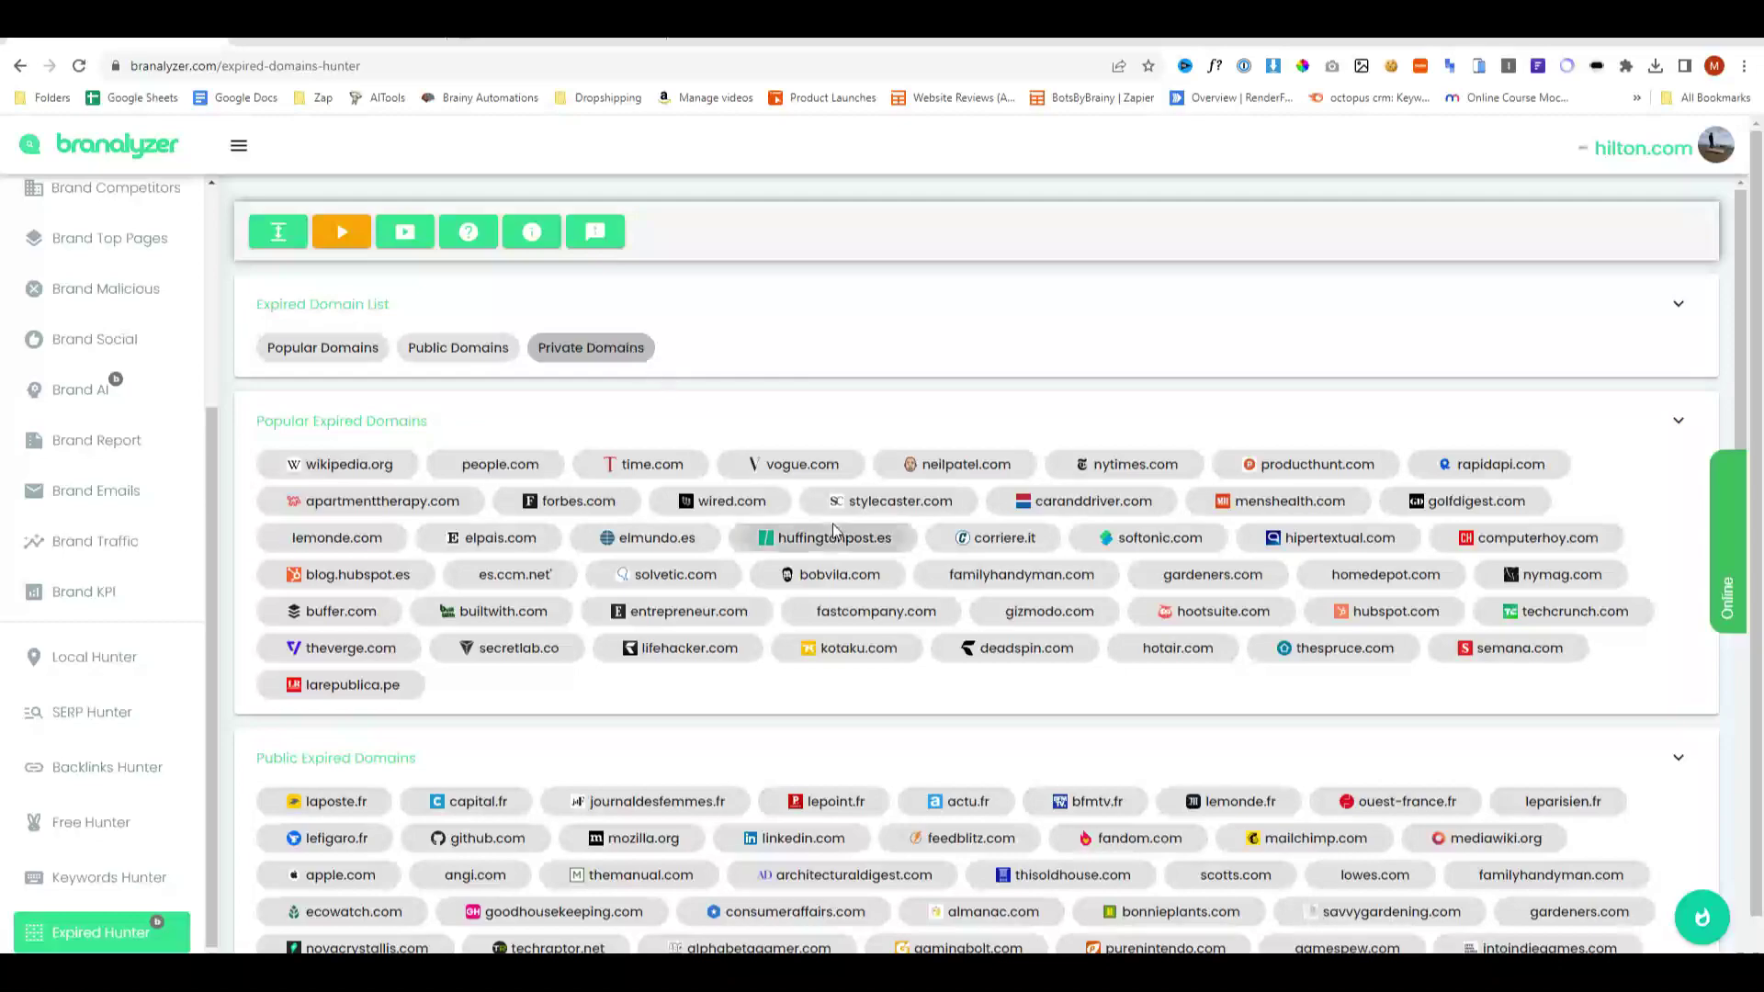
{"action": "scroll", "coordinate": [827, 530], "scroll_direction": "down", "scroll_amount": 7}
{"action": "scroll", "coordinate": [818, 516], "scroll_direction": "down", "scroll_amount": 1}
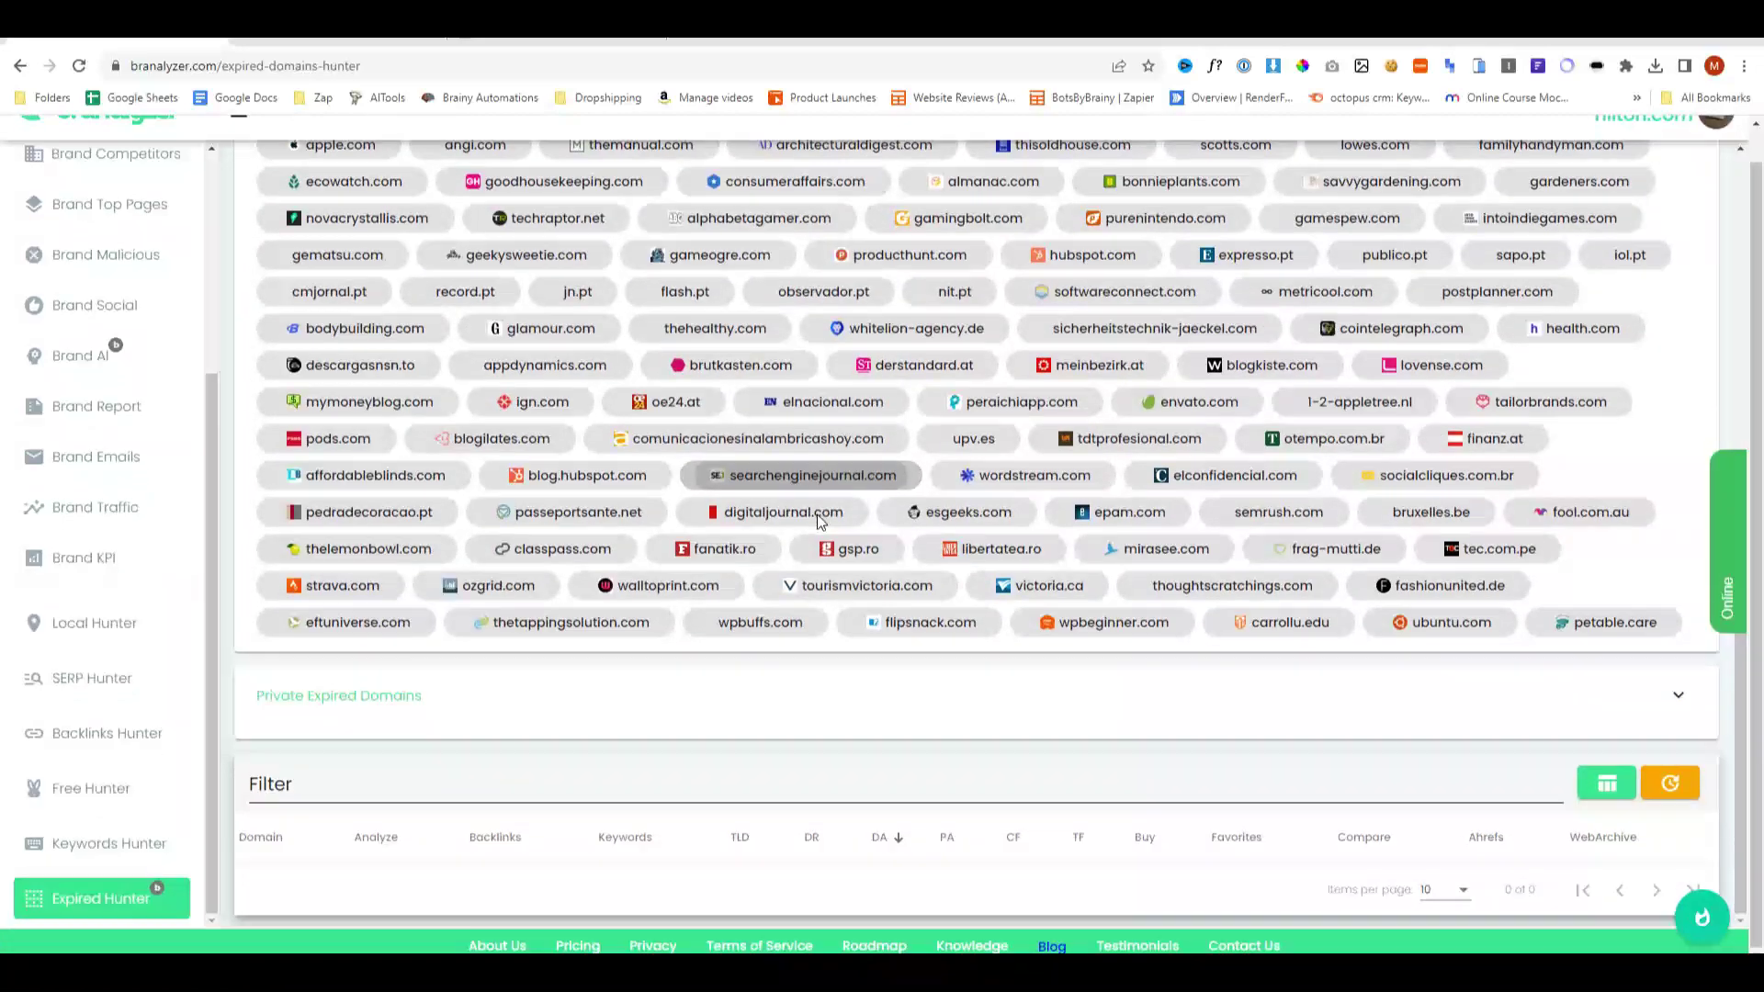
{"action": "scroll", "coordinate": [818, 515], "scroll_direction": "up", "scroll_amount": 2}
{"action": "scroll", "coordinate": [818, 515], "scroll_direction": "up", "scroll_amount": 6}
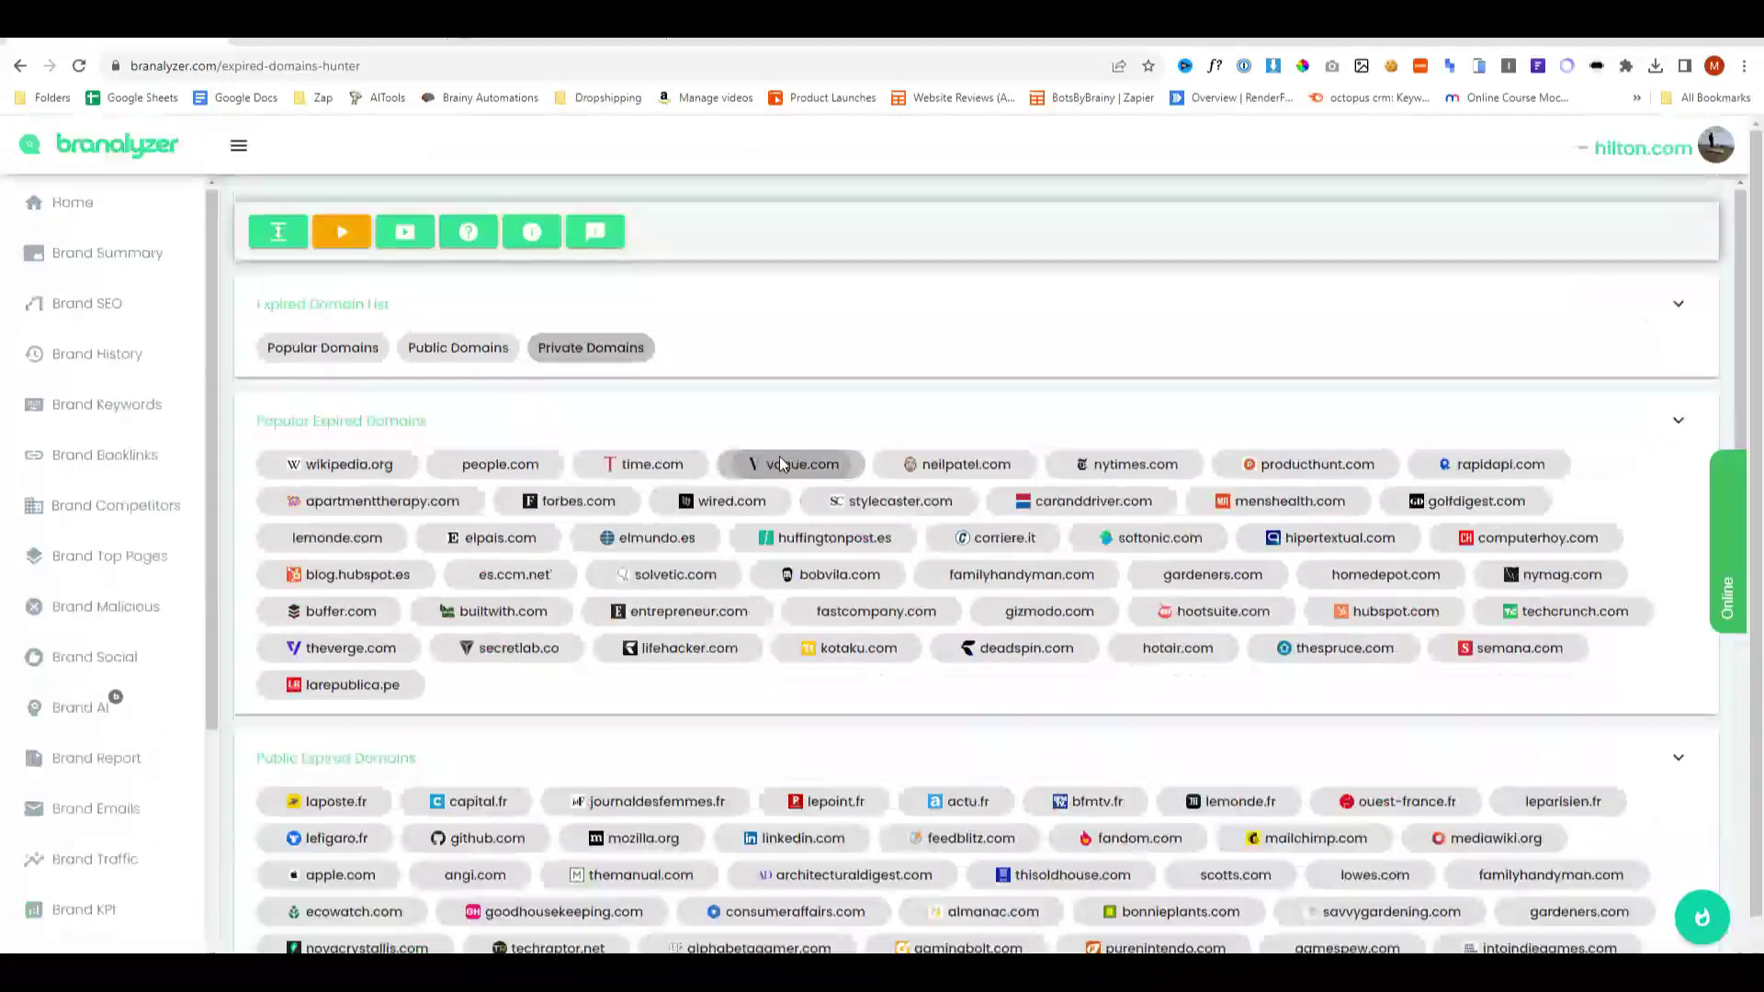